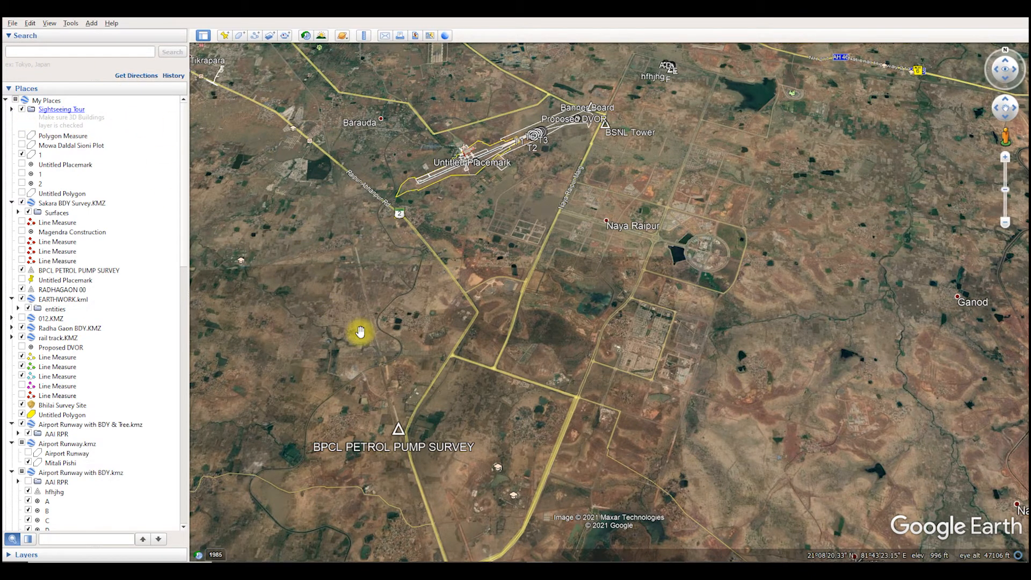
Locate the red-paved plot with two buildings south of the road in Naya Raipur and examine it up close
scroll(358, 333, "down", 2)
scroll(534, 295, "up", 5)
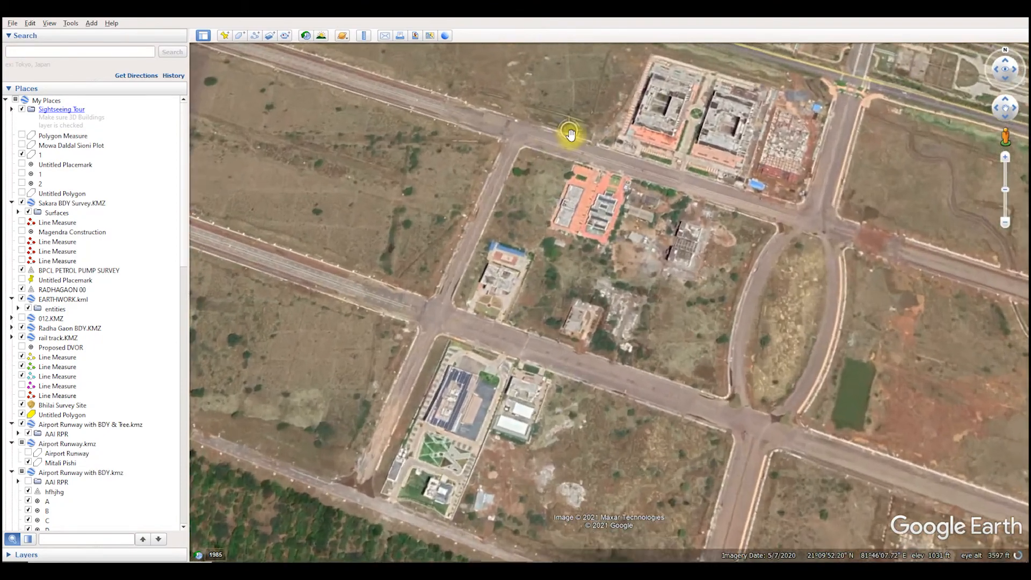
scroll(627, 180, "up", 4)
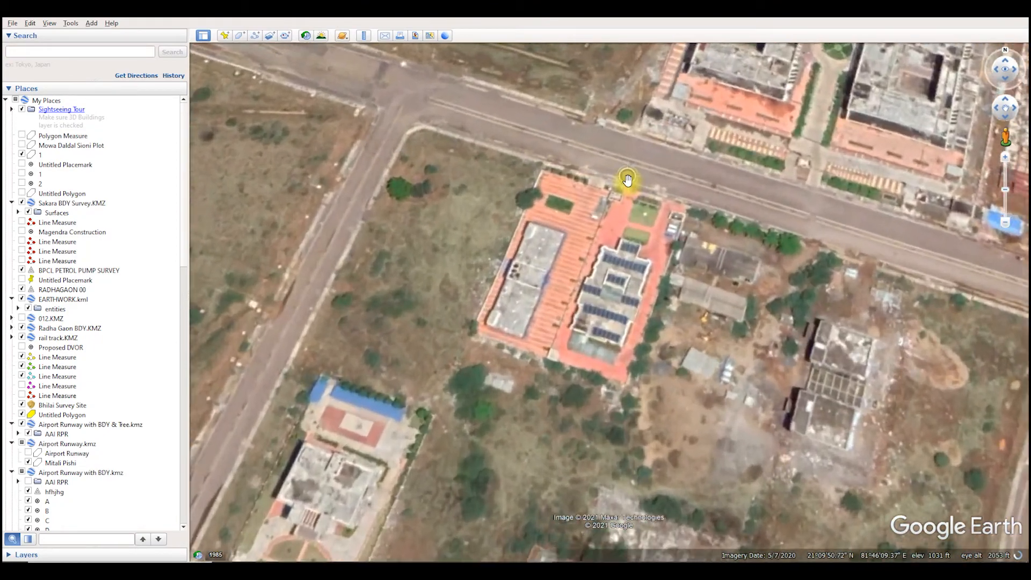
scroll(382, 318, "down", 1)
scroll(376, 329, "down", 2)
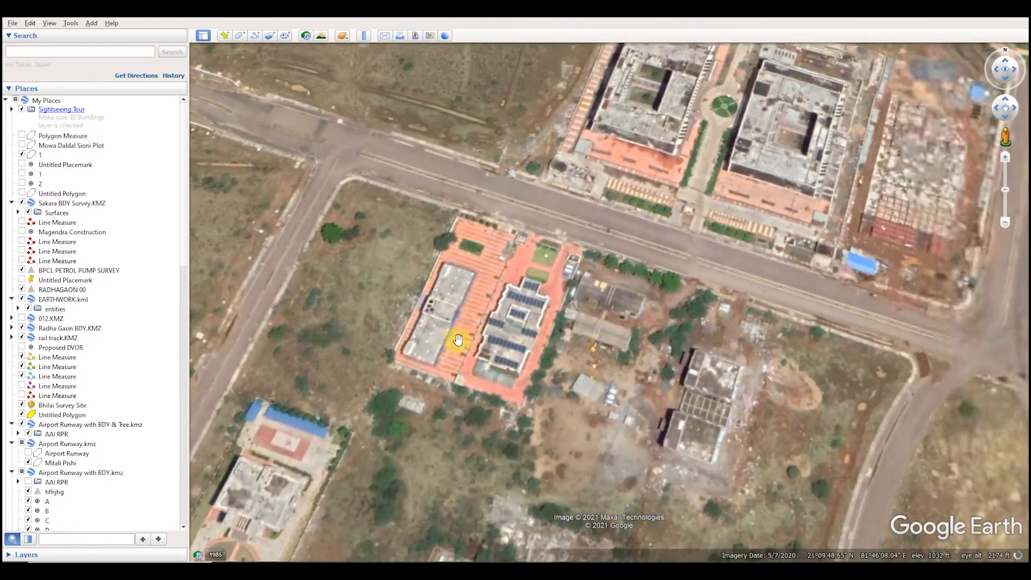
scroll(419, 328, "up", 3)
scroll(810, 317, "down", 2)
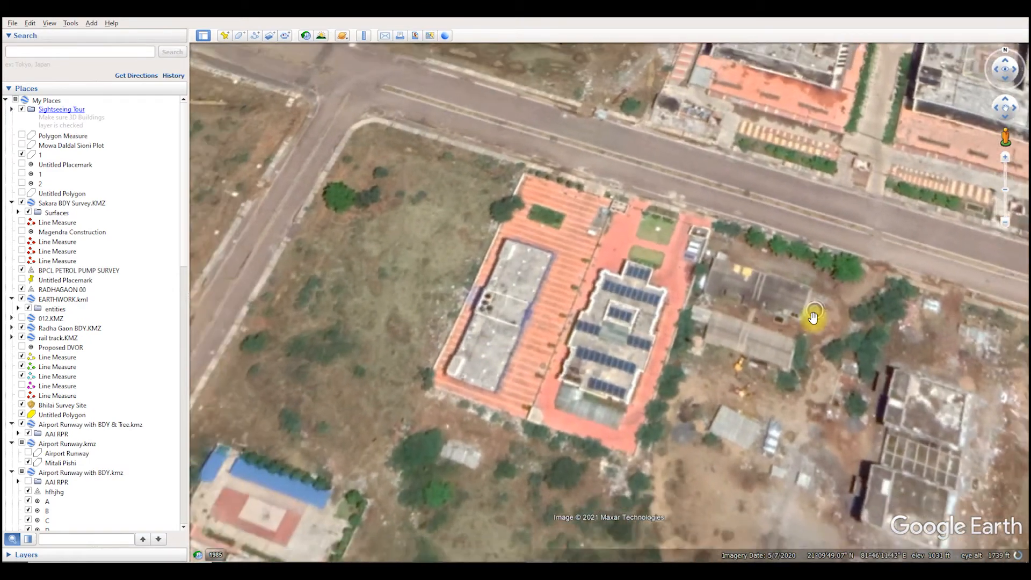
scroll(822, 311, "up", 2)
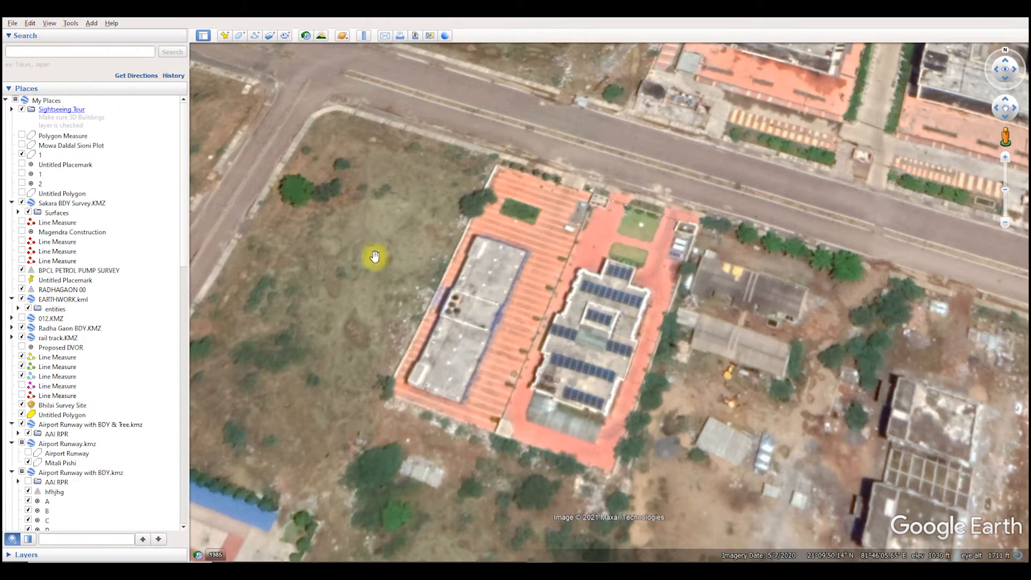
Reset the map view's tilt and compass
left_click(49, 25)
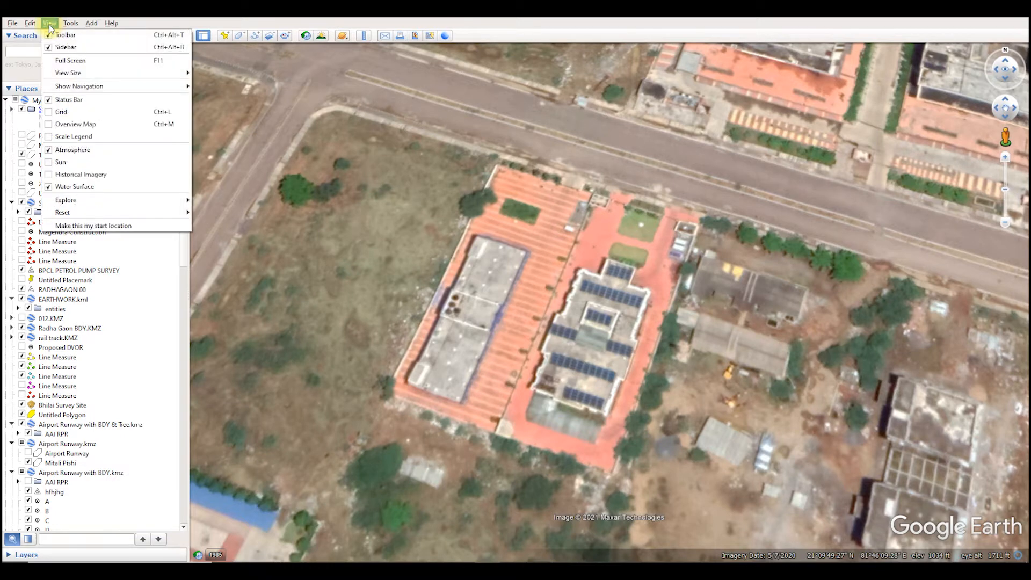
mouse_move(81, 212)
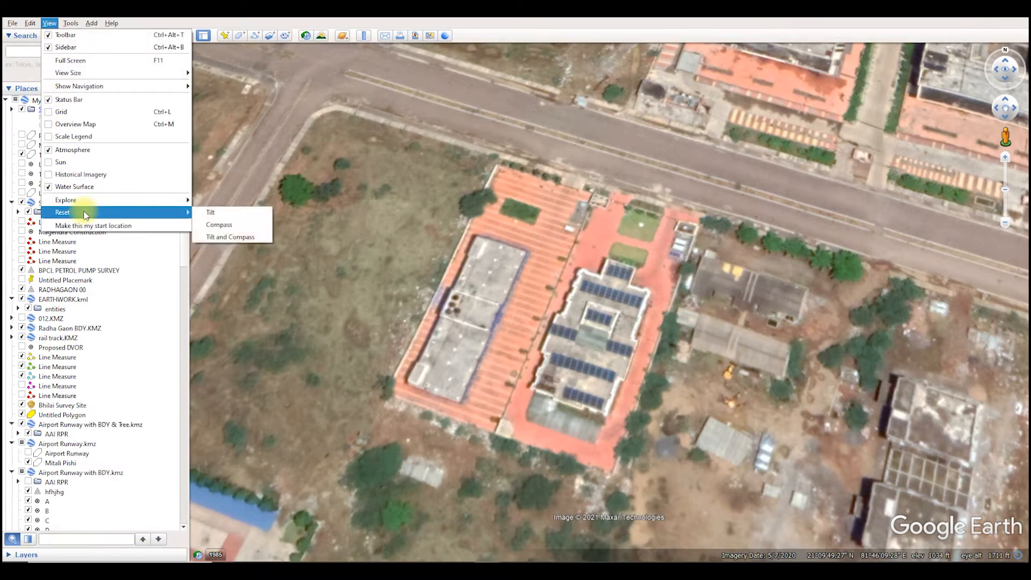
left_click(240, 236)
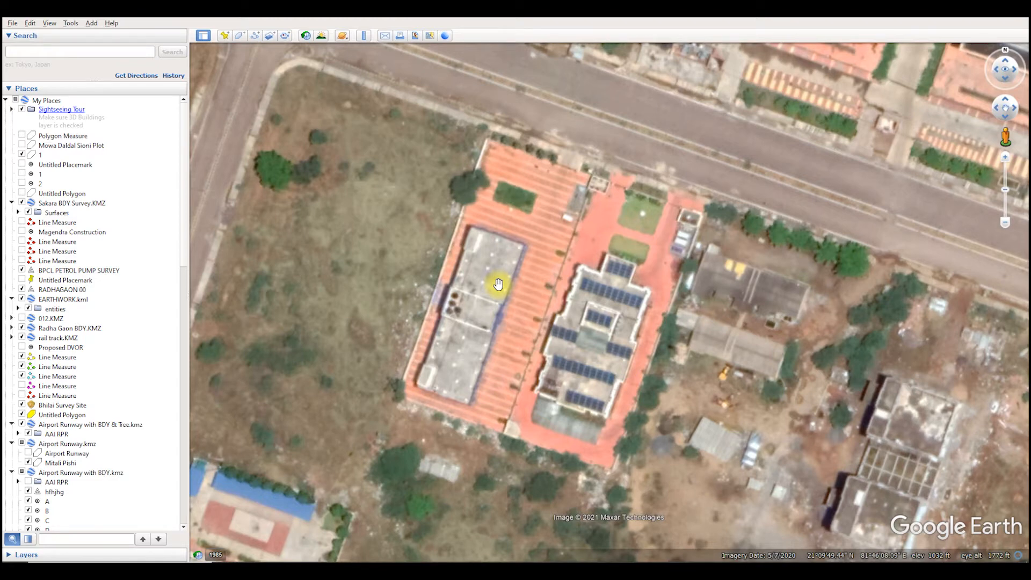
Open the Ruler for line measurement, place its window clear of the plot and keep Feet as the length unit
left_click(365, 39)
left_click(364, 38)
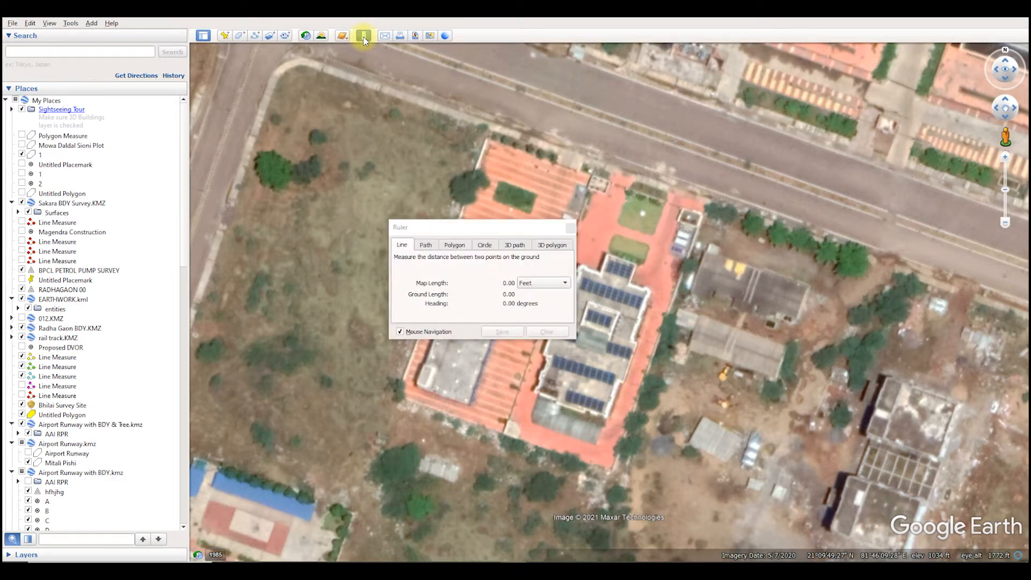
left_click_drag(423, 229, 240, 73)
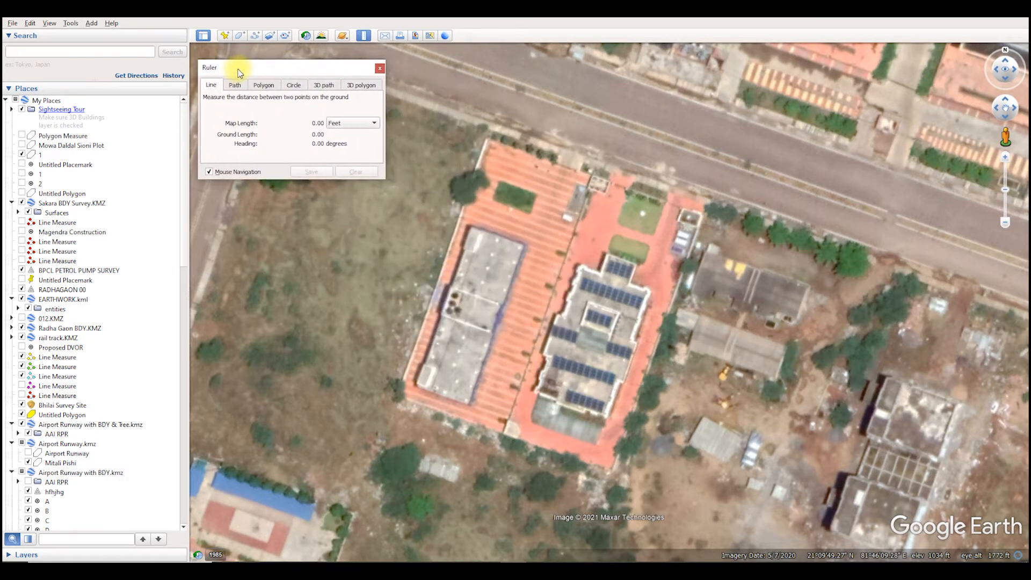
left_click(357, 124)
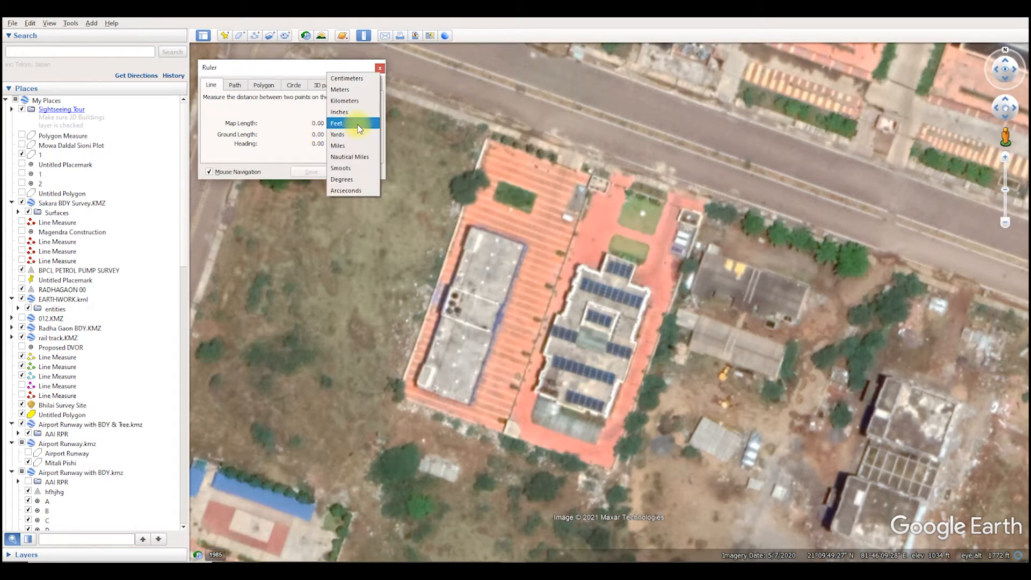
left_click(358, 124)
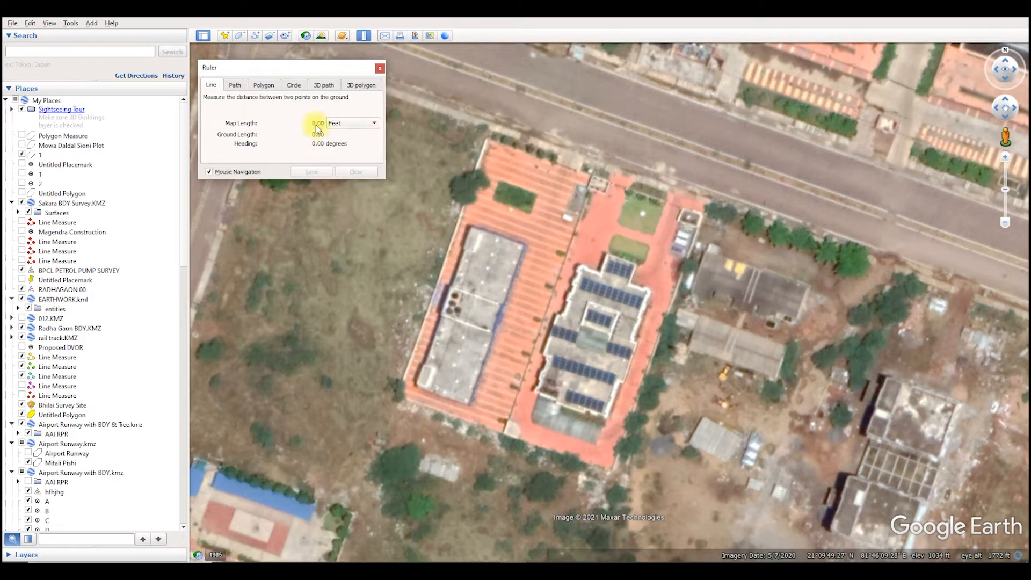
left_click(340, 124)
left_click(339, 124)
Measure the plot's eastern boundary from its southeast corner to its northeast corner, and clear the line
left_click(613, 470)
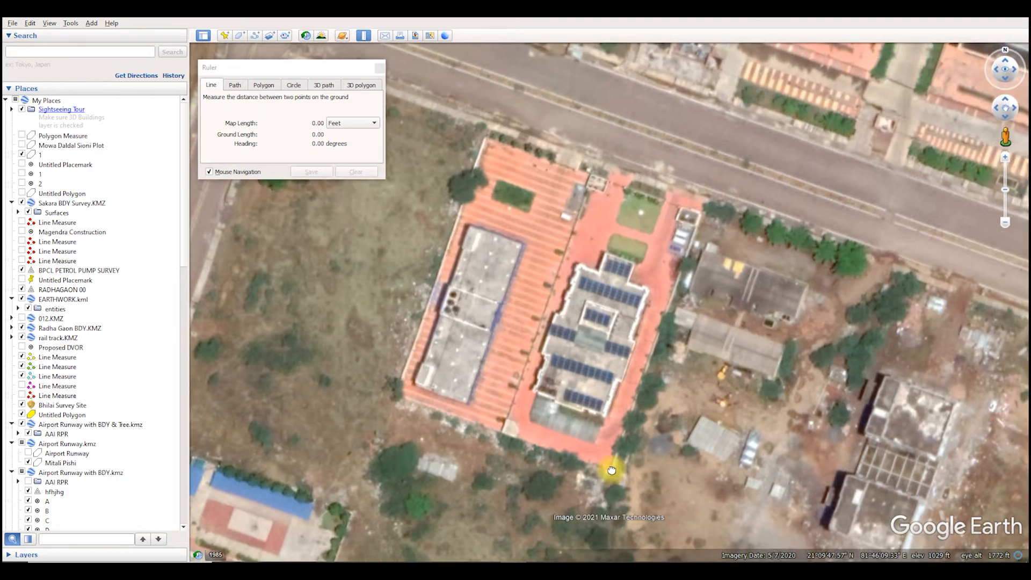
left_click(614, 467)
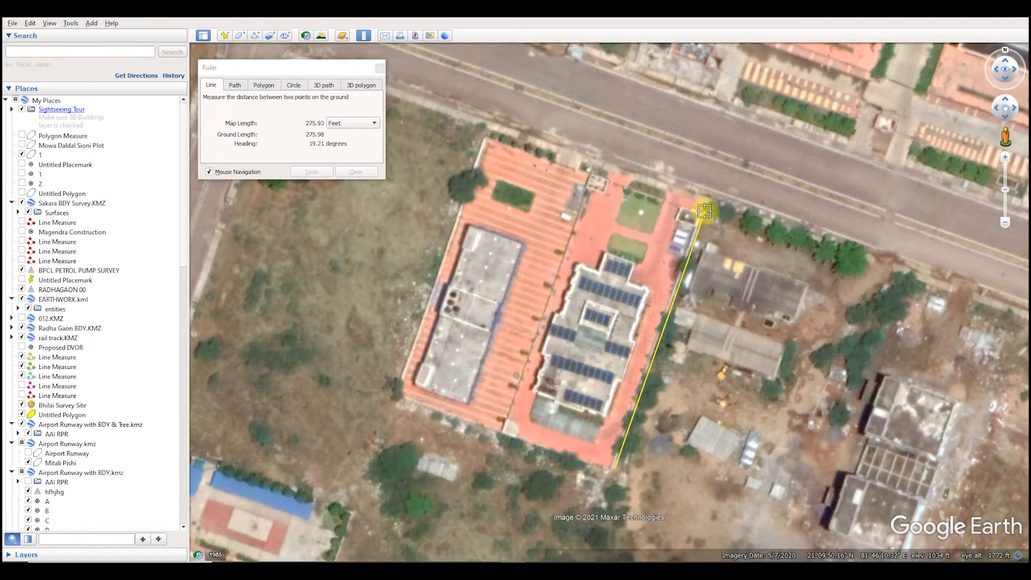
left_click(704, 211)
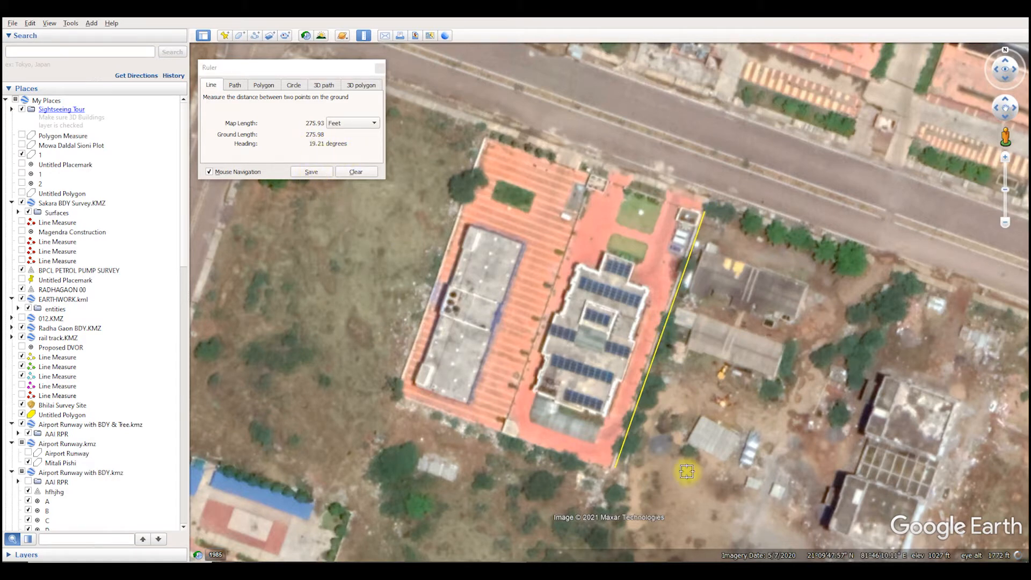
scroll(686, 473, "up", 1)
scroll(692, 425, "up", 2)
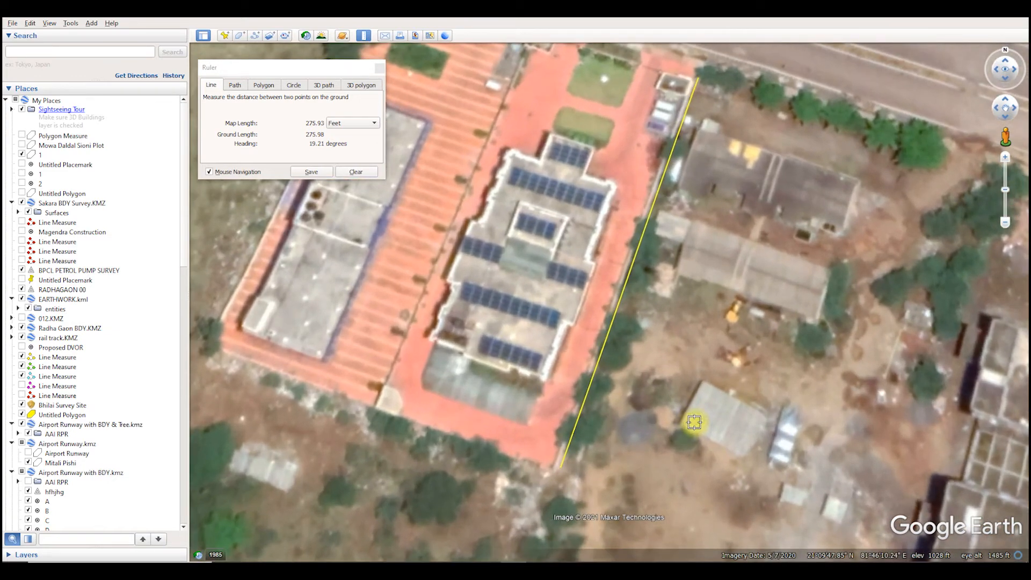
scroll(713, 470, "down", 2)
scroll(265, 223, "up", 1)
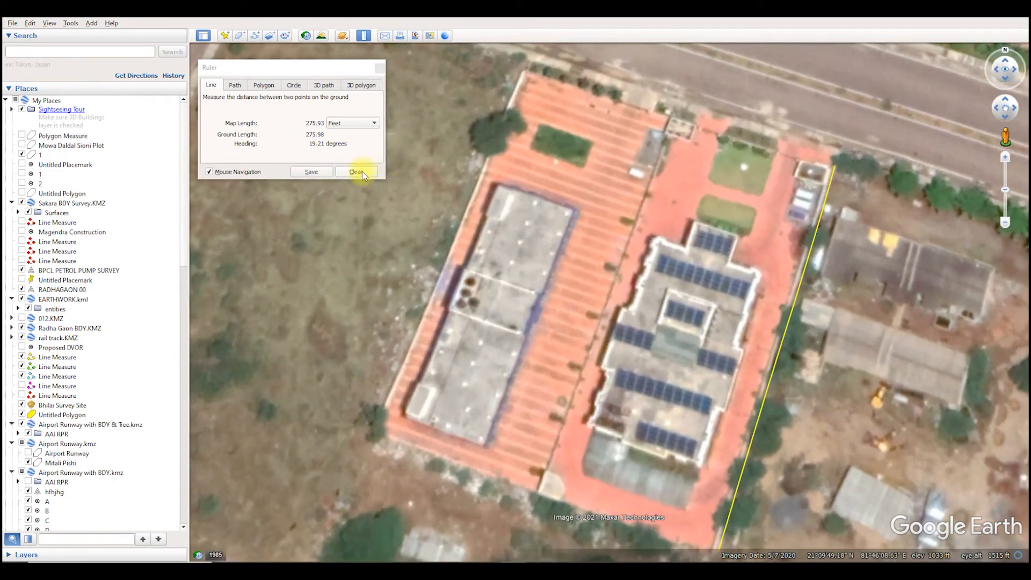
left_click(357, 172)
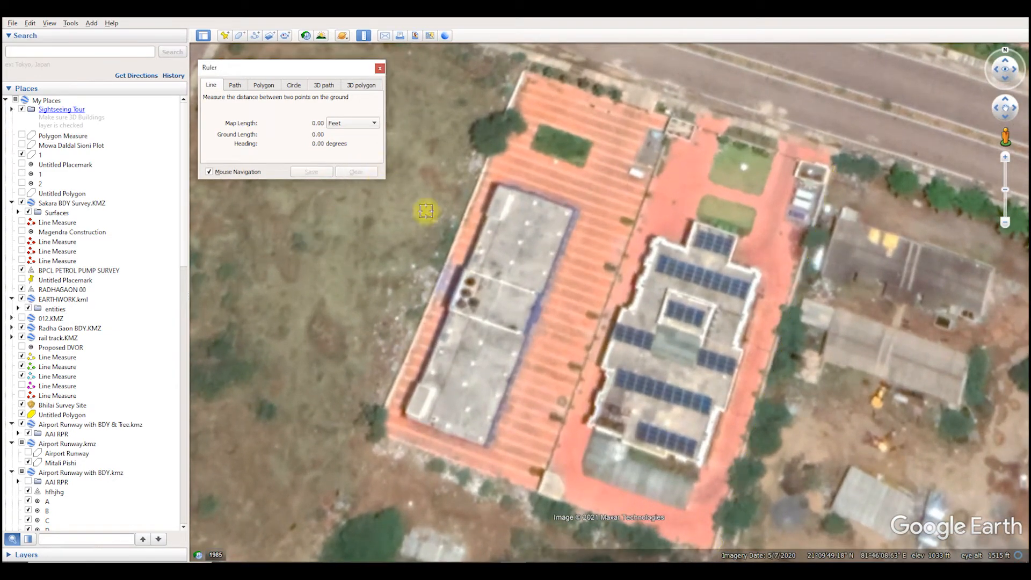
Measure along the plot's western boundary northward from its southwest corner, and clear the line
scroll(400, 395, "up", 1)
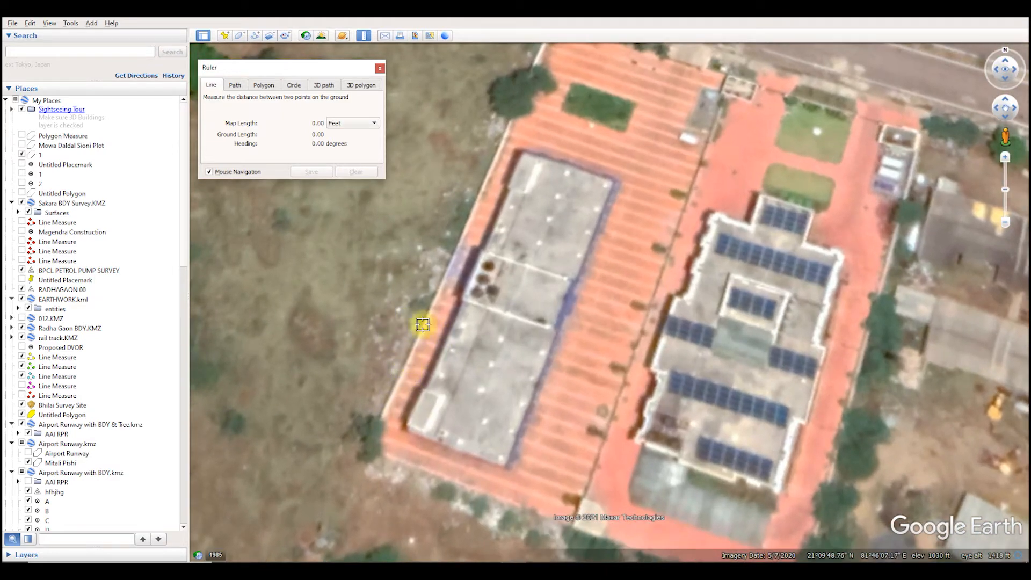
scroll(389, 404, "up", 1)
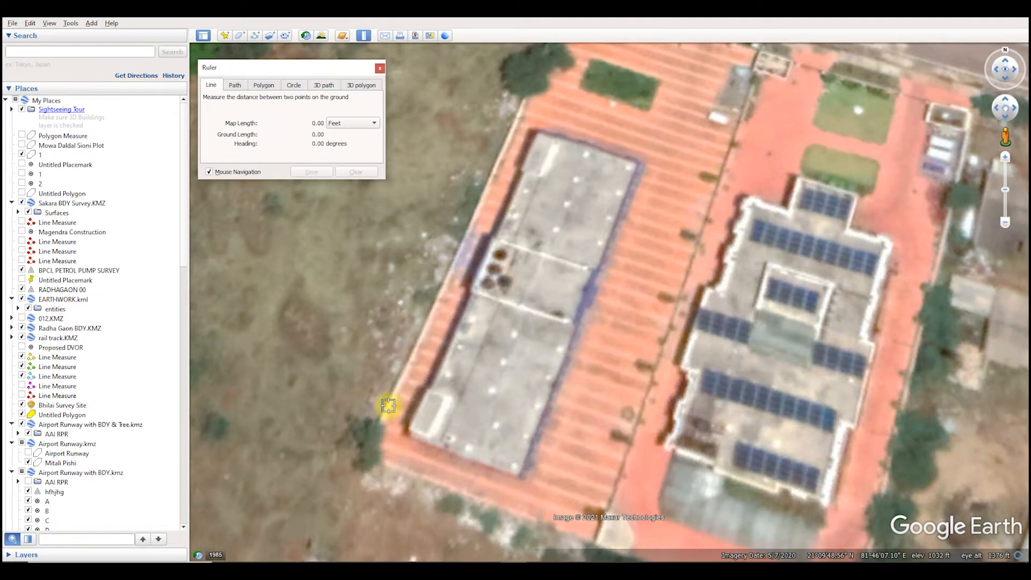
left_click(385, 417)
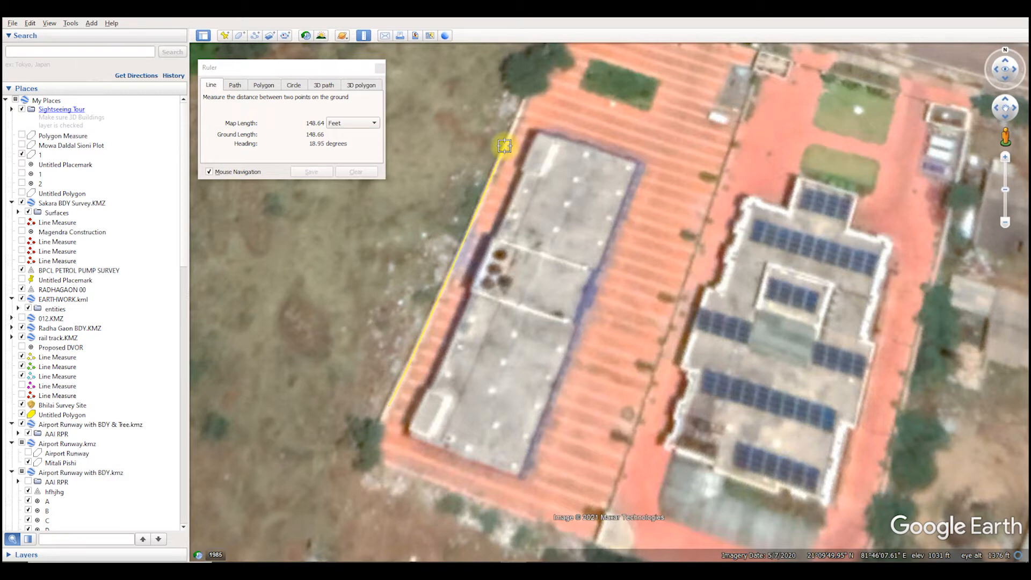
left_click(359, 173)
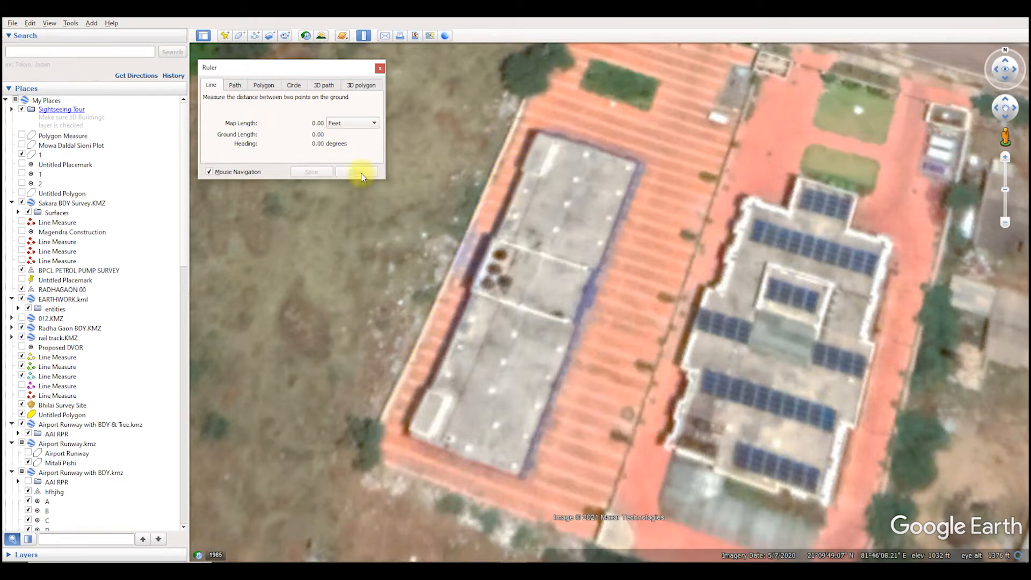
Measure both diagonals of the red-paved plot between its opposite corners, and clear the line
scroll(358, 401, "down", 2)
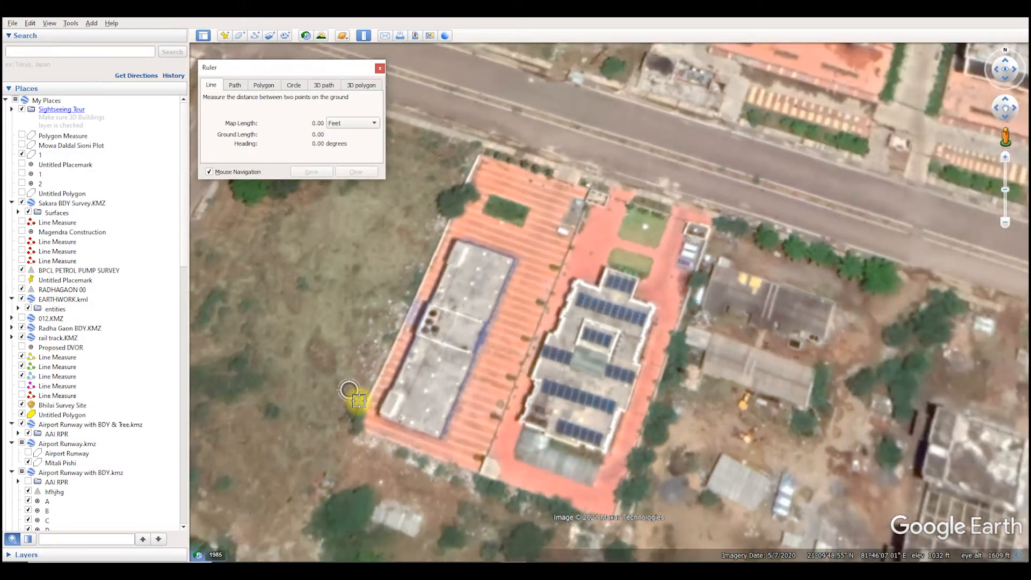
scroll(359, 401, "down", 3)
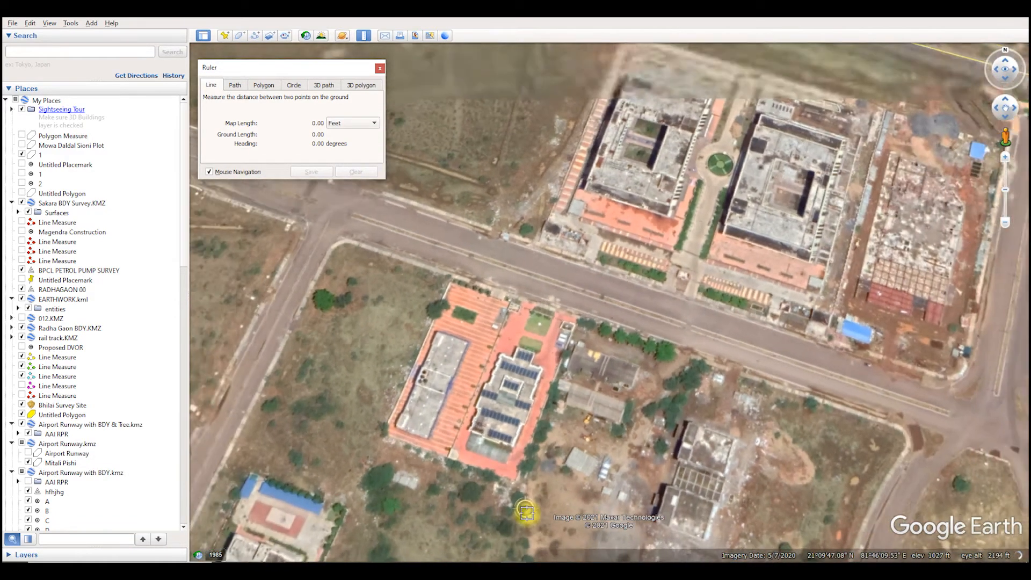
scroll(411, 403, "up", 2)
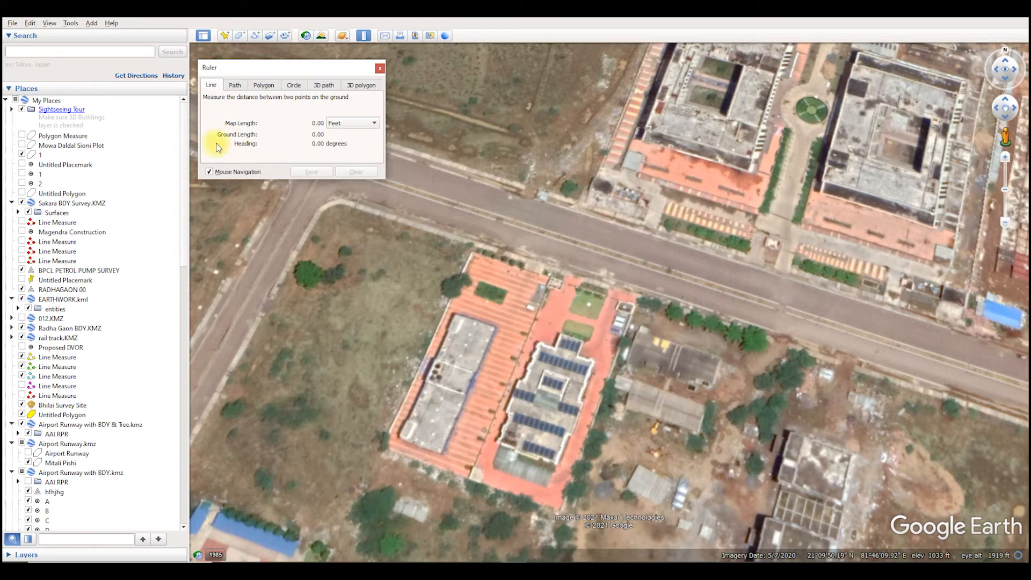
left_click(471, 252)
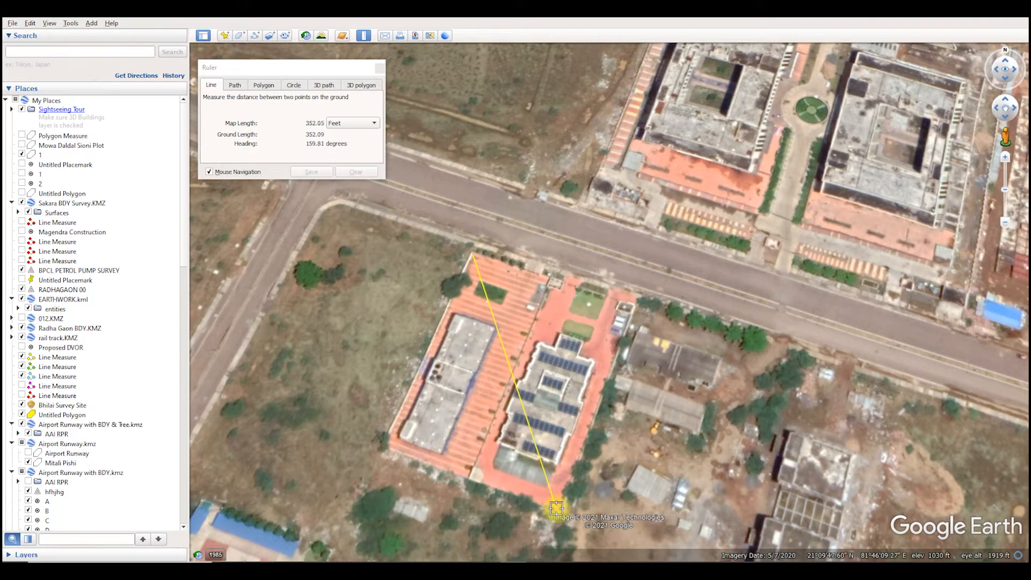
left_click(559, 510)
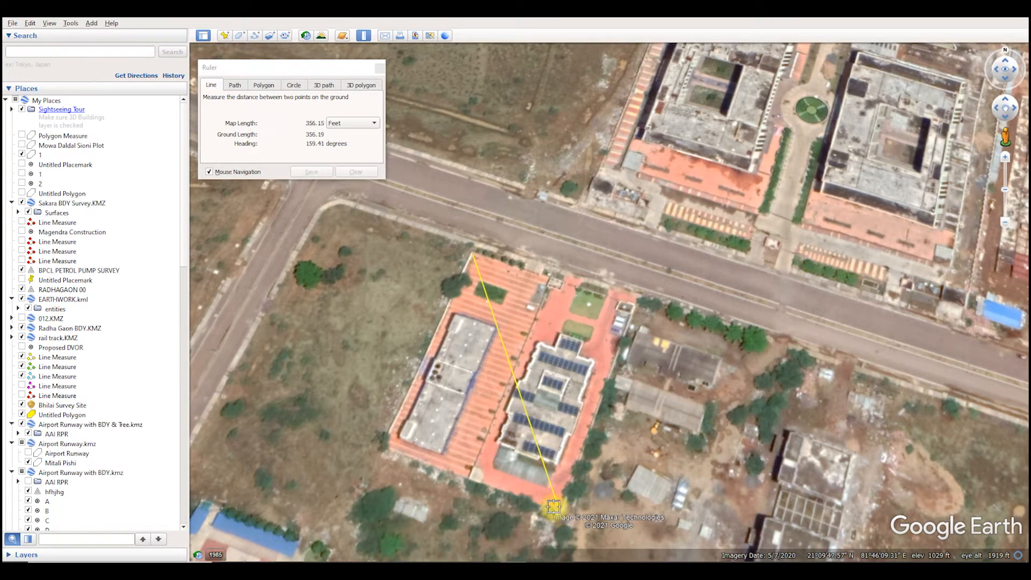
left_click(379, 447)
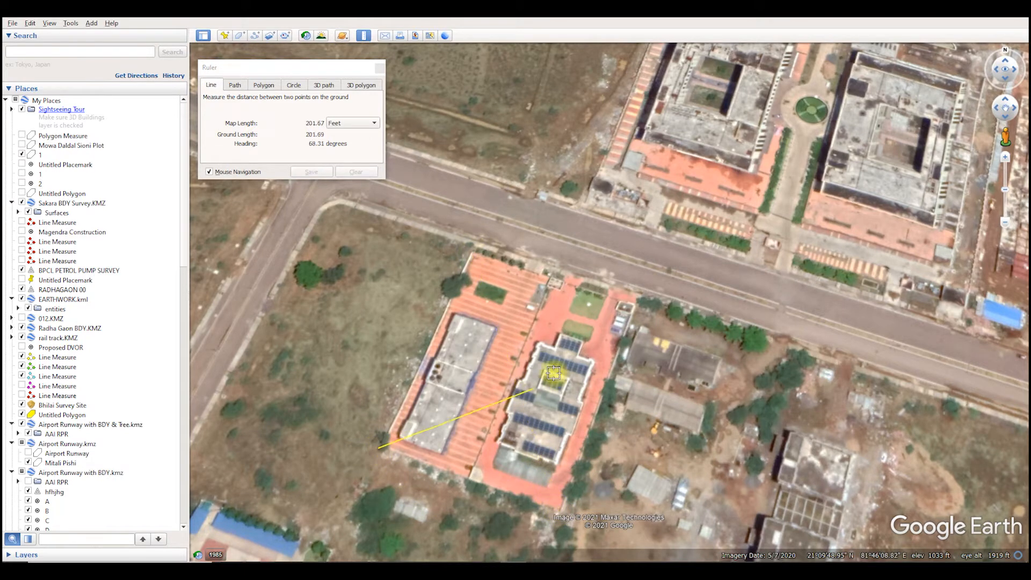
left_click(637, 294)
left_click(356, 171)
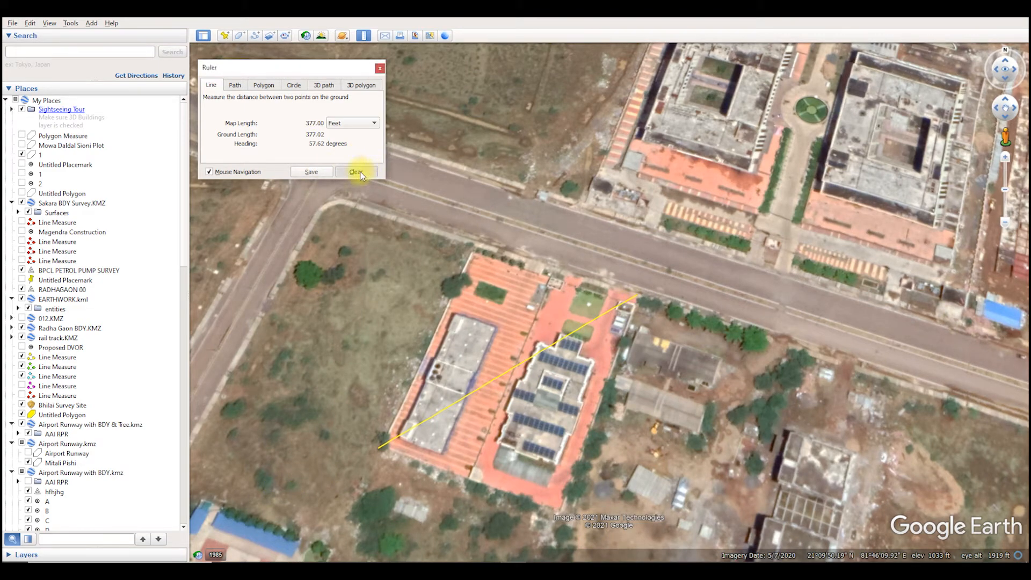
Measure a roughly northward line from the plot's centre to the far edge of the road
left_click(510, 375)
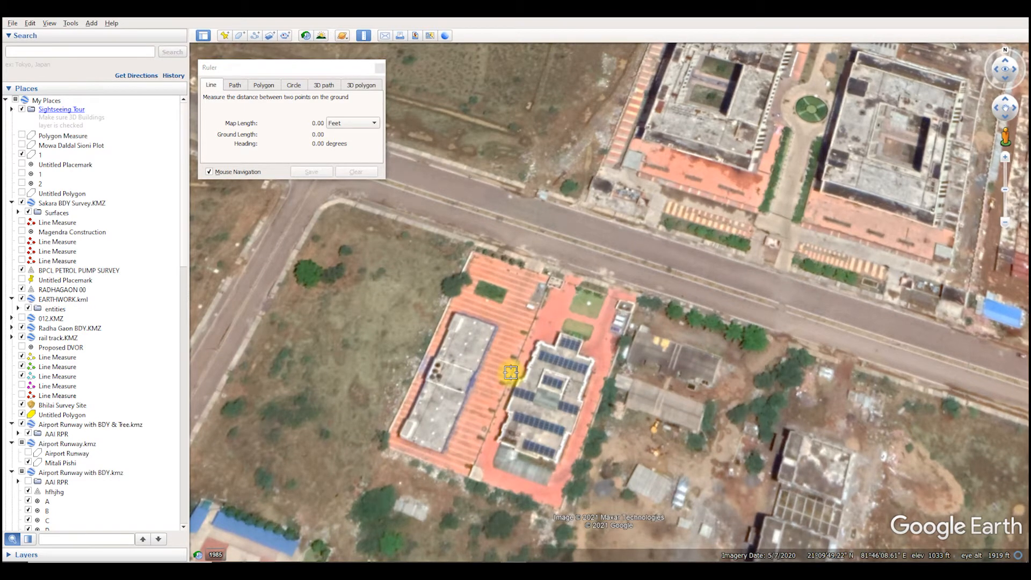
left_click(518, 199)
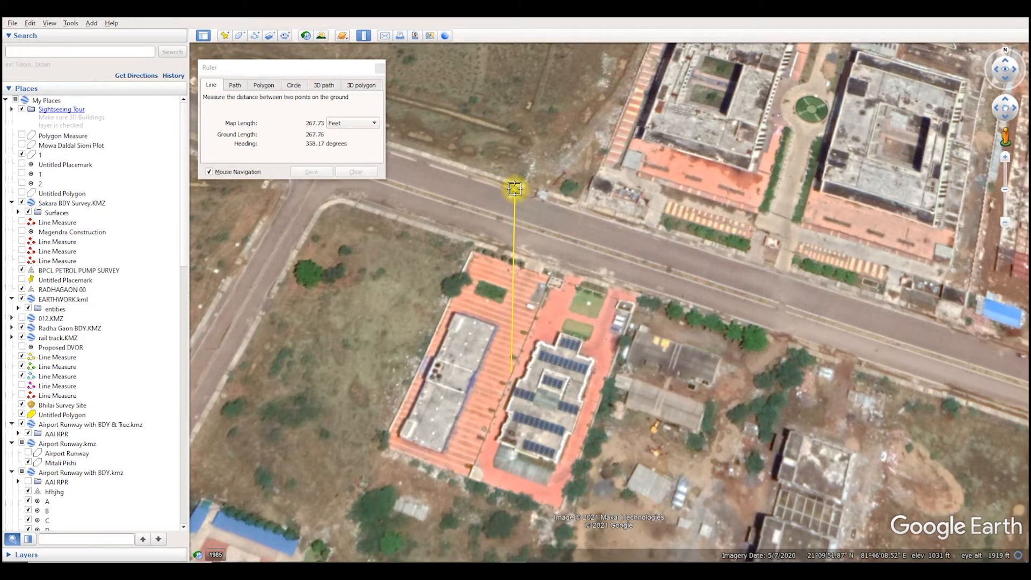
left_click(515, 189)
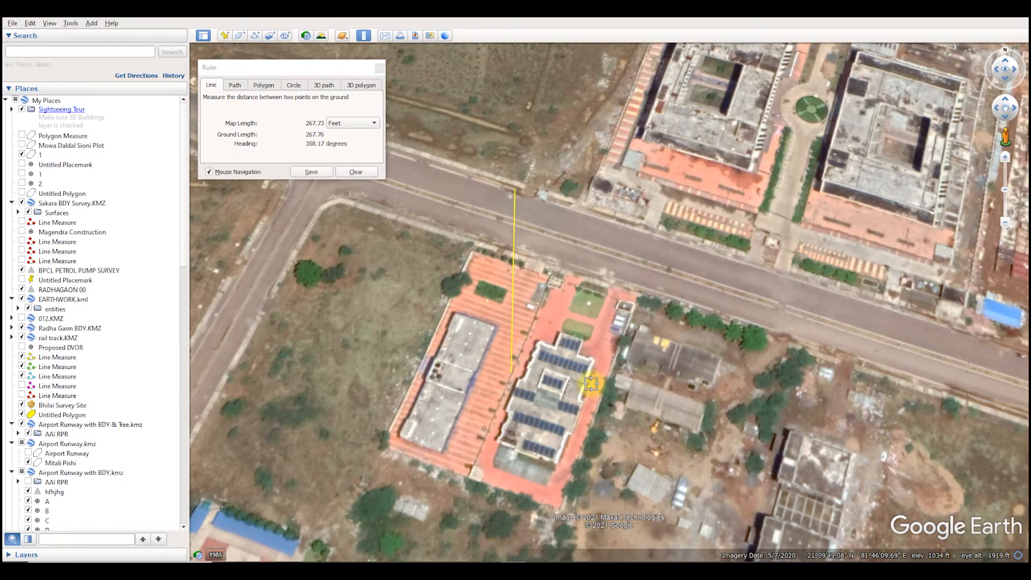
Replace the measured line with one about 261 ft long from the plot's centre across the road at a heading of 0 degrees
left_click(356, 172)
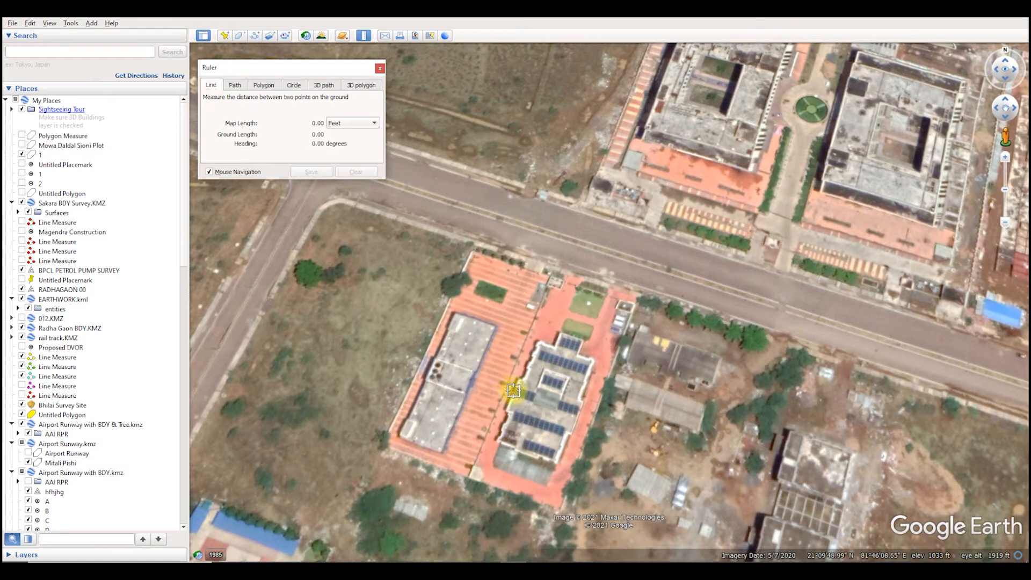
left_click(511, 374)
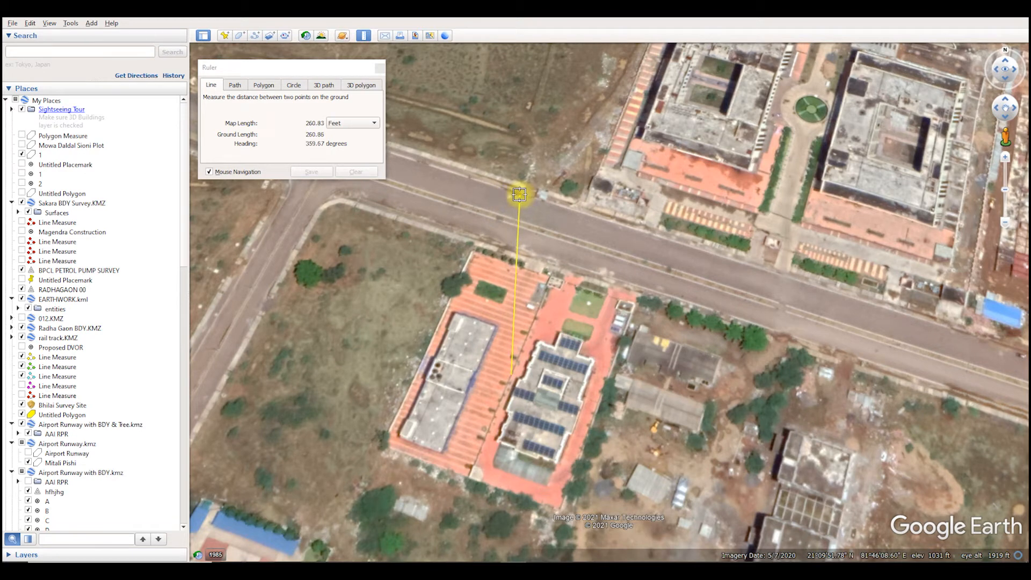
left_click(521, 194)
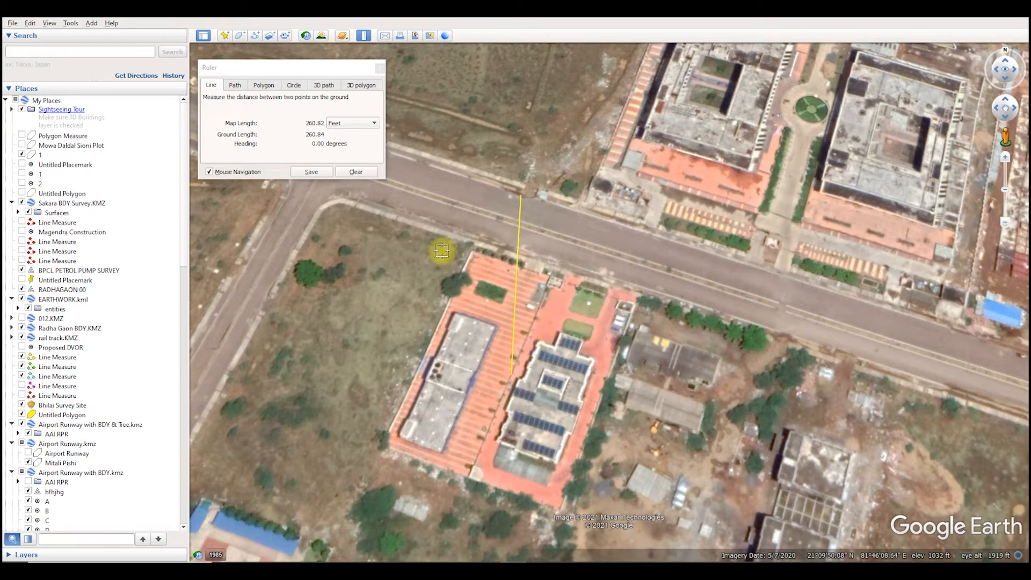
Clear the northward measurement line from the plot and close the Ruler
left_click(358, 172)
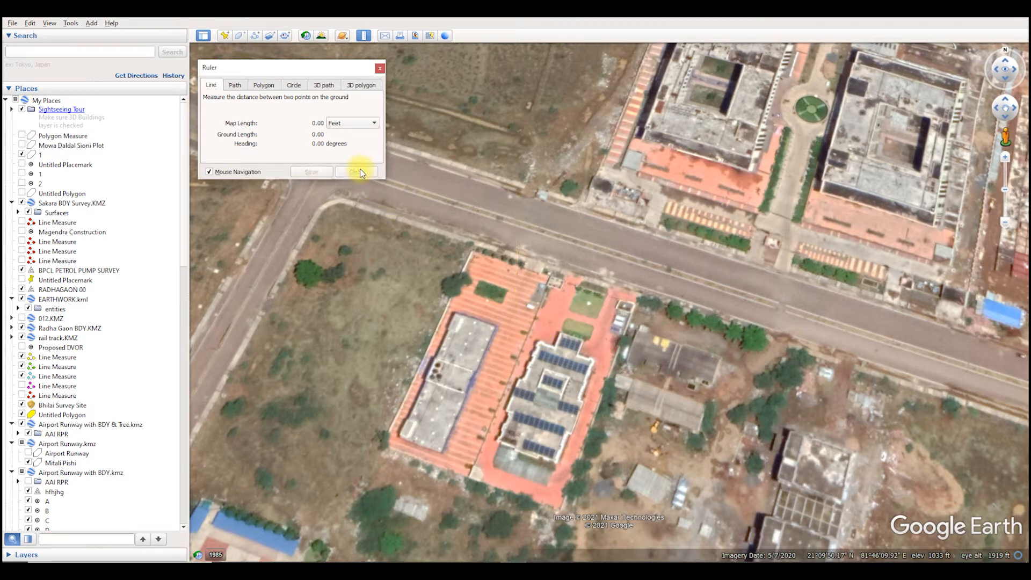
left_click(379, 70)
scroll(497, 185, "down", 2)
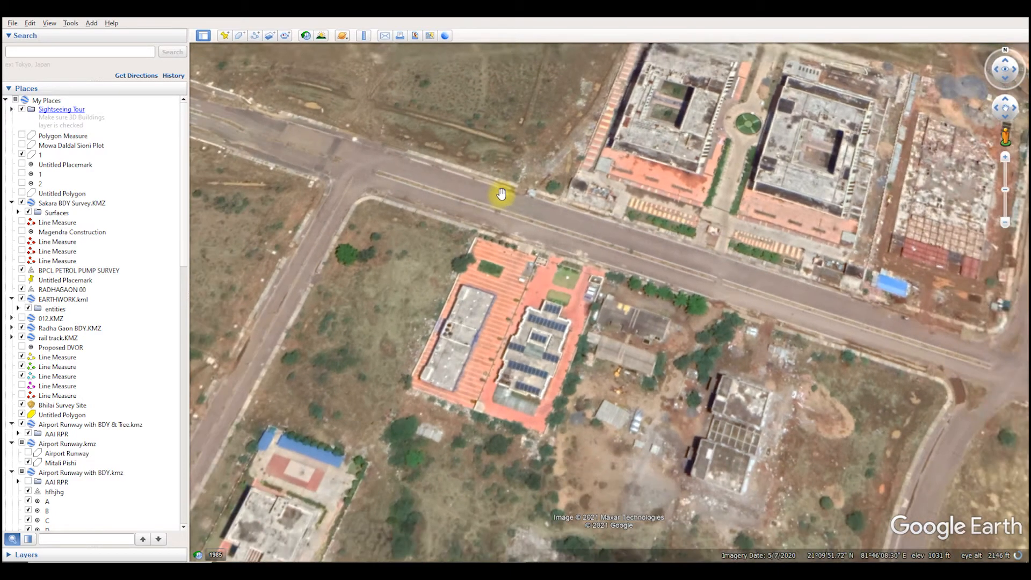
scroll(492, 337, "down", 1)
scroll(540, 324, "up", 2)
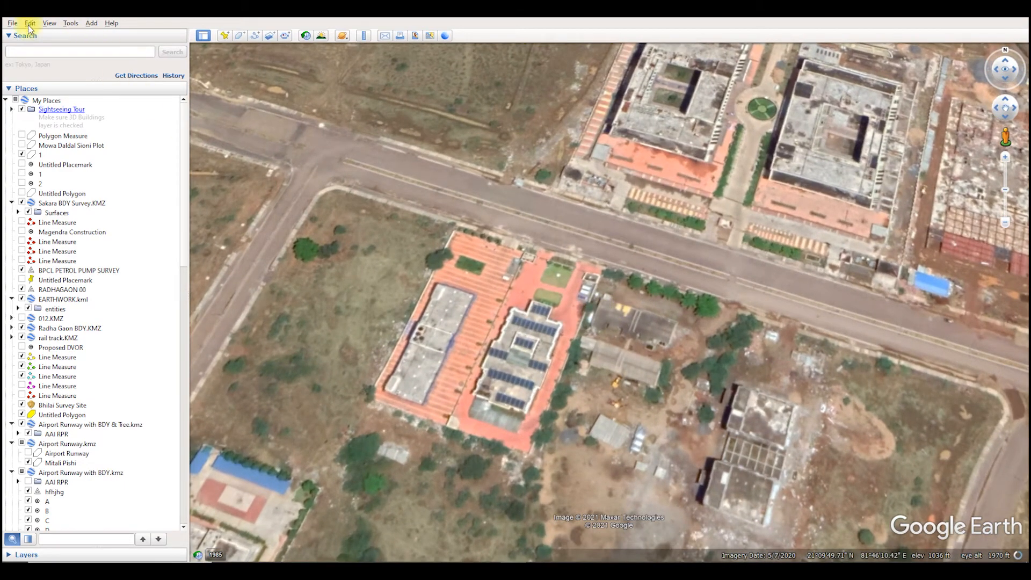
Reset the view's tilt and compass, keeping the red-paved plot centred in the imagery
left_click(27, 24)
mouse_move(49, 23)
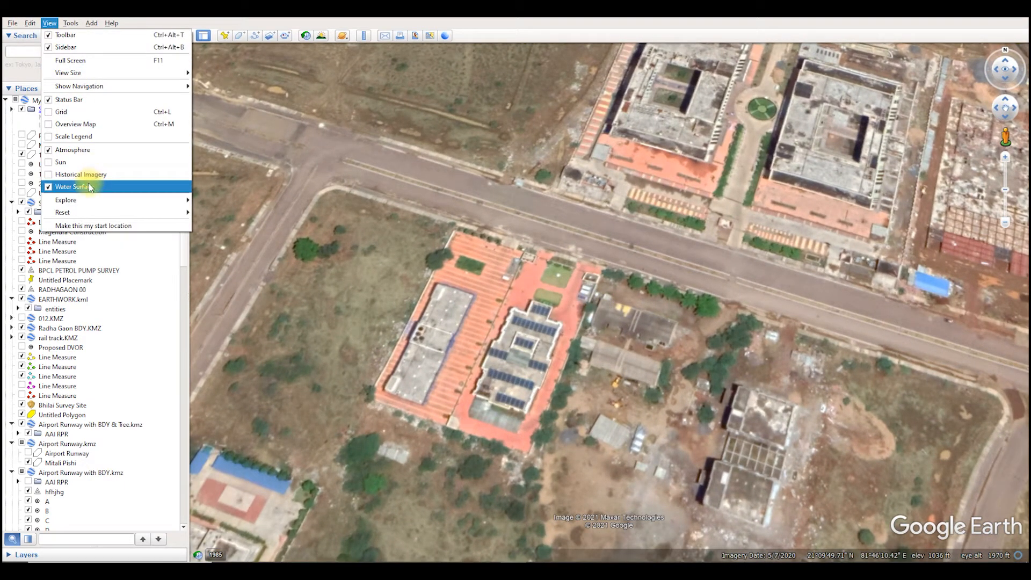
mouse_move(107, 212)
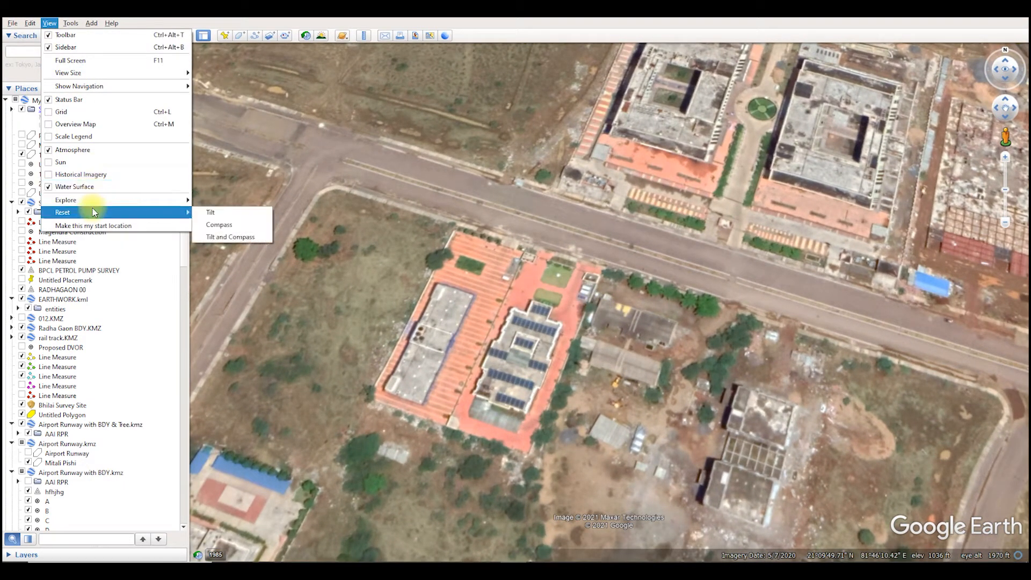
left_click(231, 238)
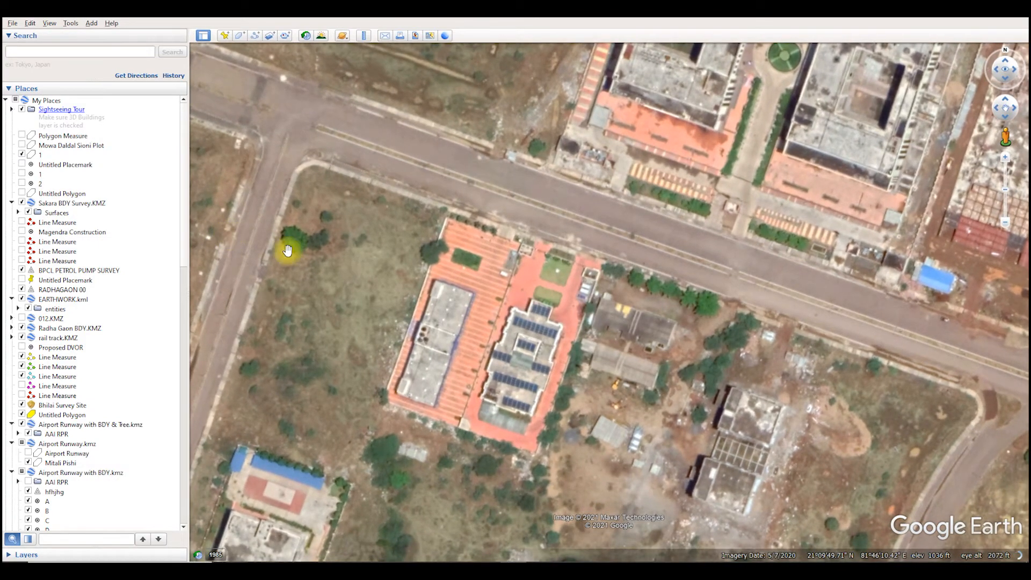
left_click_drag(392, 320, 423, 336)
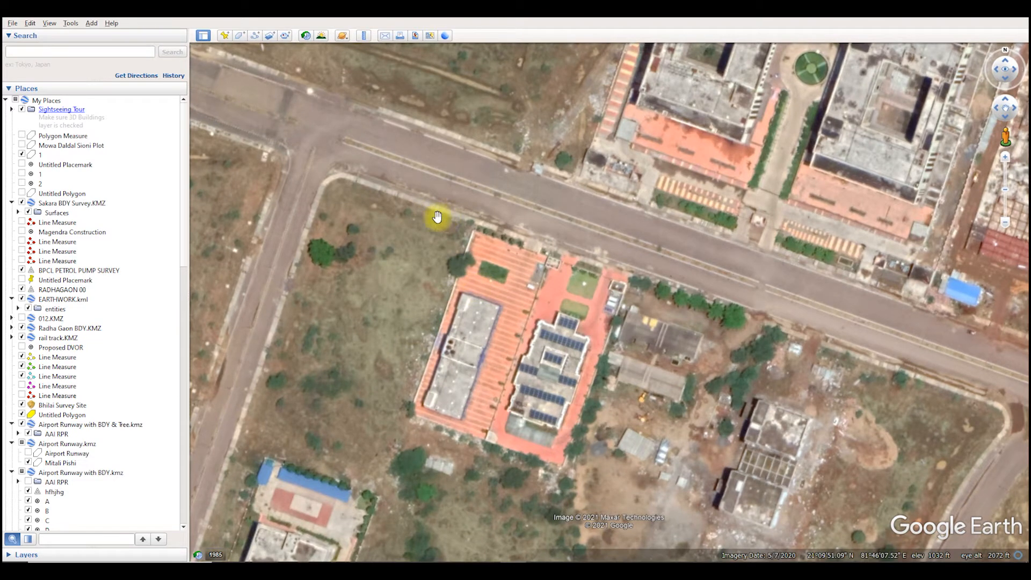
Set up a saved image of the current view, titling the map Demo and leaving its description empty
left_click(12, 23)
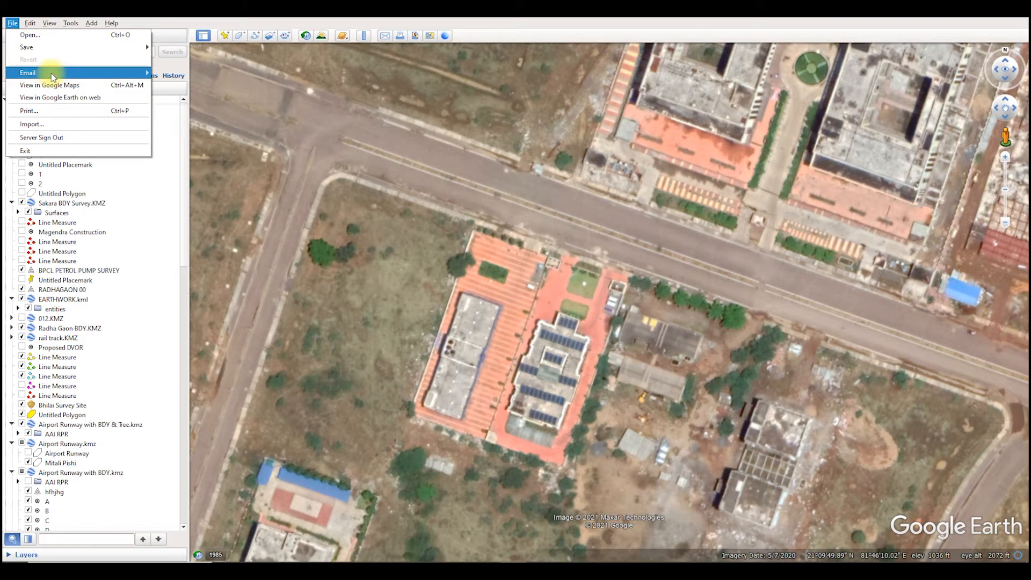
mouse_move(67, 46)
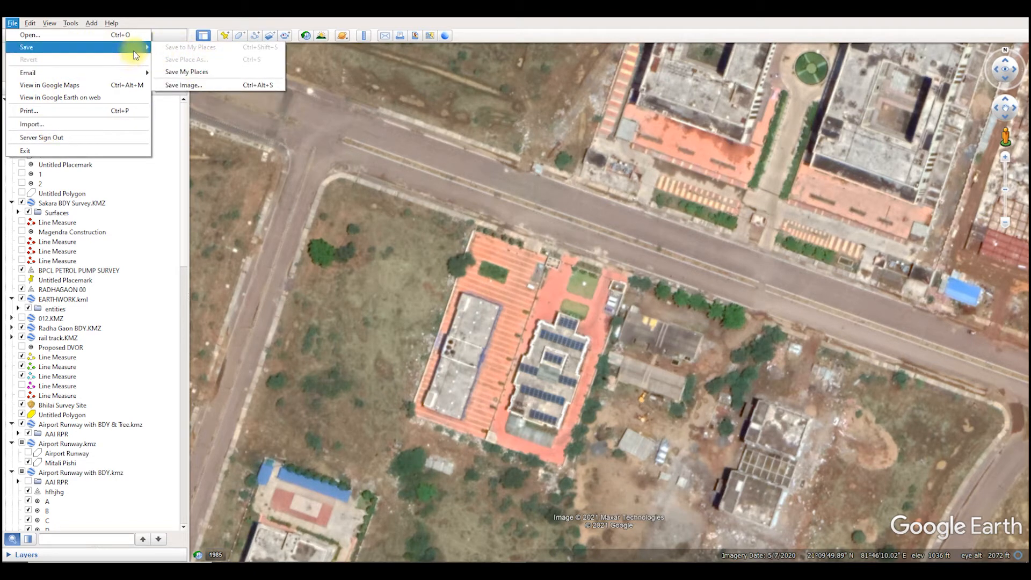
left_click(194, 85)
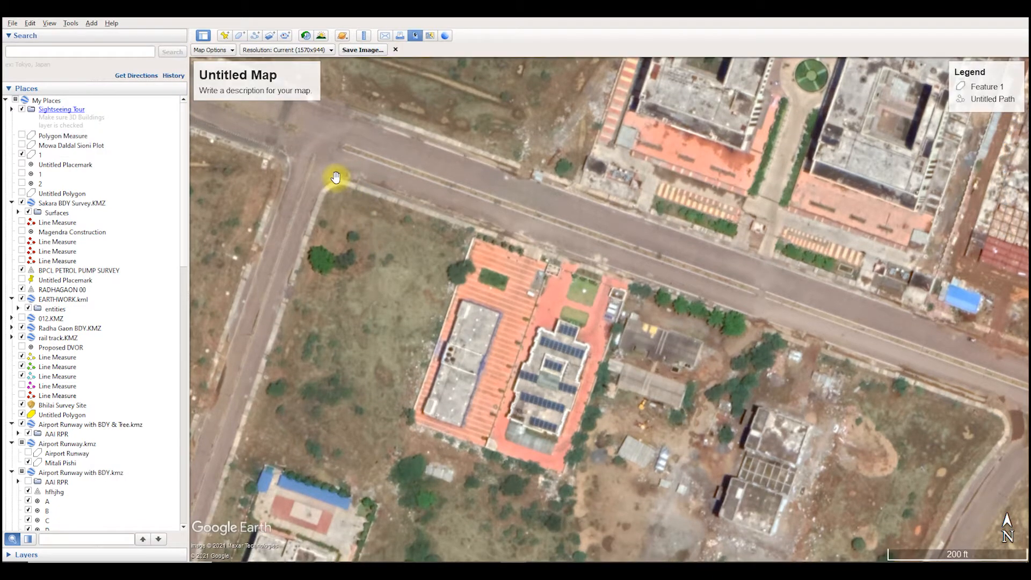
left_click(258, 83)
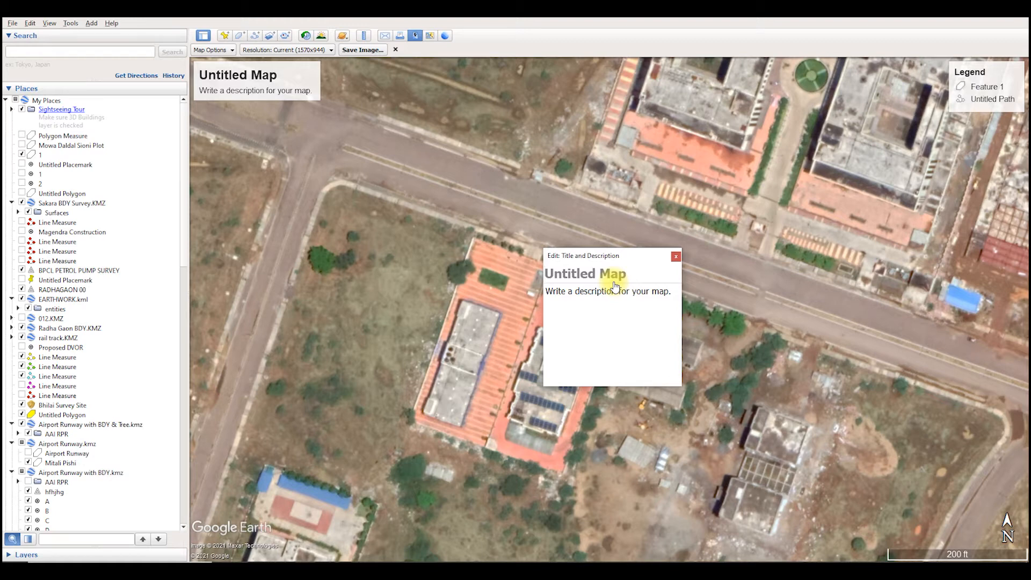
type("Demo")
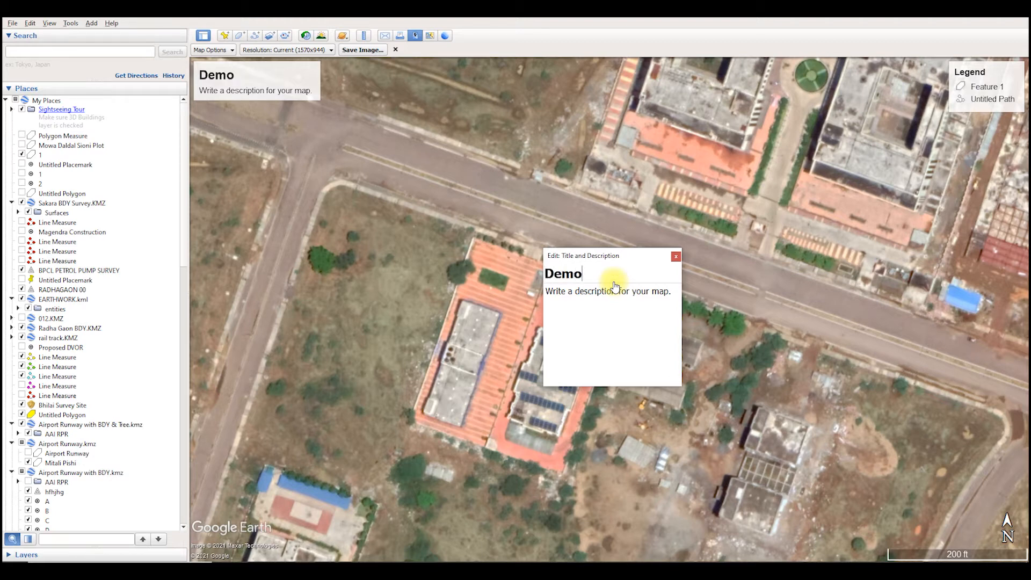
left_click(604, 291)
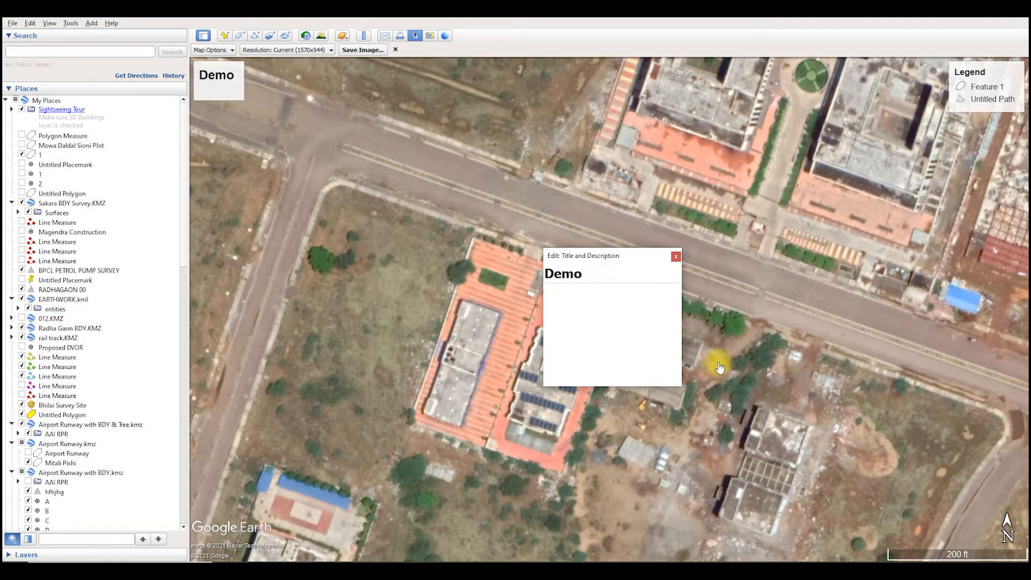
left_click(676, 256)
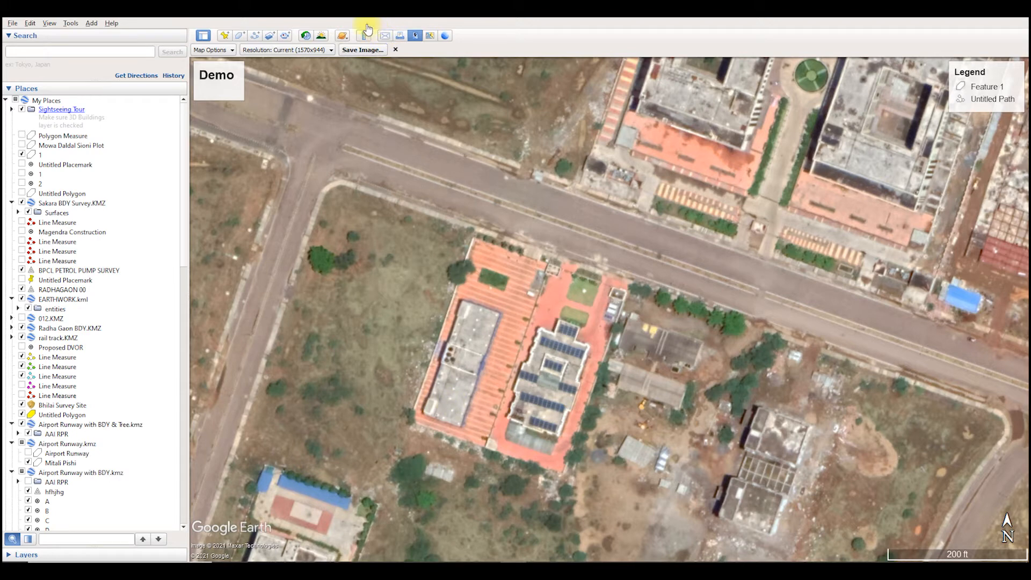
Remove the legend from the map layout, keeping the title, scale and compass elements
left_click(225, 50)
left_click(201, 122)
left_click(201, 93)
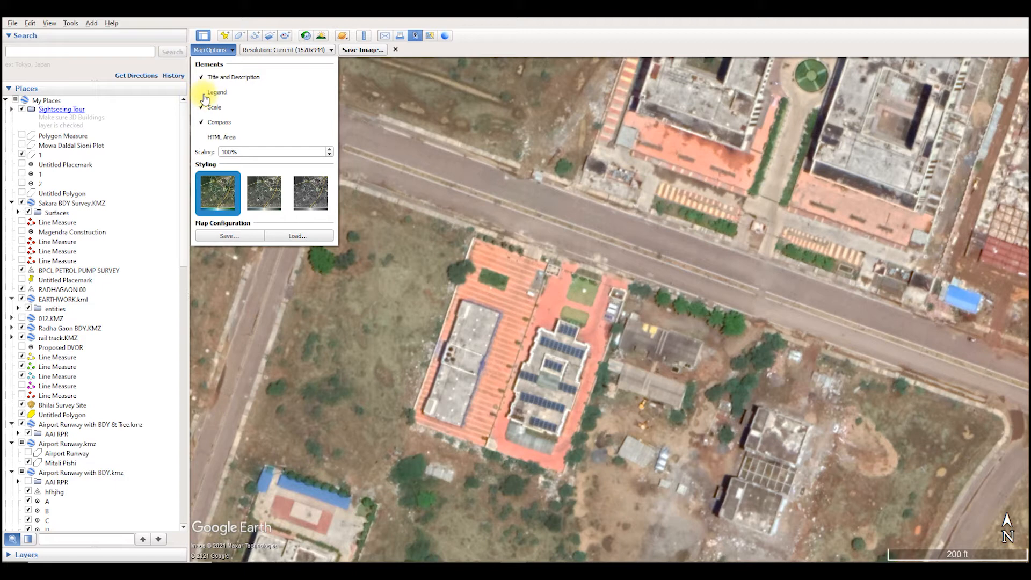
left_click(428, 150)
Examine the 3D View options for coordinate format, units of measurement and graphics, and accept them
left_click(71, 23)
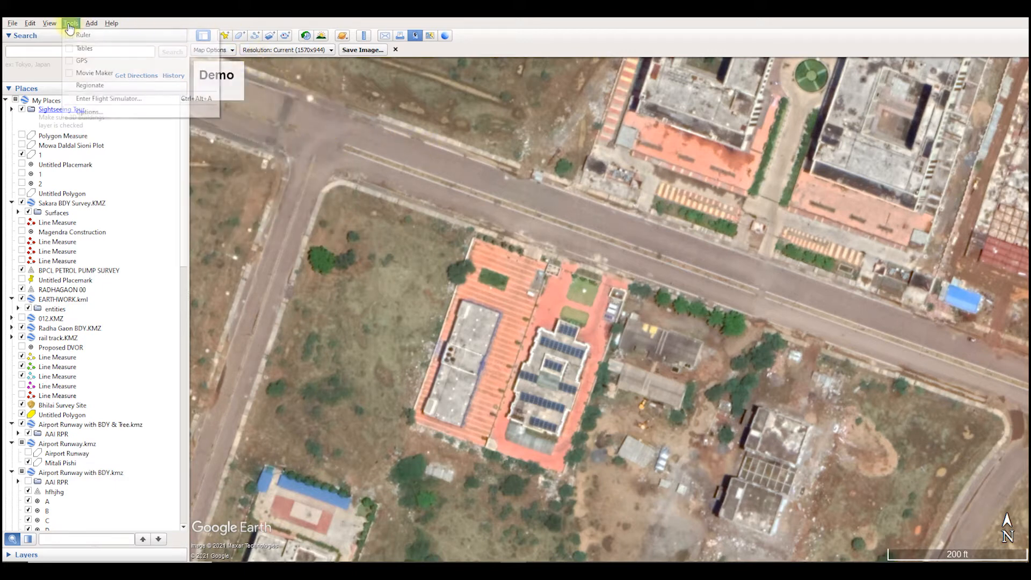
left_click(89, 112)
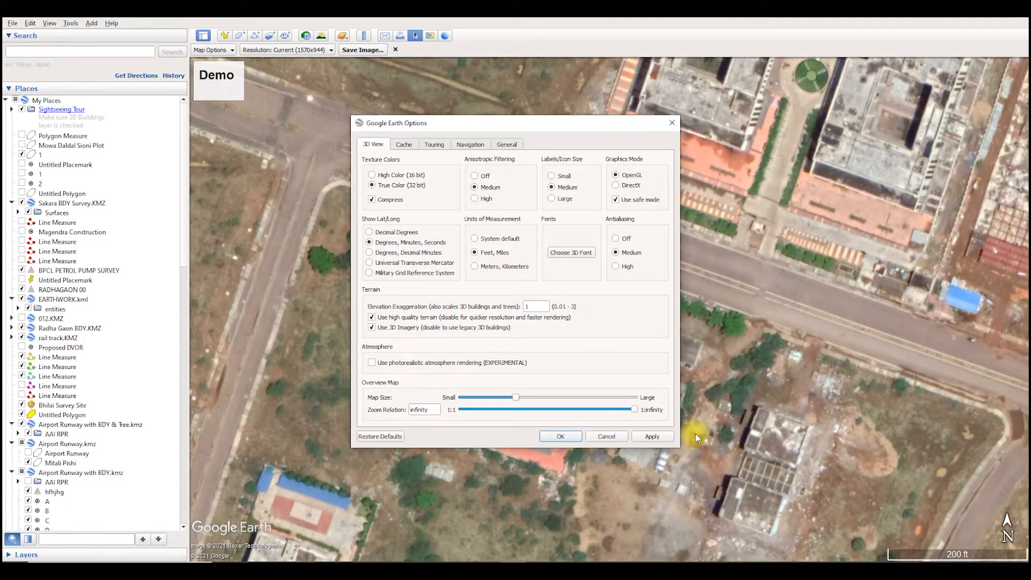
left_click(566, 437)
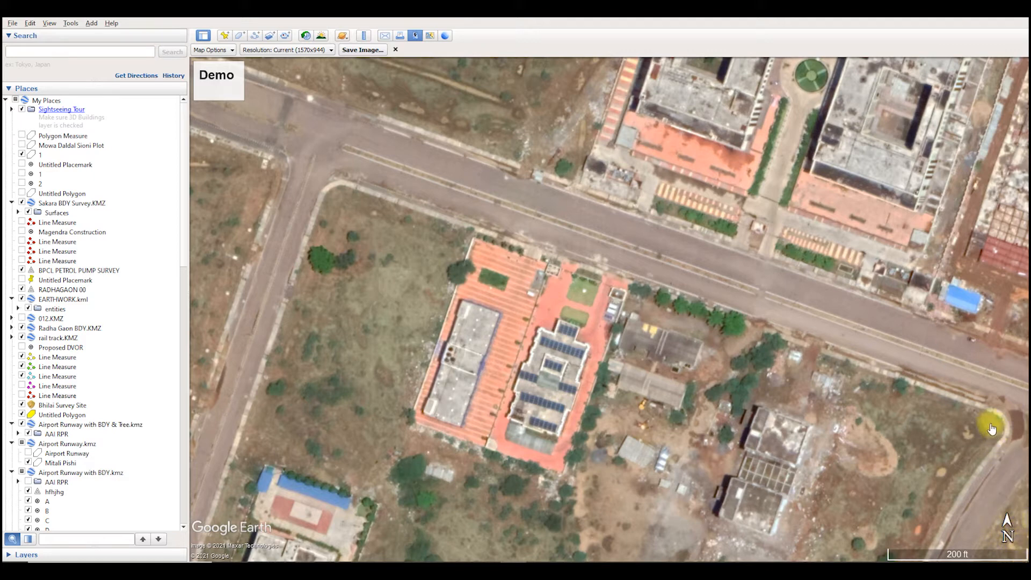
Reset both tilt and compass again for the Demo map layout
left_click(50, 23)
mouse_move(100, 213)
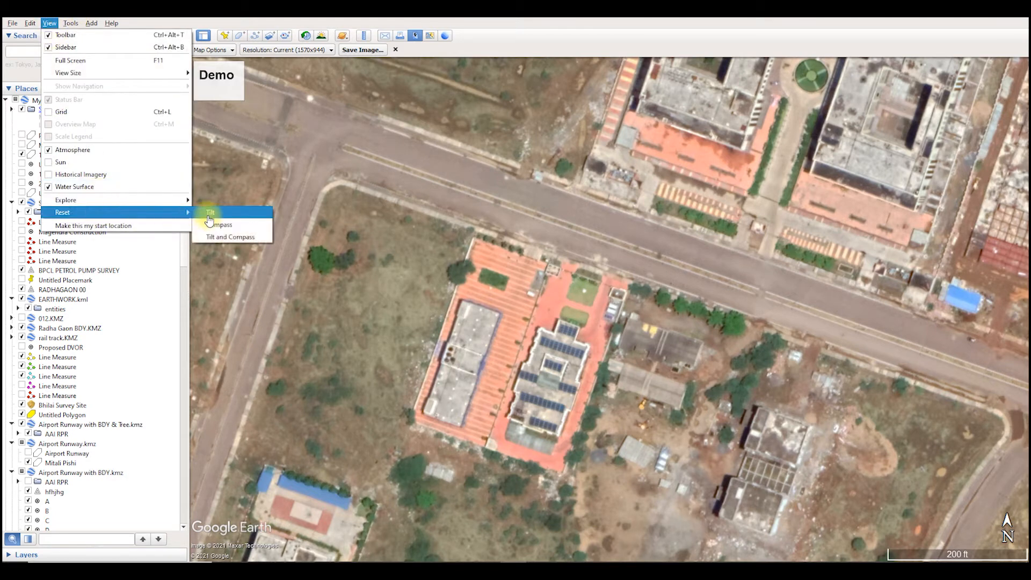
left_click(231, 238)
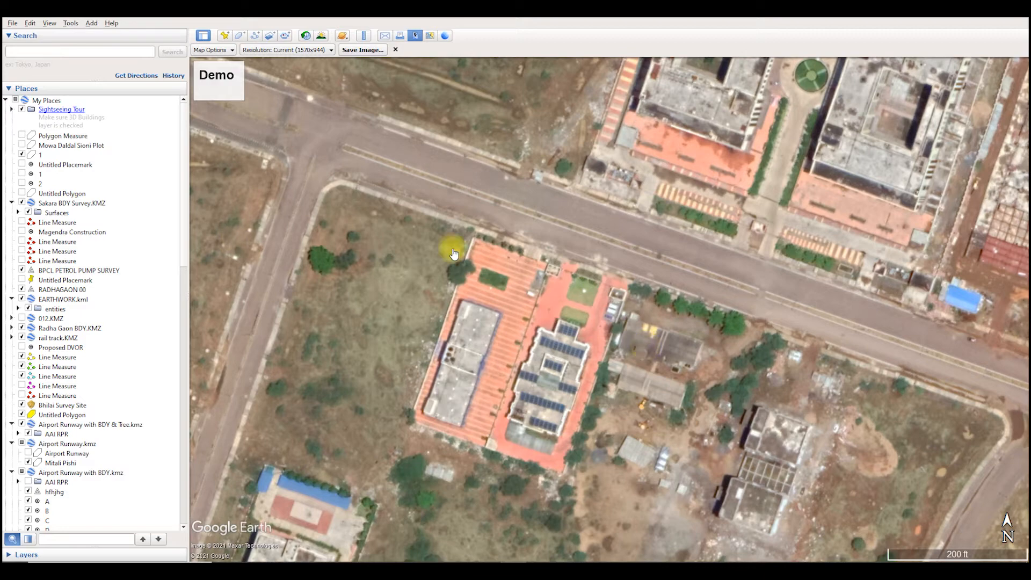
Start saving the map image as a JPEG and choose the Documents folder as the location
left_click(365, 53)
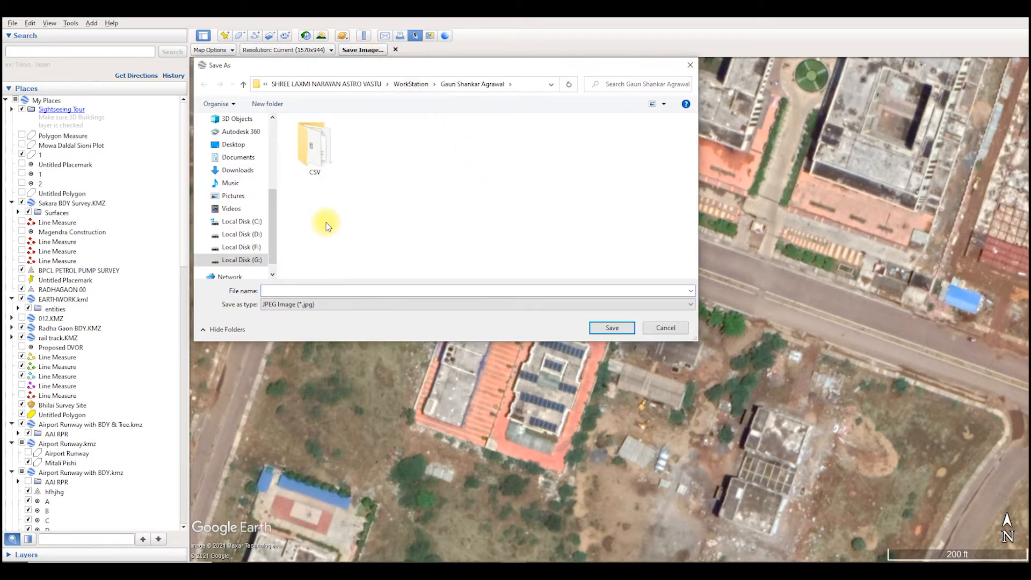
scroll(239, 253, "down", 1)
left_click(239, 134)
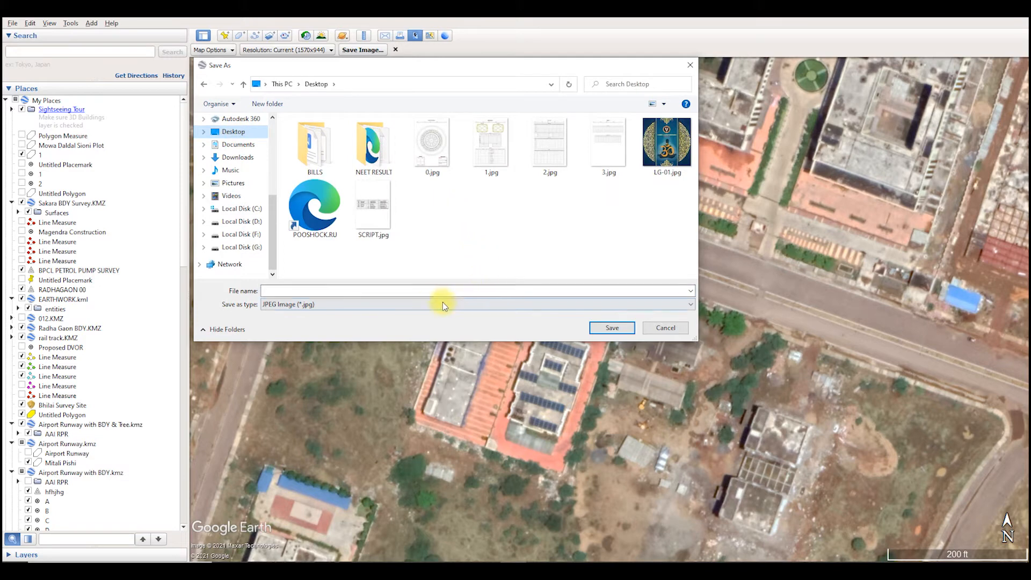
left_click(239, 161)
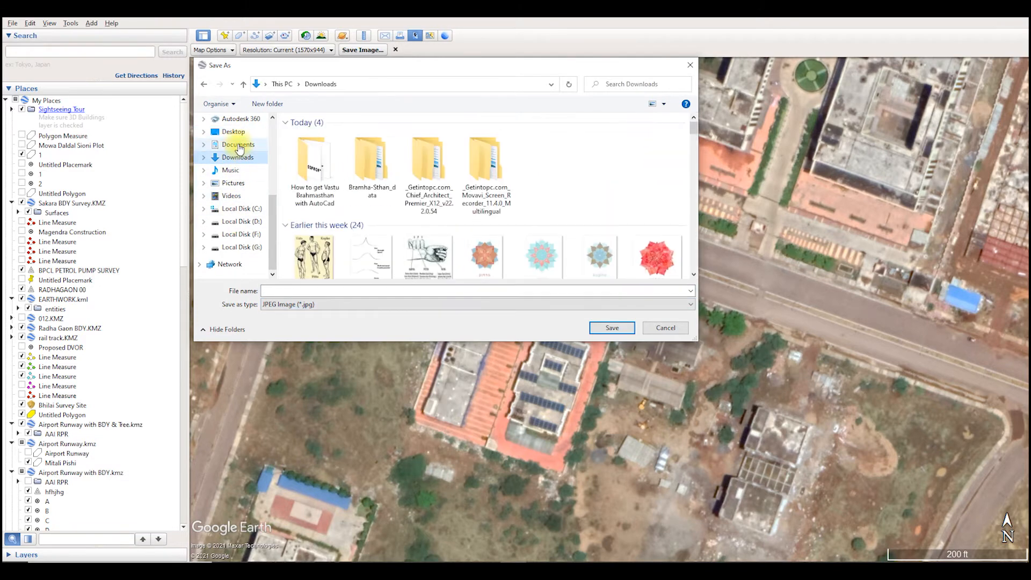
left_click(239, 148)
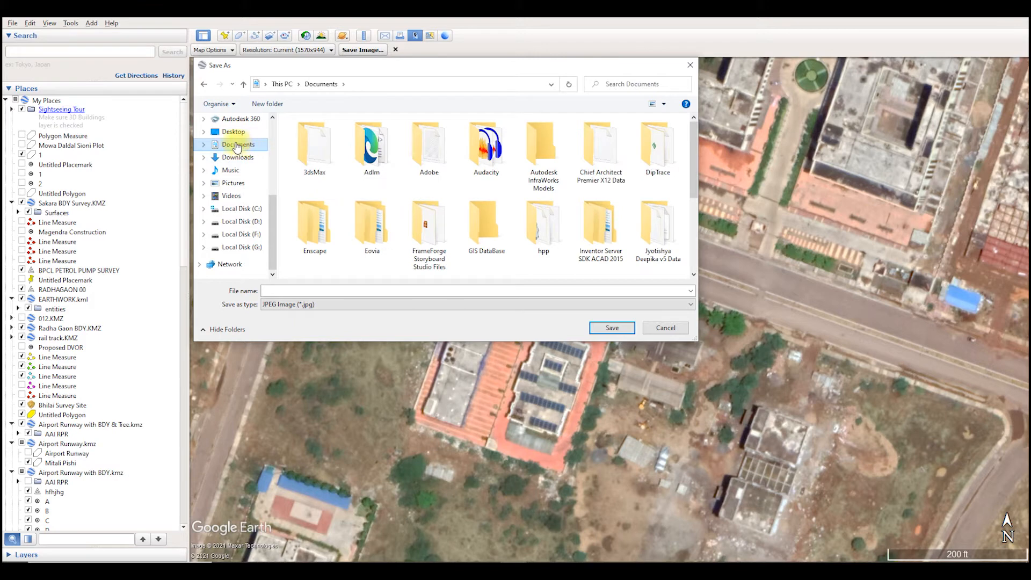
scroll(372, 261, "down", 2)
scroll(372, 261, "up", 2)
scroll(399, 257, "down", 1)
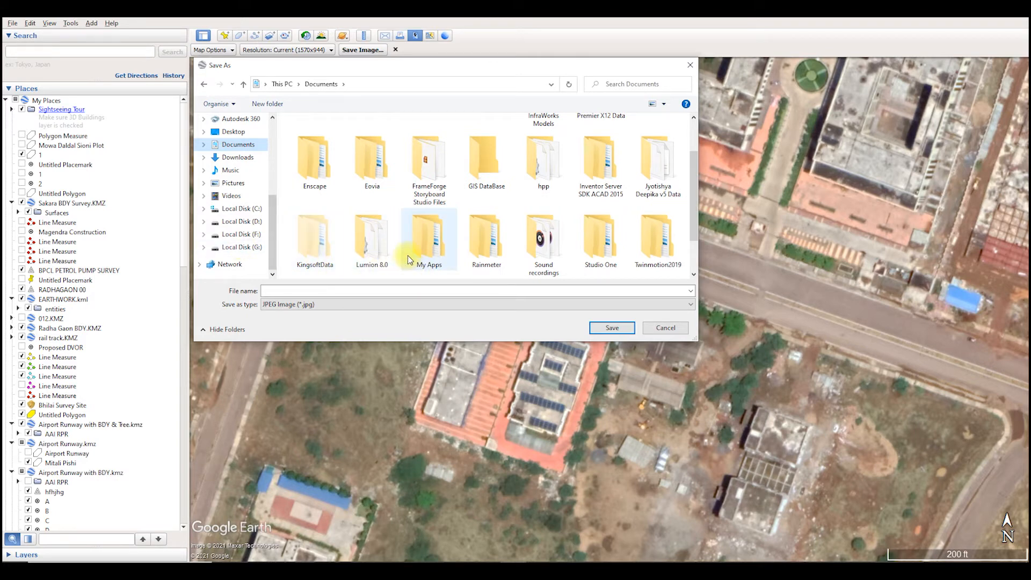
scroll(407, 255, "down", 1)
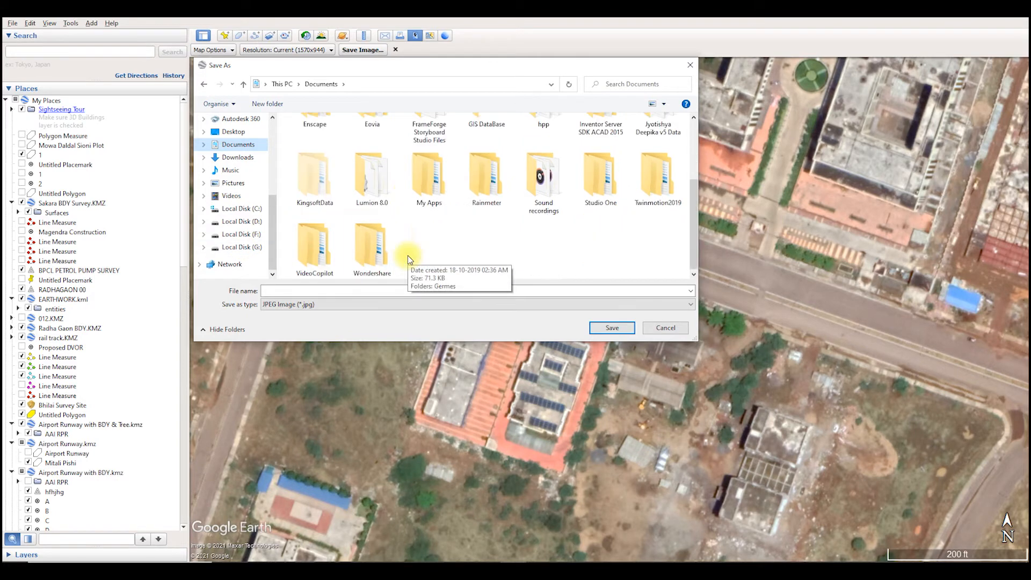
Create a folder named Demo in Documents and save the map image inside it as Demo
right_click(449, 243)
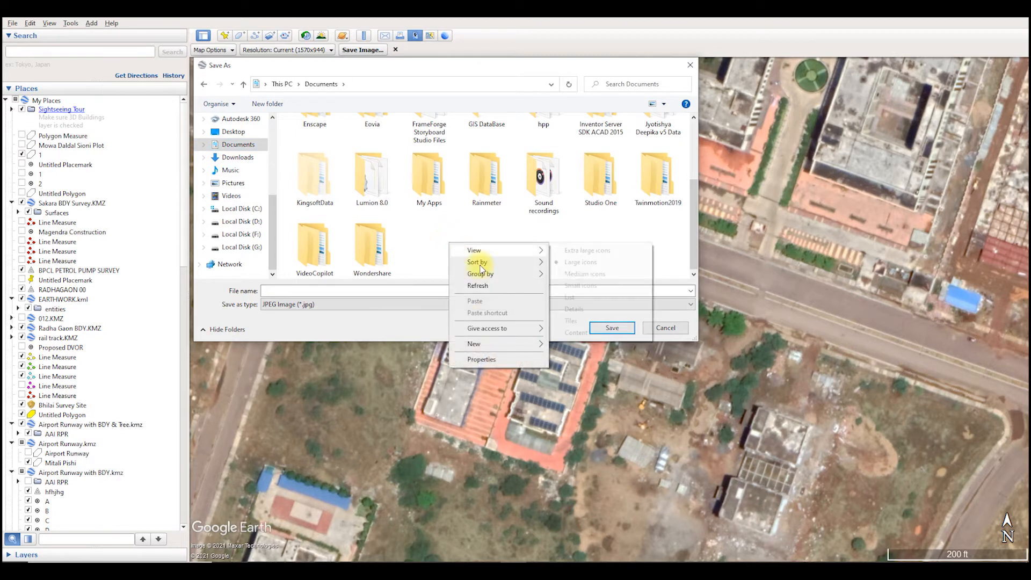
mouse_move(484, 346)
left_click(581, 350)
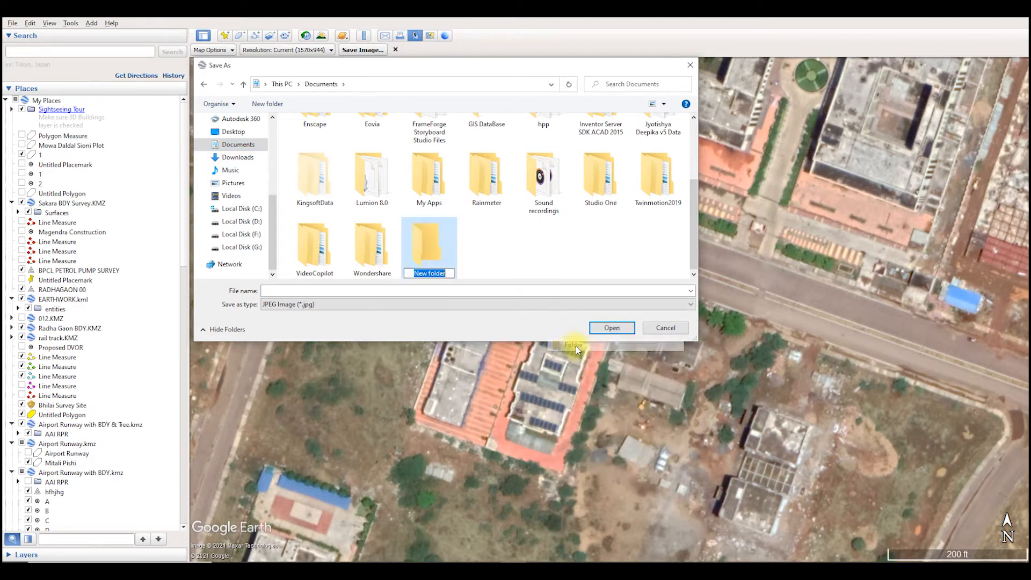
type("Demo")
key("Return")
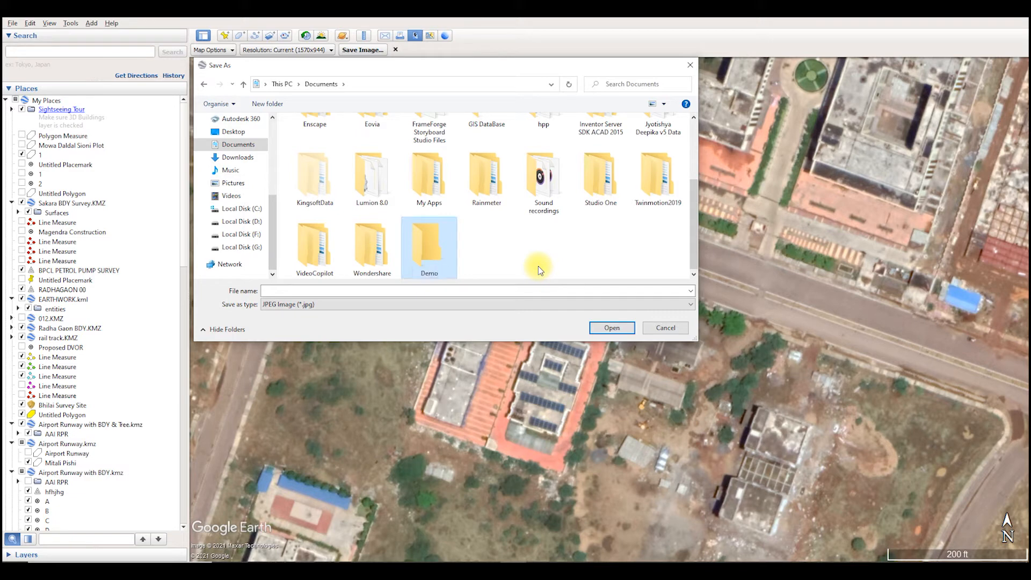
key("Return")
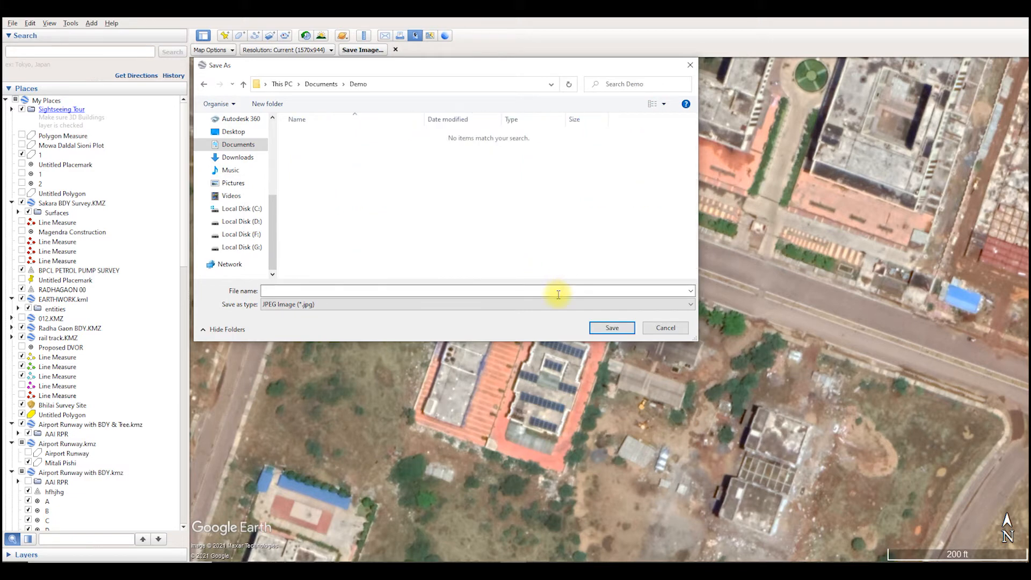
type("Demo")
key("Return")
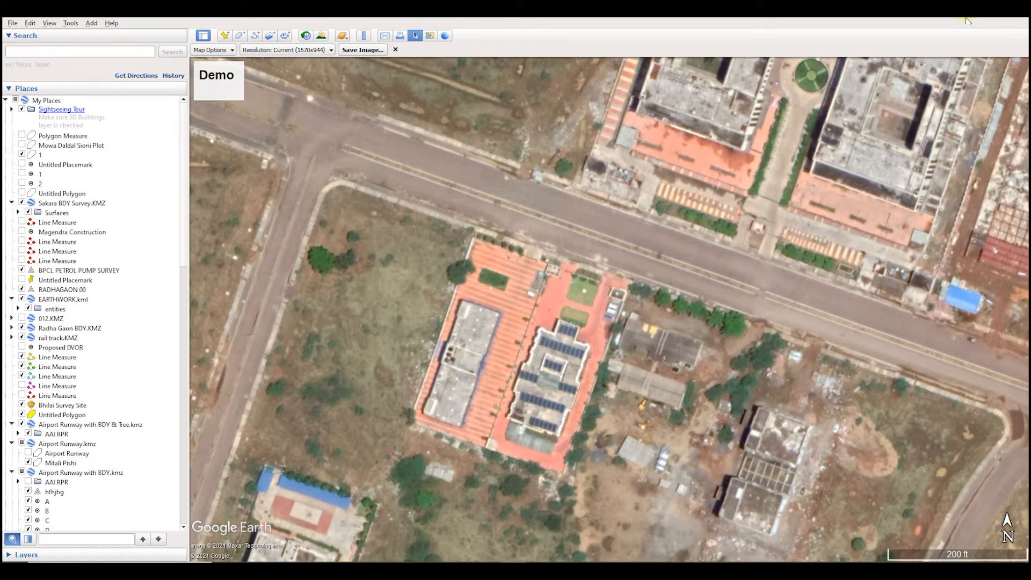
Switch to AutoCAD and start attaching a raster image reference to the empty drawing
left_click(966, 21)
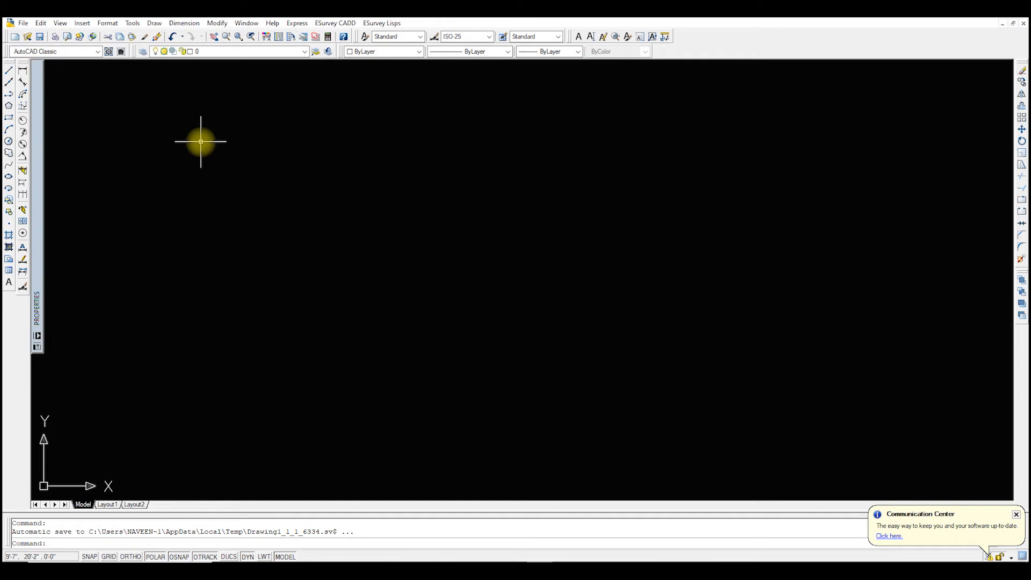
left_click(108, 24)
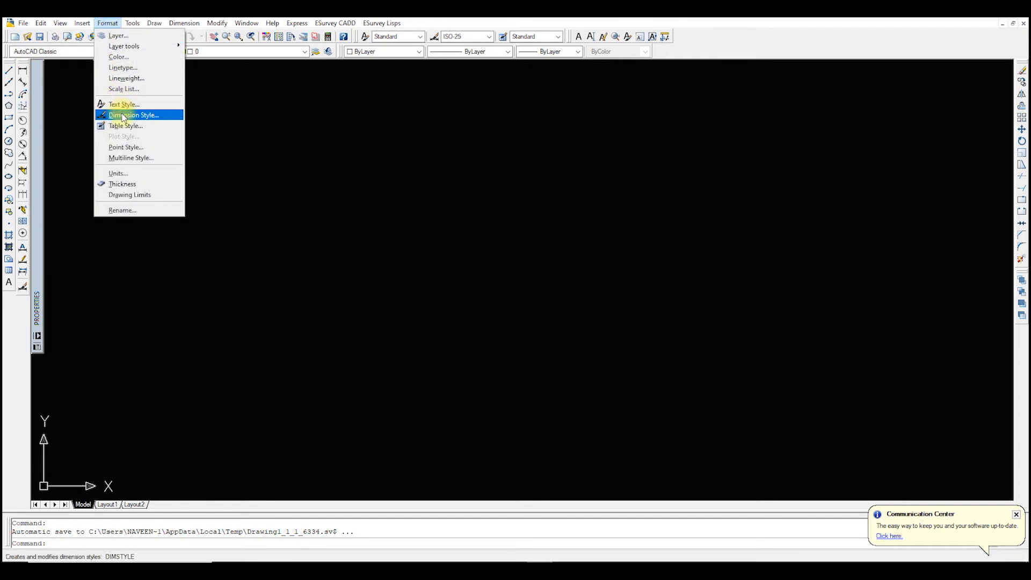
mouse_move(86, 24)
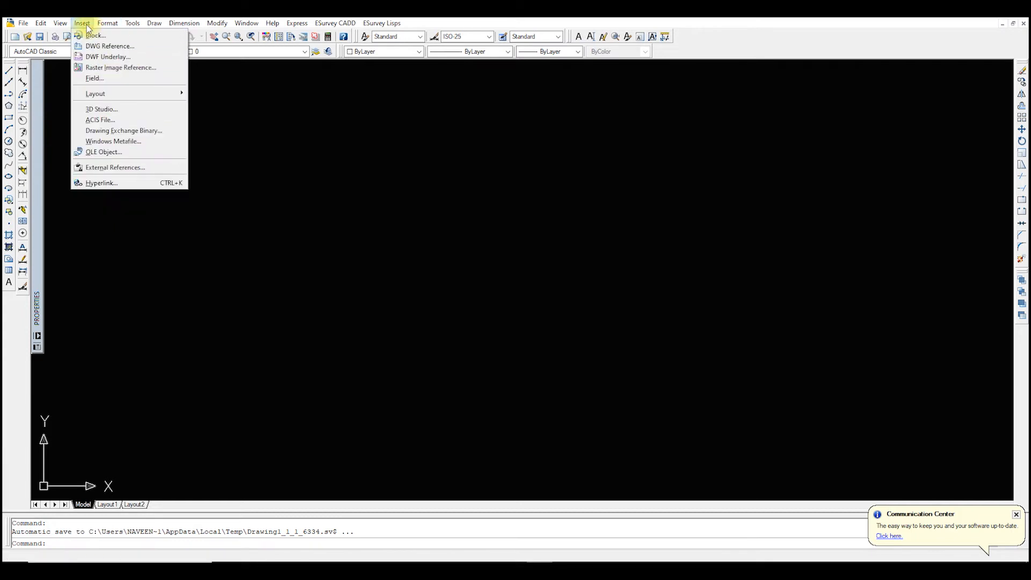
left_click(102, 69)
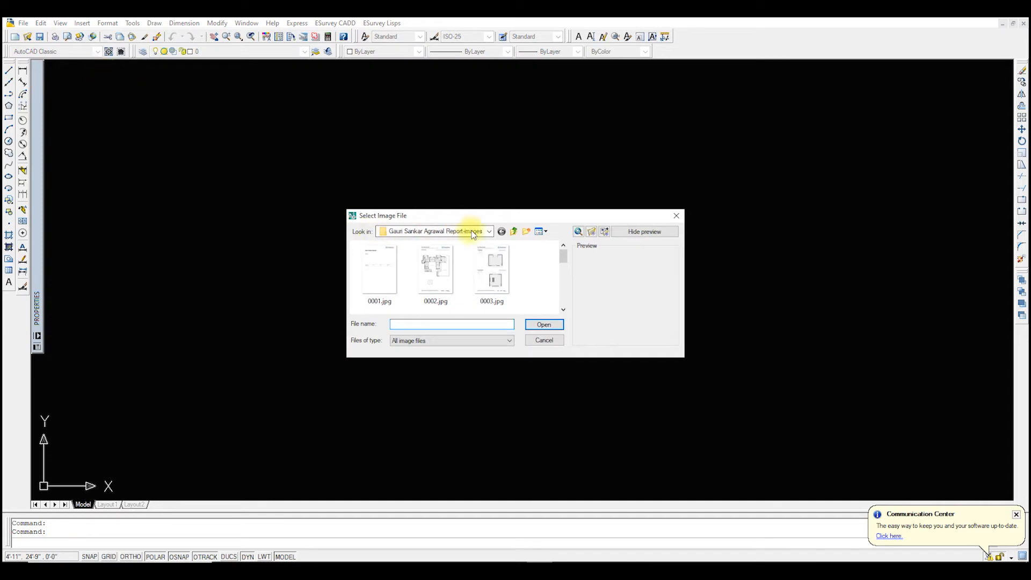
Choose Demo.jpg from the Demo folder in Documents as the image to attach
left_click(489, 231)
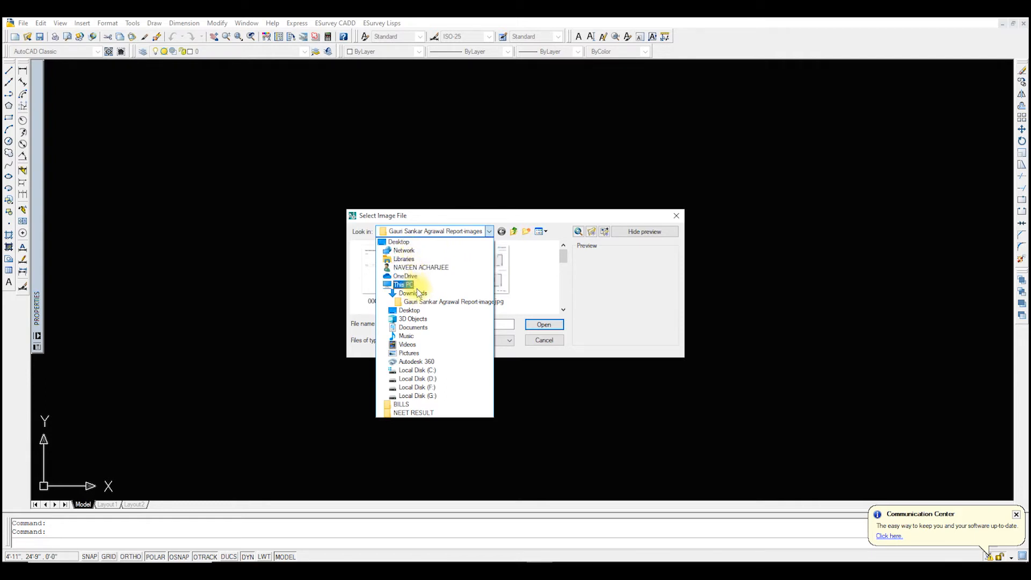
left_click(423, 329)
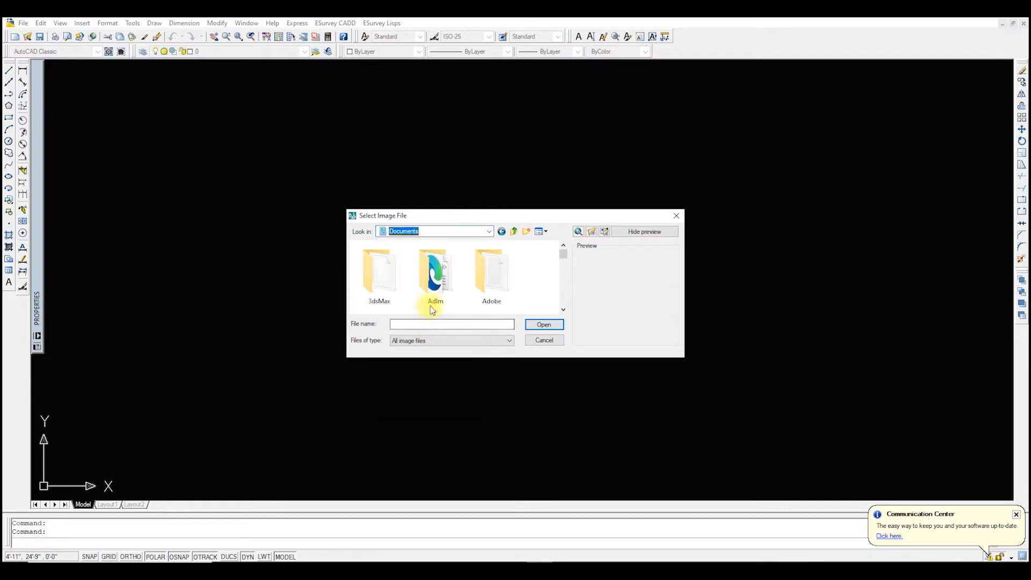
scroll(431, 290, "down", 1)
scroll(454, 299, "down", 3)
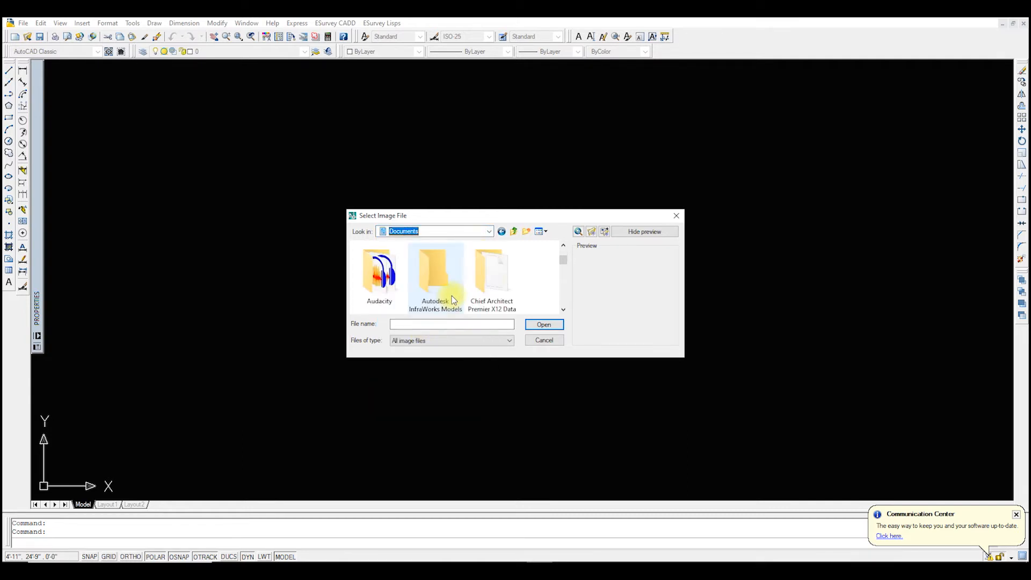
double_click(383, 285)
left_click(382, 281)
left_click(549, 325)
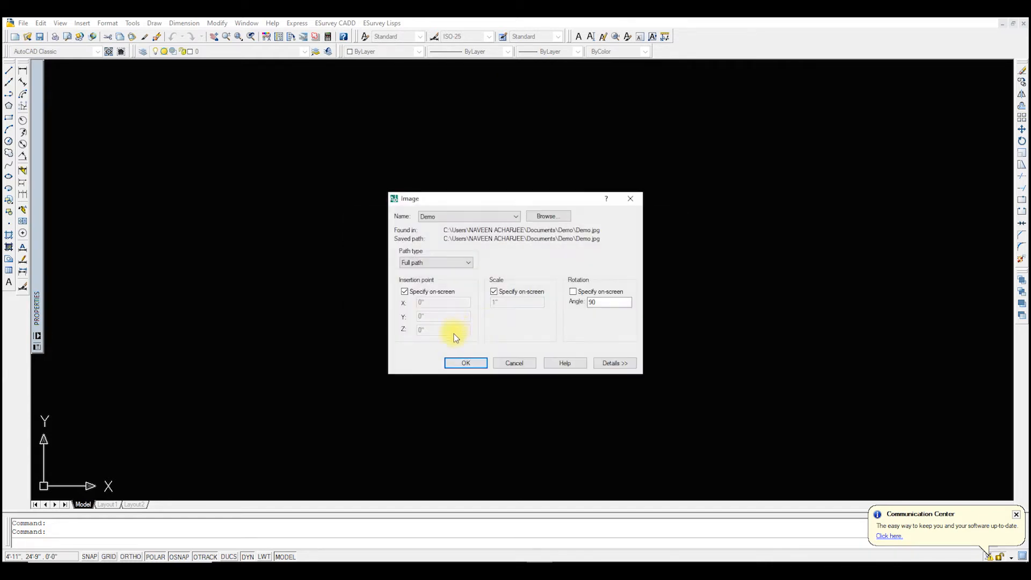
Accept the image settings and place the Demo image at a picked insertion point with the default scale factor of 1
left_click(466, 364)
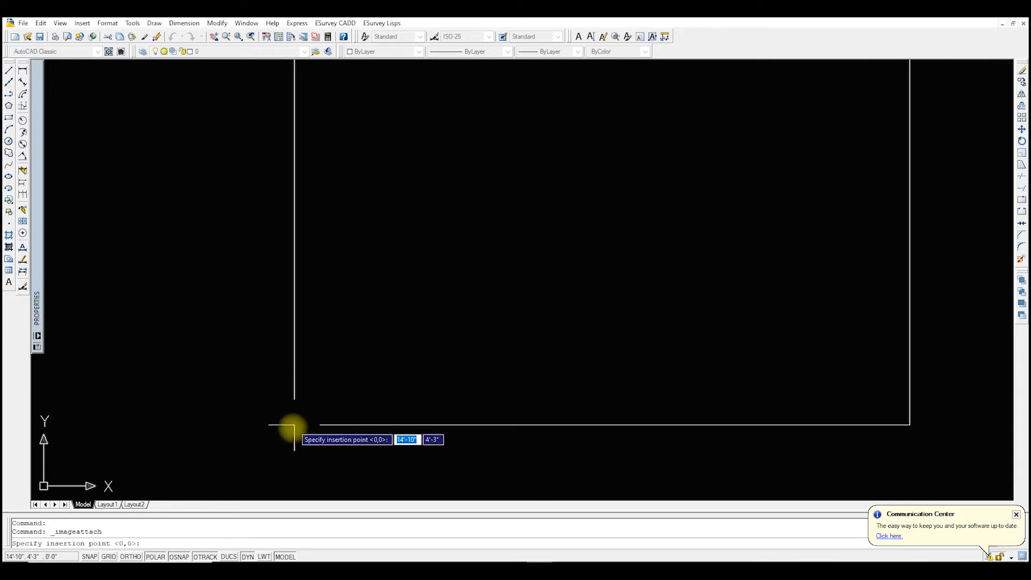
scroll(285, 435, "down", 5)
left_click(564, 304)
key("Return")
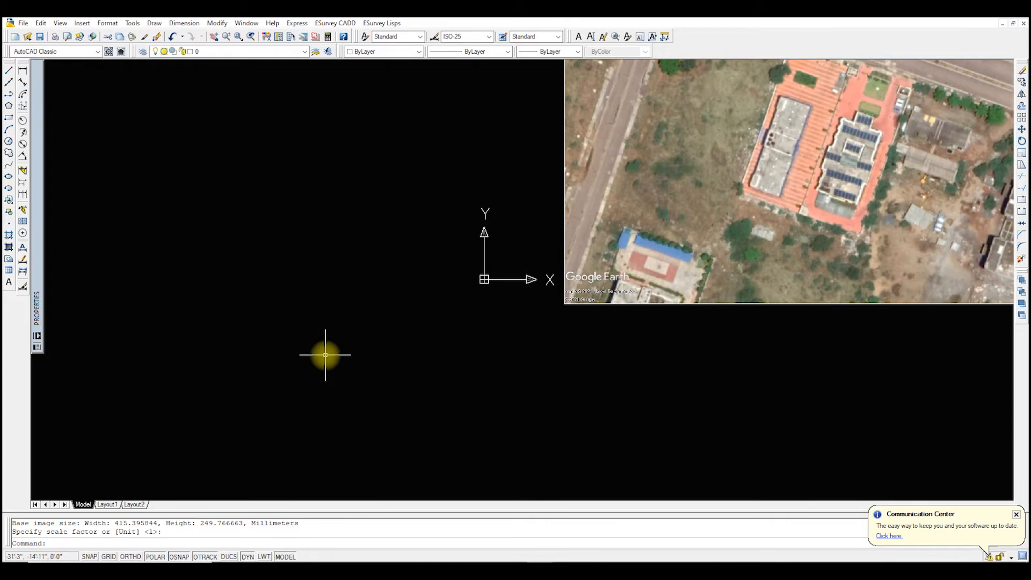
Zoom out to view the whole attached image, and examine its scale bar and north arrow up close
type("z")
key("Return")
key("Return")
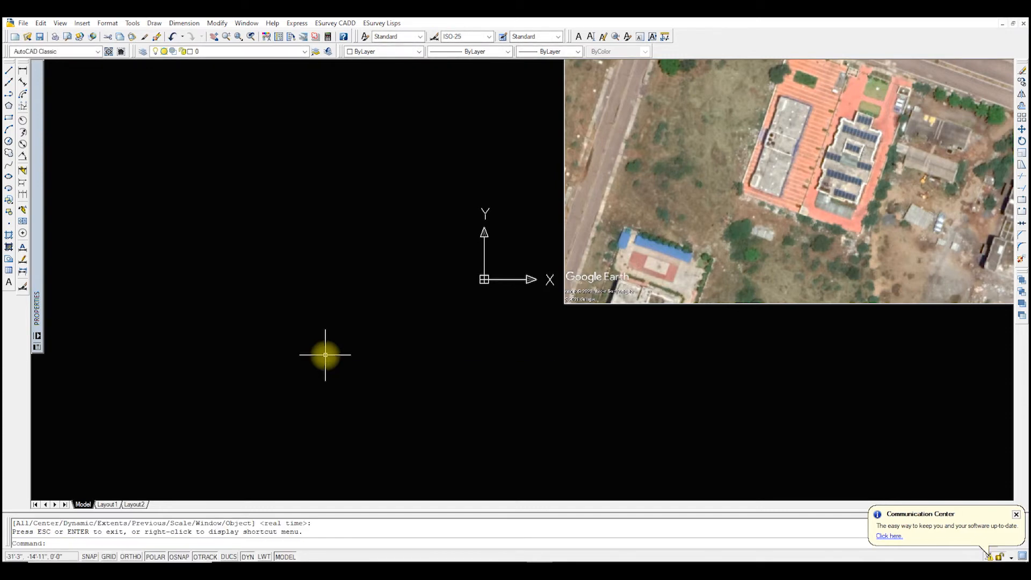
left_click(238, 37)
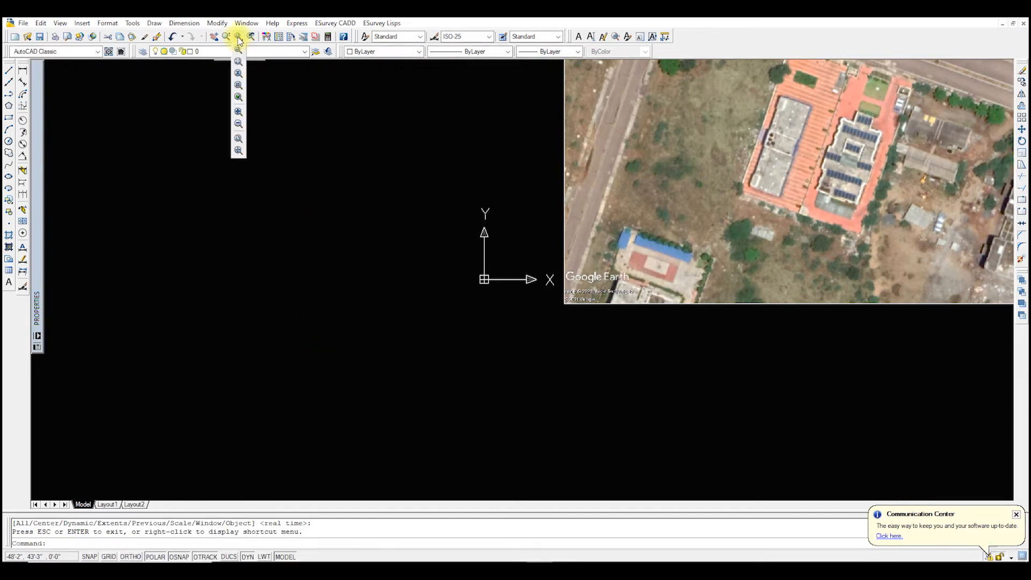
left_click(239, 126)
scroll(260, 241, "down", 4)
scroll(498, 178, "up", 3)
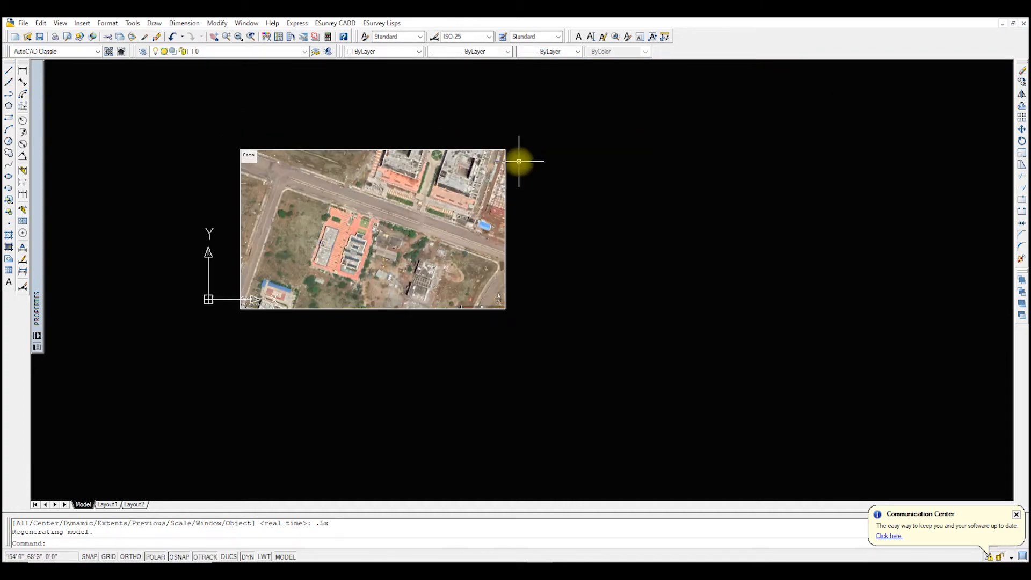
scroll(272, 189, "up", 4)
scroll(298, 204, "down", 3)
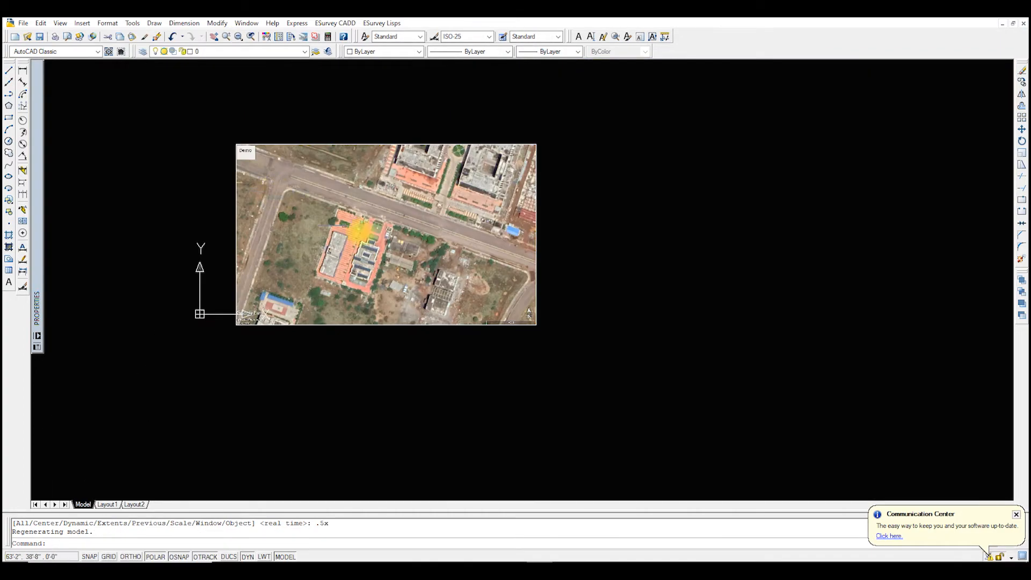
scroll(502, 329, "up", 2)
scroll(437, 315, "up", 3)
scroll(593, 424, "up", 4)
scroll(465, 348, "up", 2)
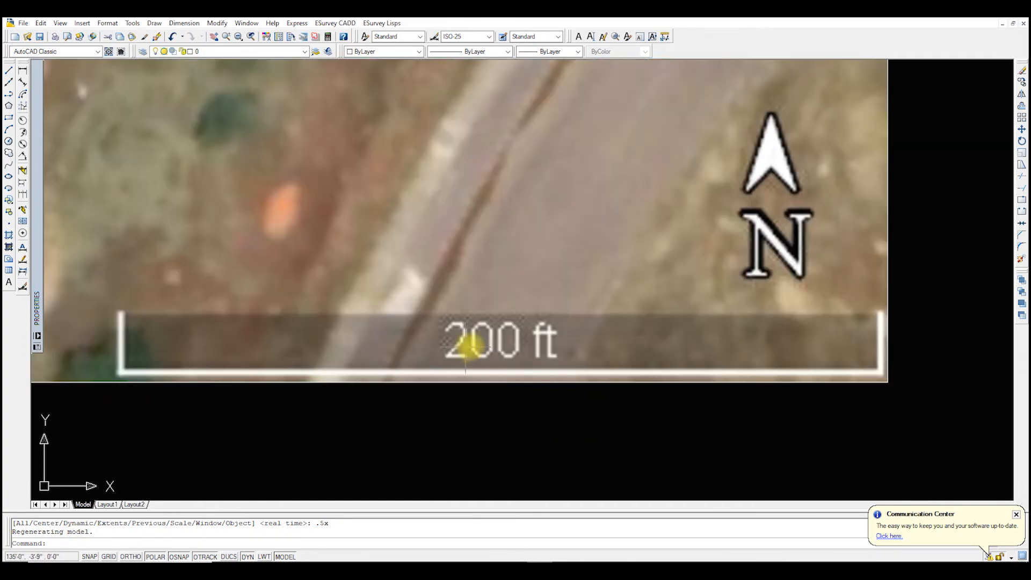
scroll(483, 355, "down", 5)
scroll(563, 376, "down", 3)
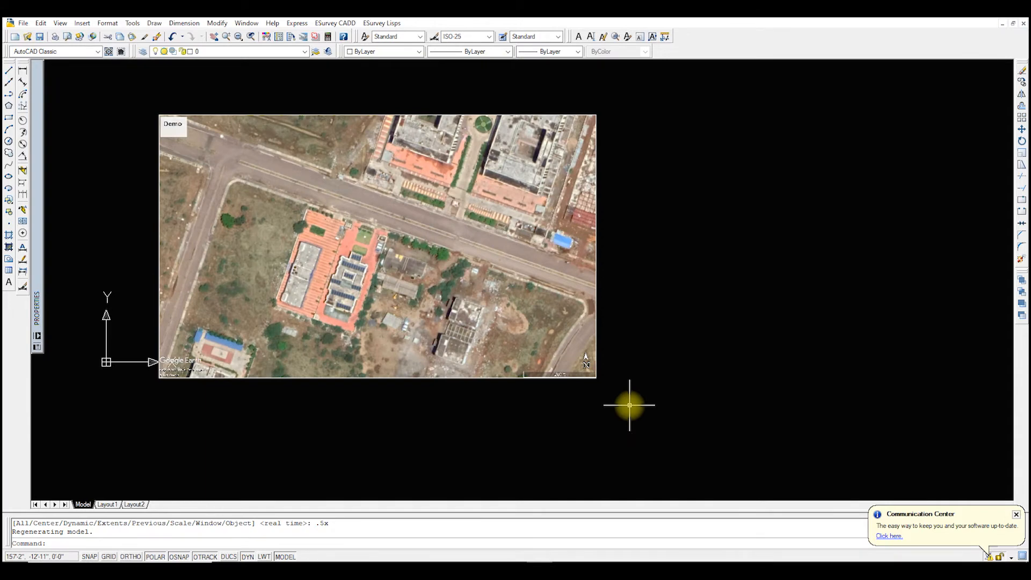
Add a linear dimension between the ends of the image's 200 ft scale bar, placing it below the image, and compare its text with the bar
scroll(561, 380, "up", 8)
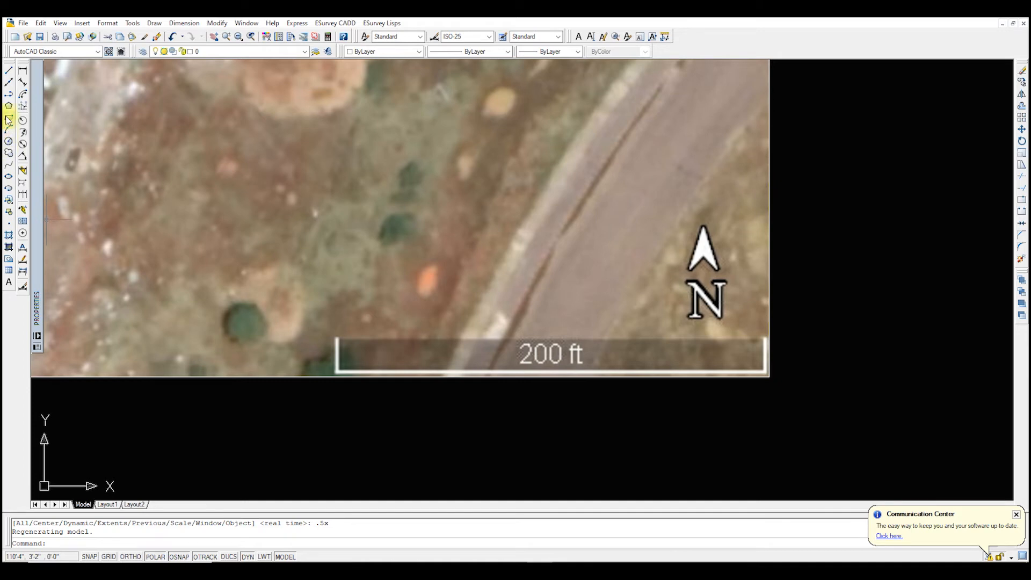
left_click(24, 74)
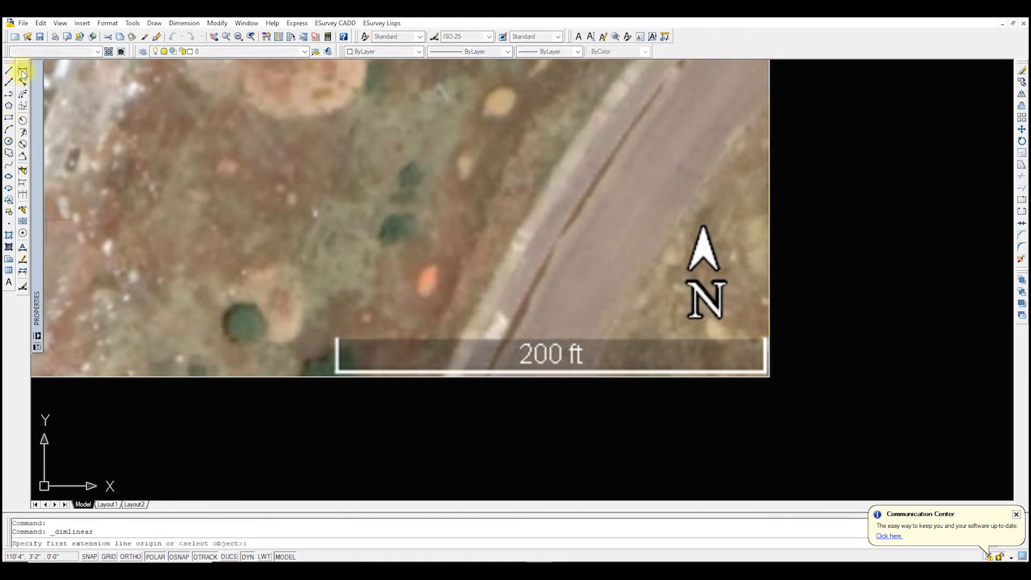
scroll(322, 365, "up", 6)
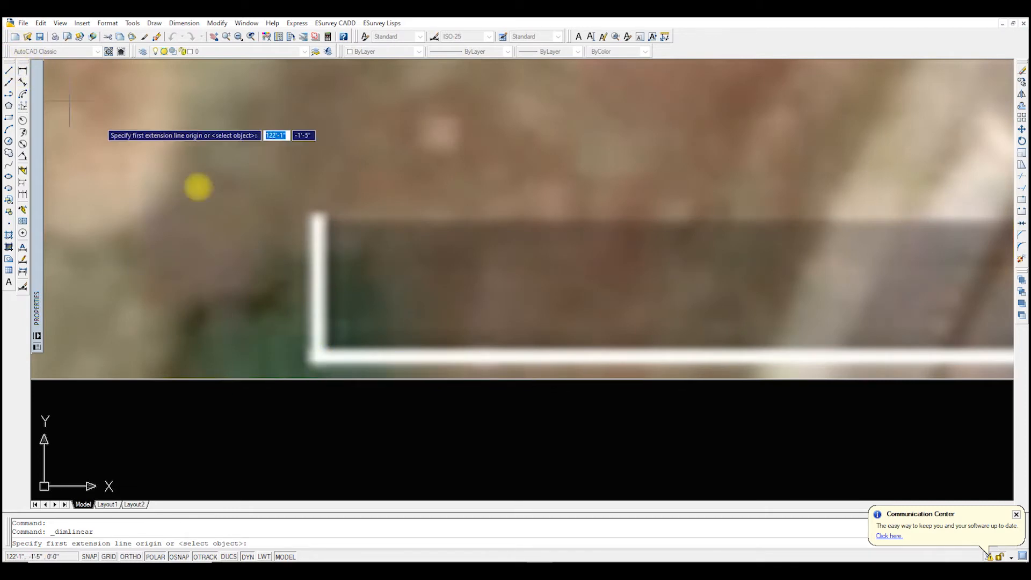
left_click(321, 358)
scroll(189, 369, "down", 4)
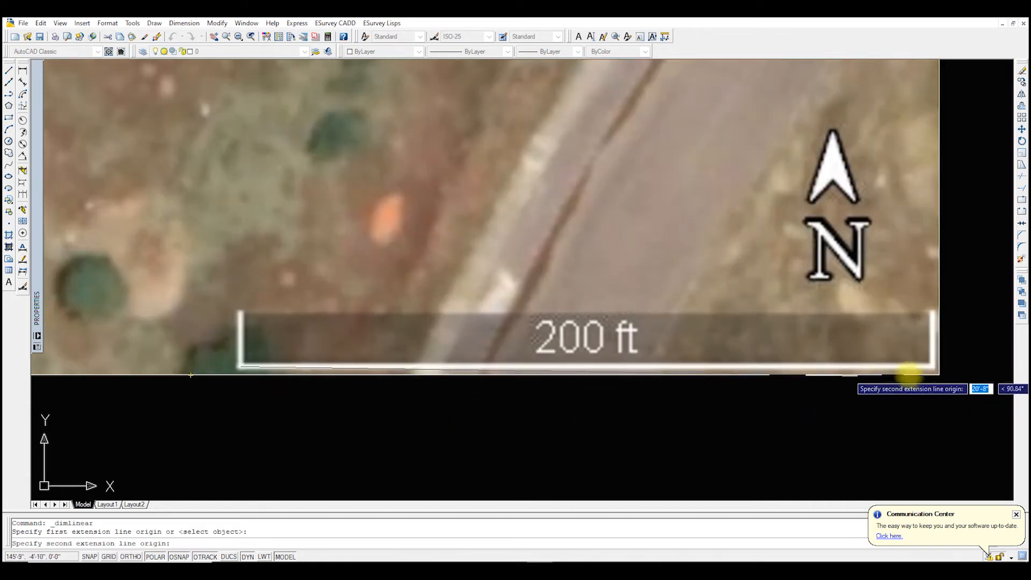
scroll(909, 373, "up", 4)
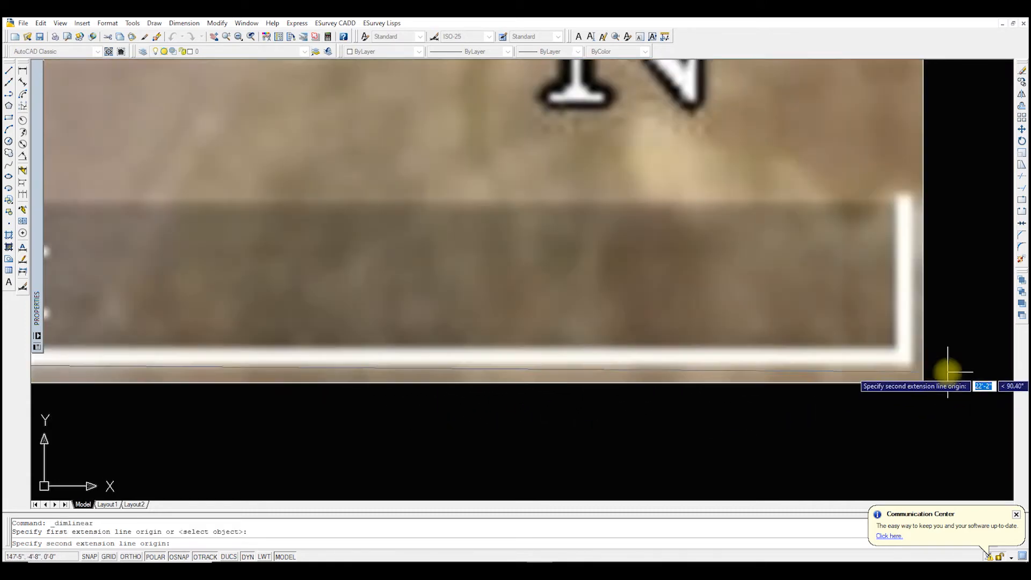
left_click(904, 357)
scroll(903, 350, "down", 3)
left_click(859, 421)
scroll(701, 428, "up", 5)
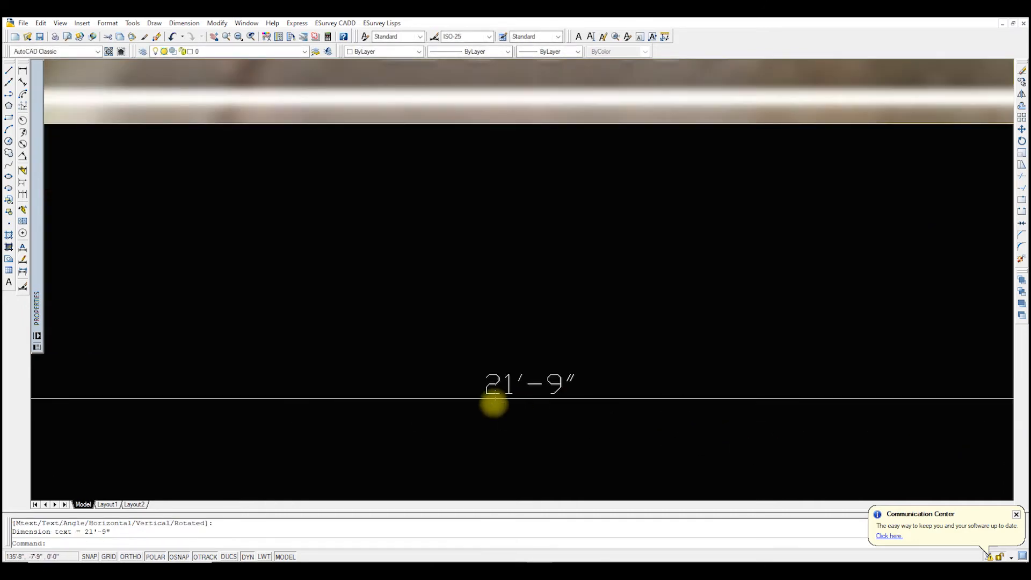
scroll(490, 405, "down", 1)
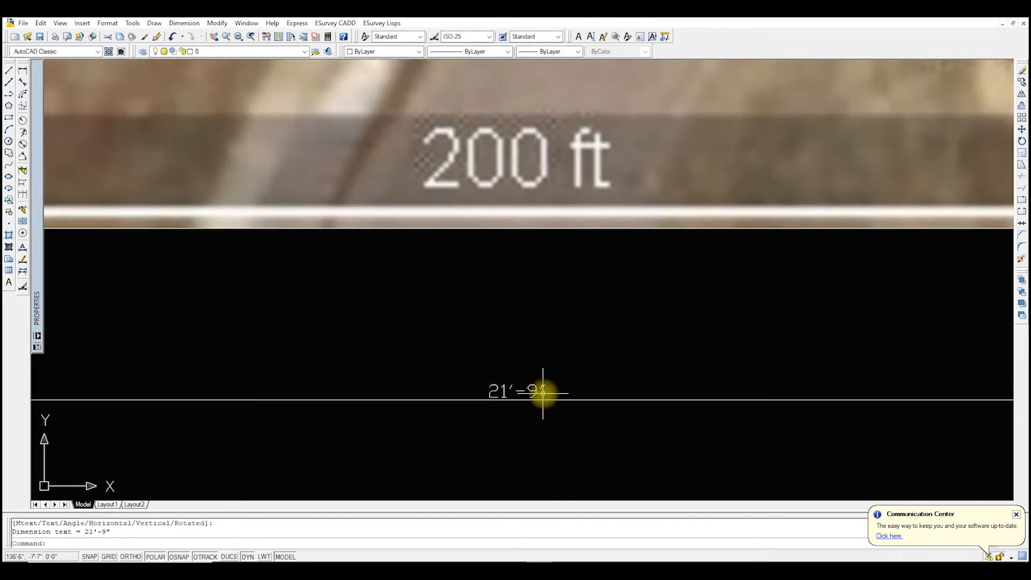
scroll(544, 393, "down", 3)
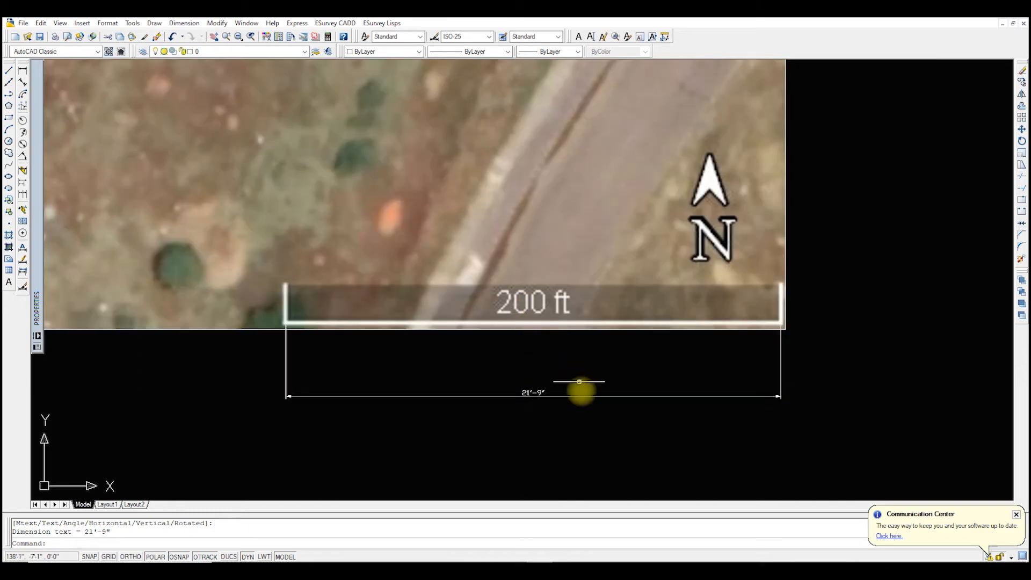
Delete the linear dimension below the 200 ft scale bar
left_click(586, 437)
left_click(487, 363)
key("Delete")
Select the whole attached Demo image and scale it from a base point at the west end of its 200 ft scale bar
scroll(521, 390, "down", 5)
scroll(709, 403, "down", 2)
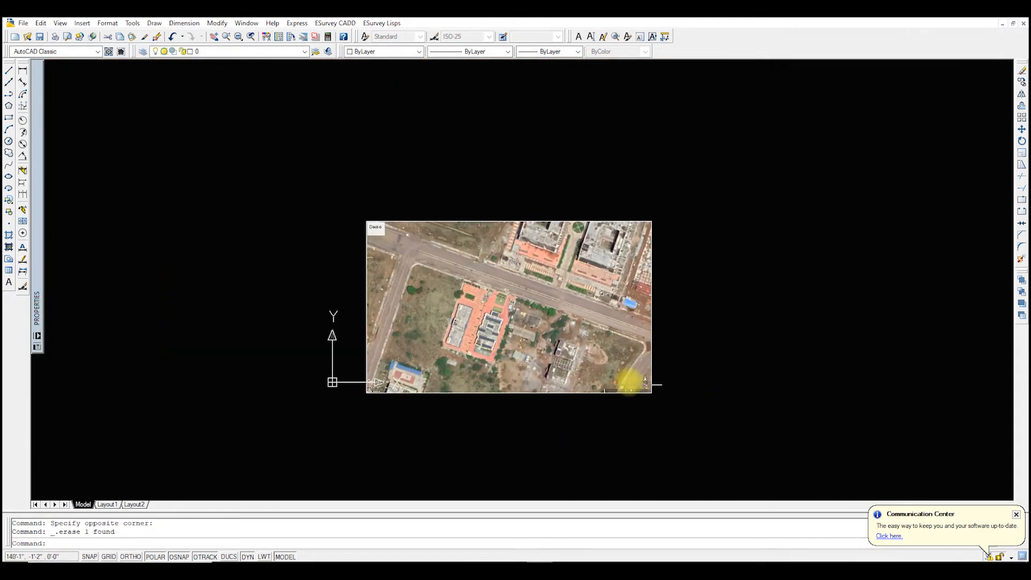
scroll(616, 373, "up", 3)
scroll(676, 385, "down", 3)
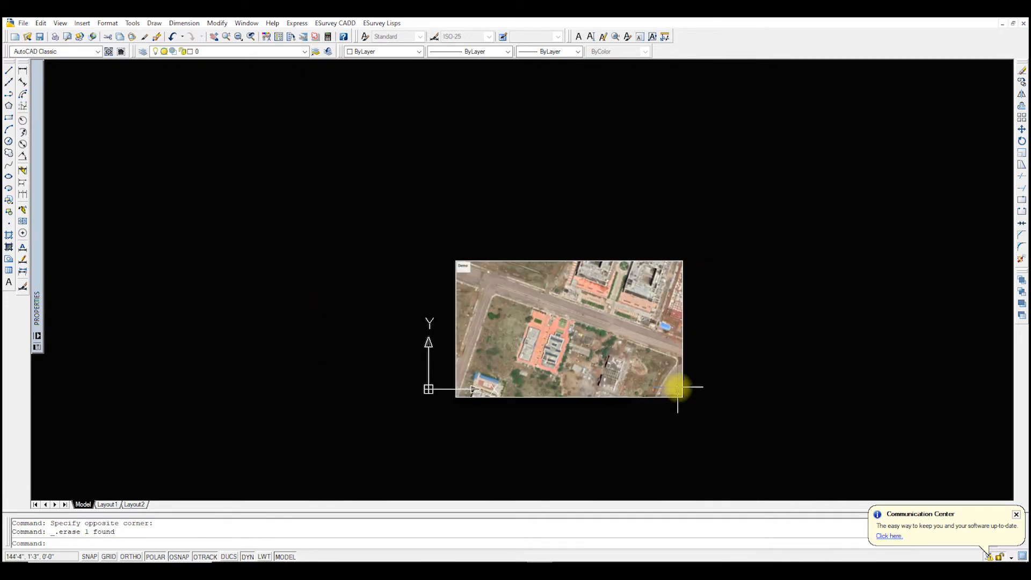
left_click(712, 418)
left_click(403, 231)
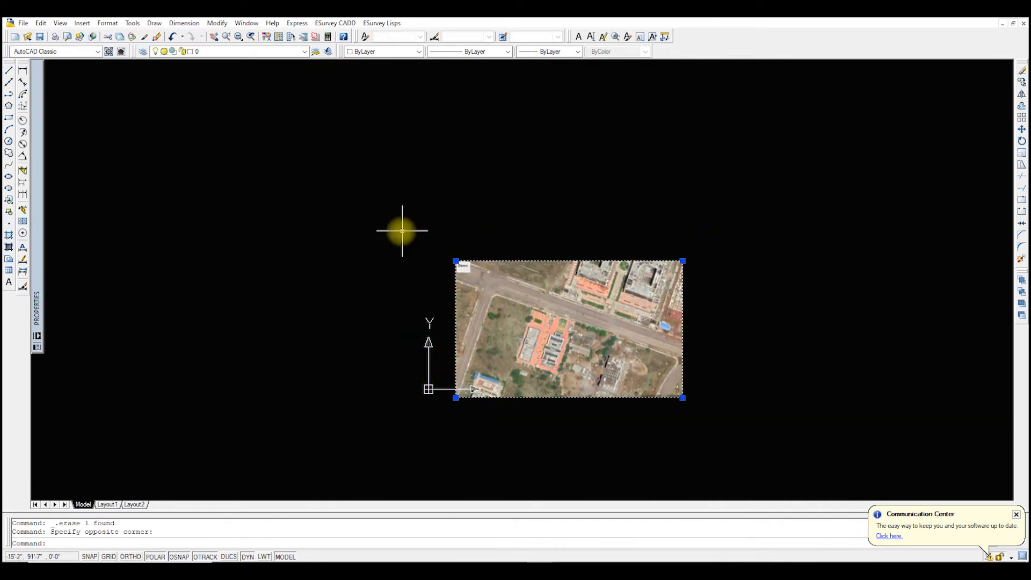
scroll(691, 408, "up", 5)
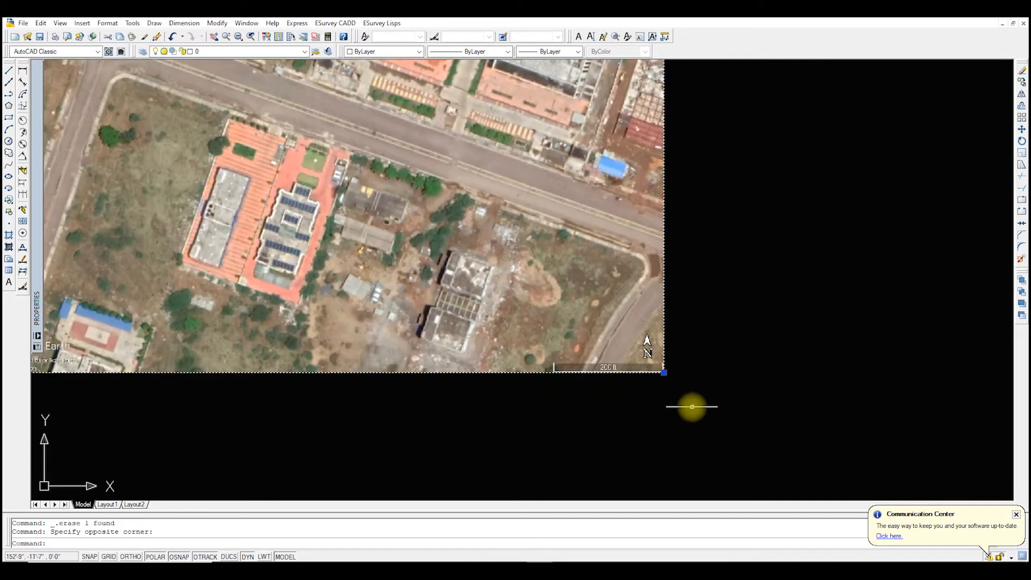
scroll(627, 362, "up", 3)
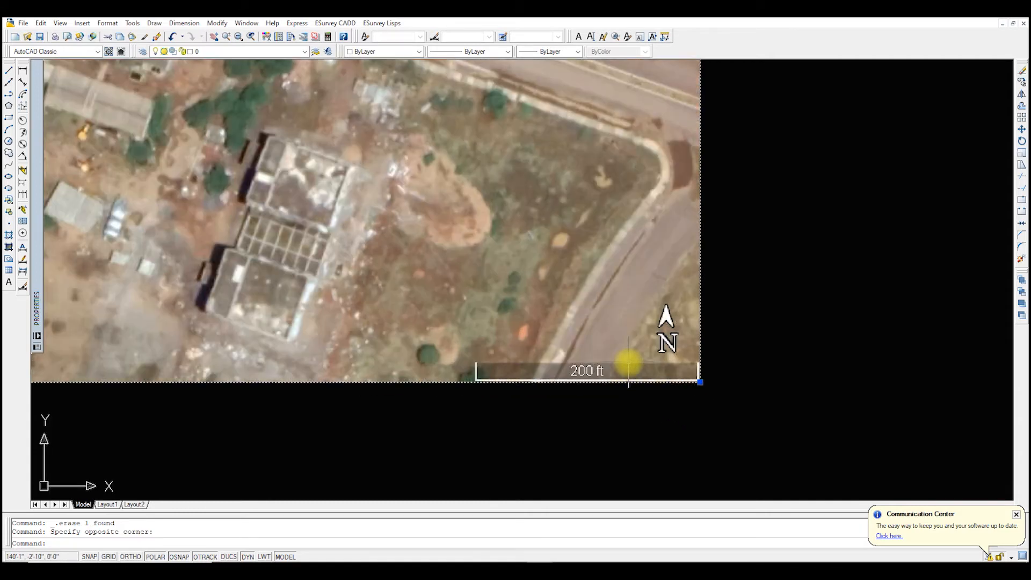
right_click(578, 349)
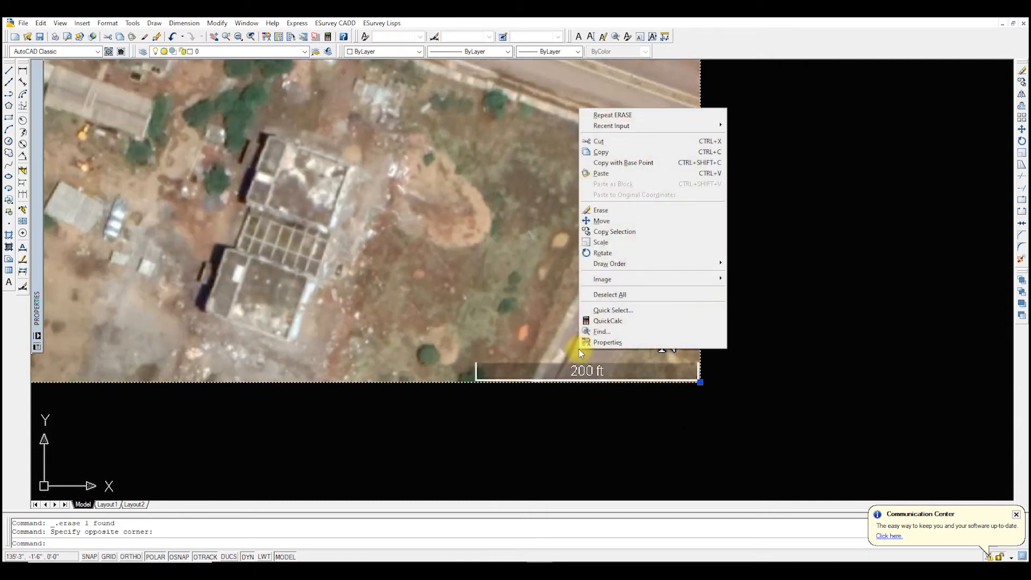
left_click(597, 243)
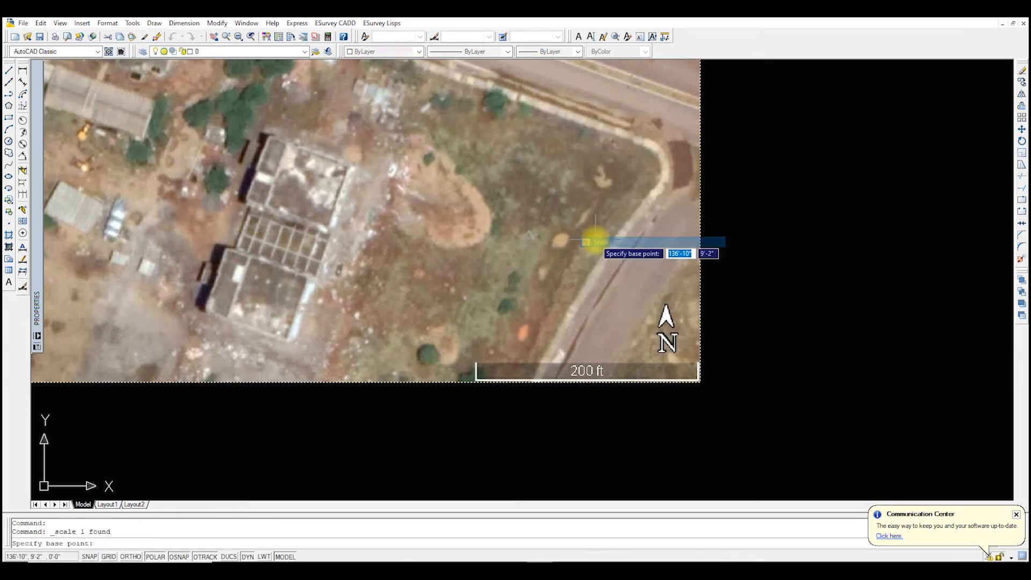
scroll(478, 376, "up", 6)
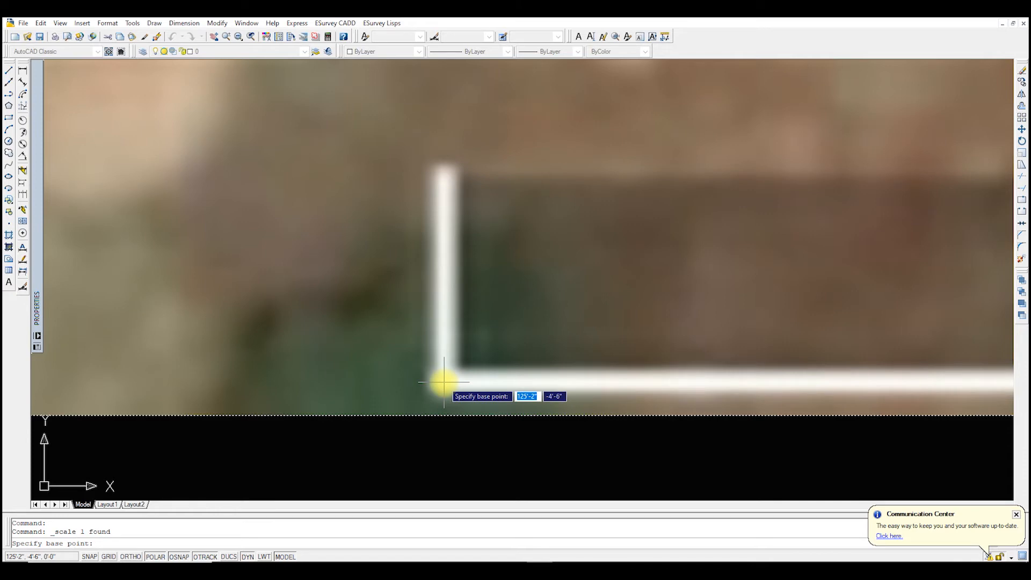
left_click(444, 382)
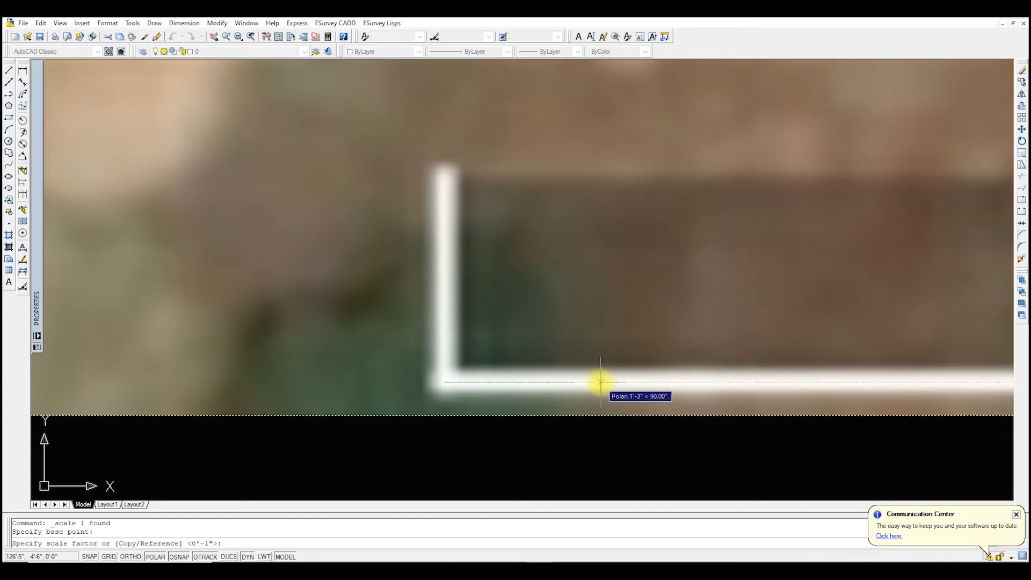
Choose the Reference scaling option and define the reference length by the west and east ends of the 200 ft scale bar
type("r")
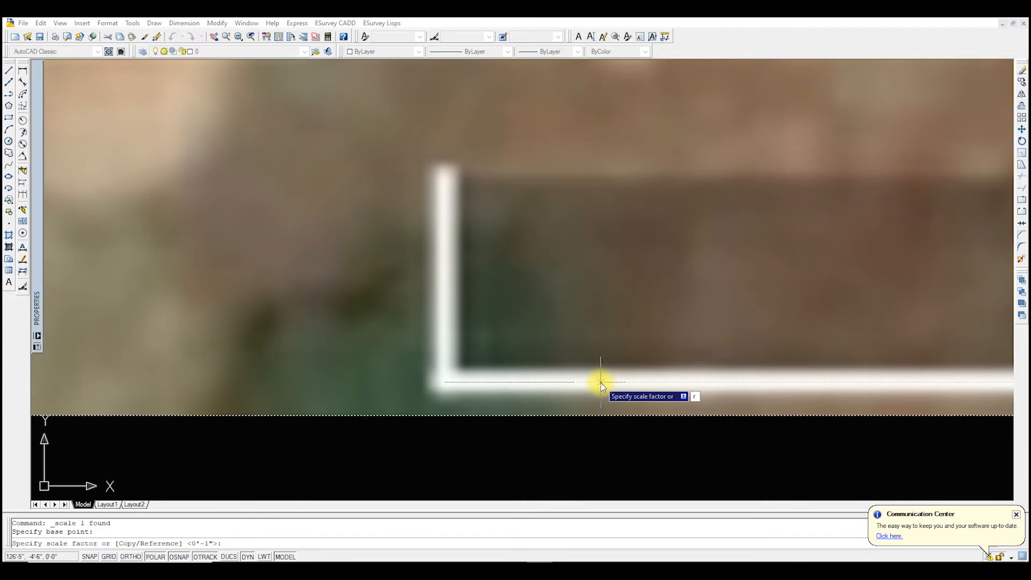
key("Return")
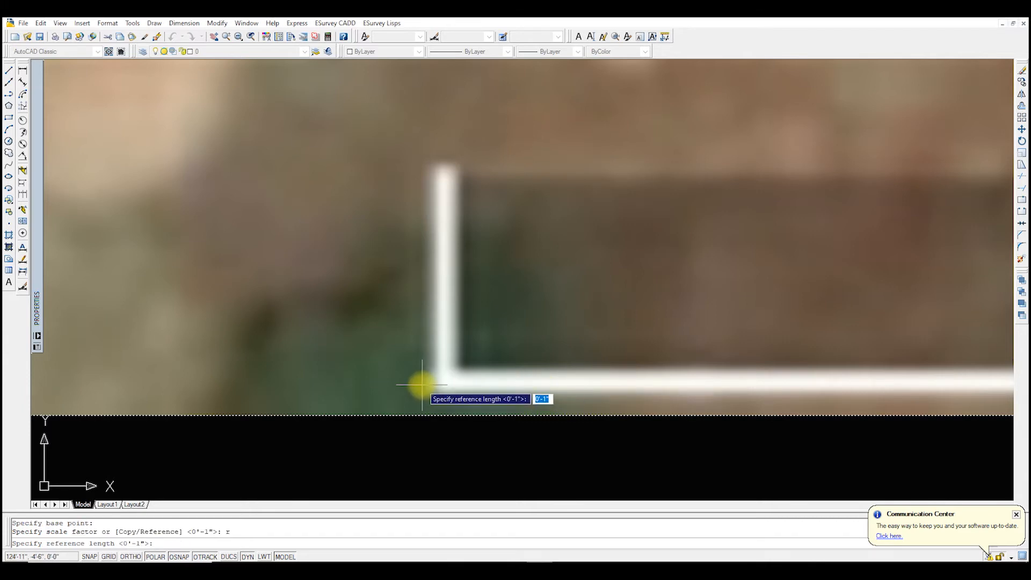
scroll(422, 385, "down", 5)
scroll(451, 386, "up", 5)
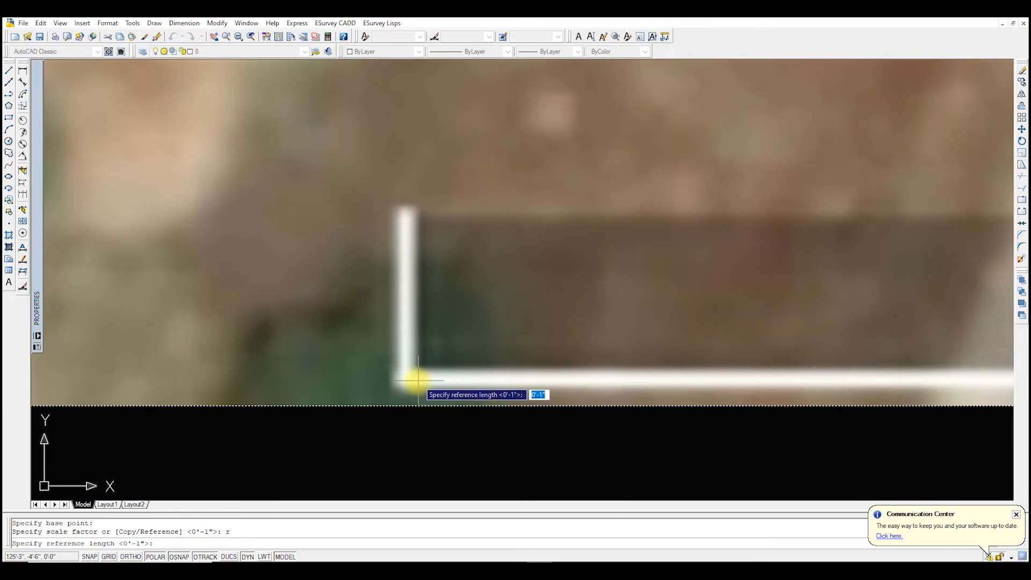
scroll(405, 380, "up", 3)
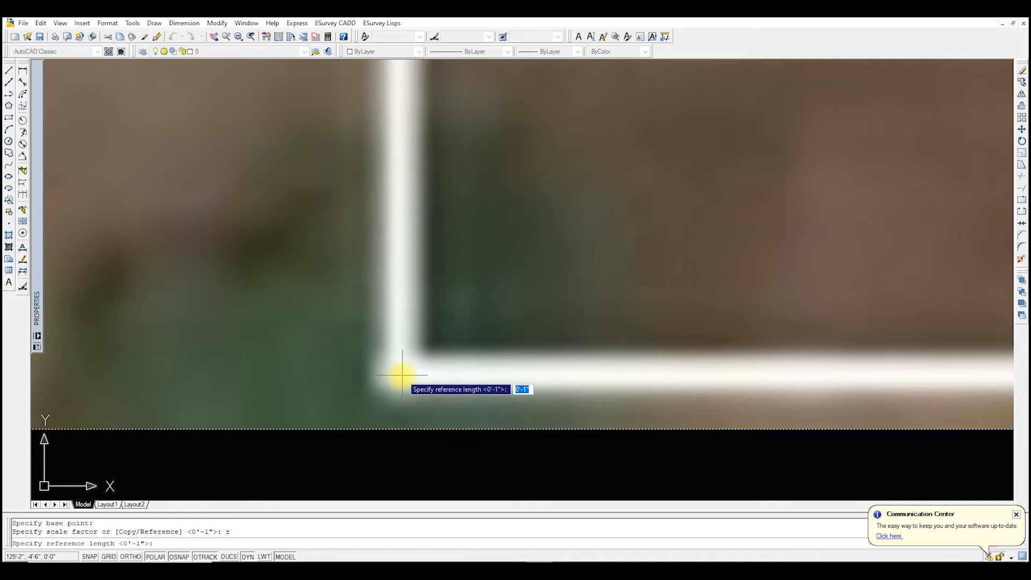
left_click(401, 375)
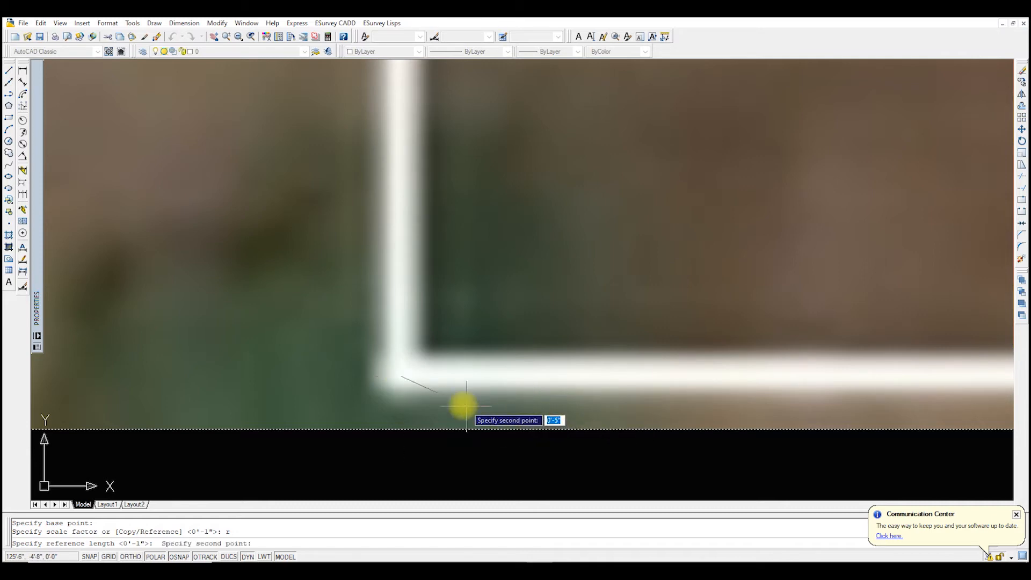
scroll(329, 369, "down", 8)
scroll(501, 385, "up", 5)
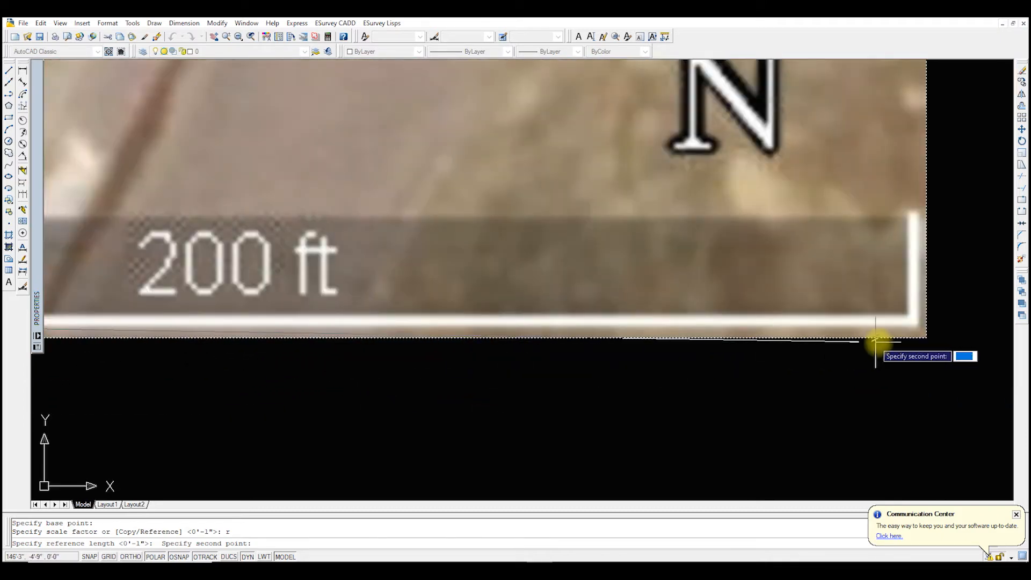
scroll(907, 330, "up", 4)
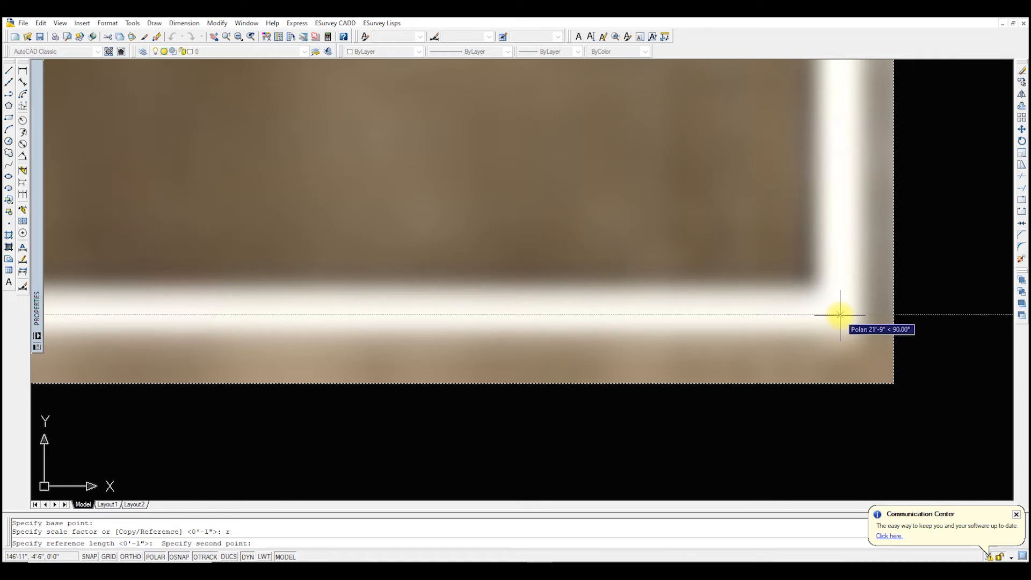
left_click(841, 316)
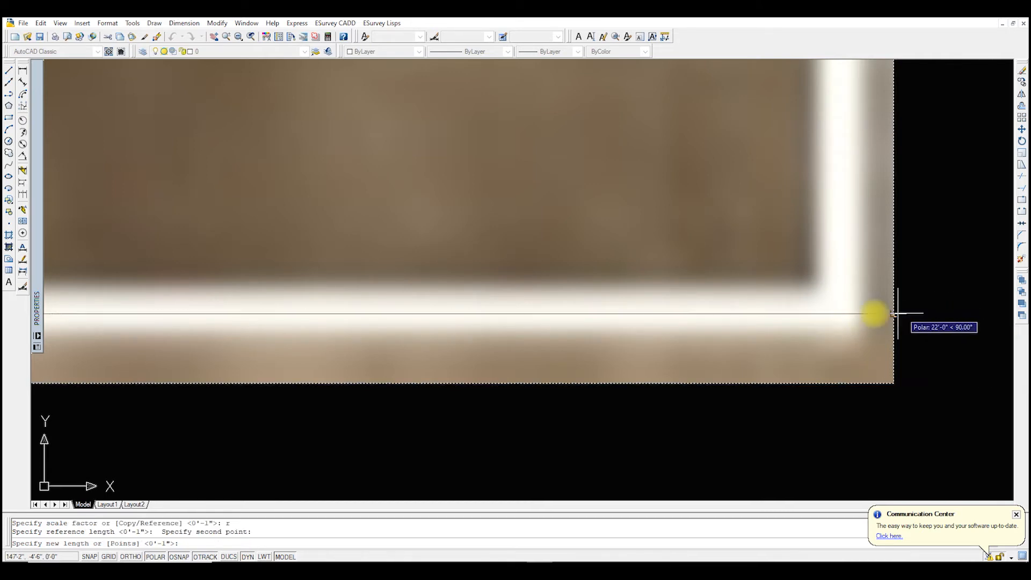
Set the new length for the scale bar reference to 200' and finish scaling the image
scroll(502, 317, "down", 3)
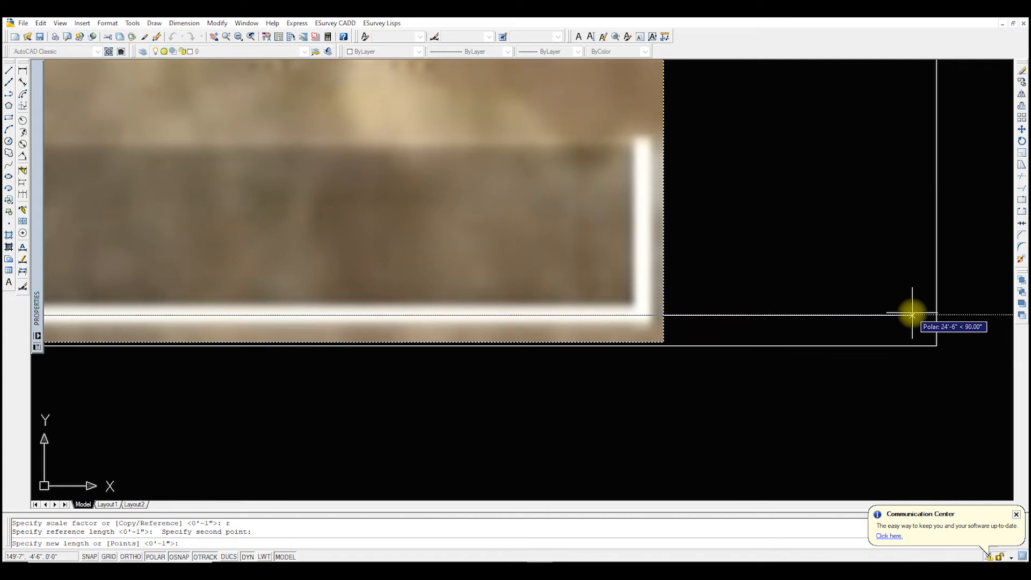
type("1")
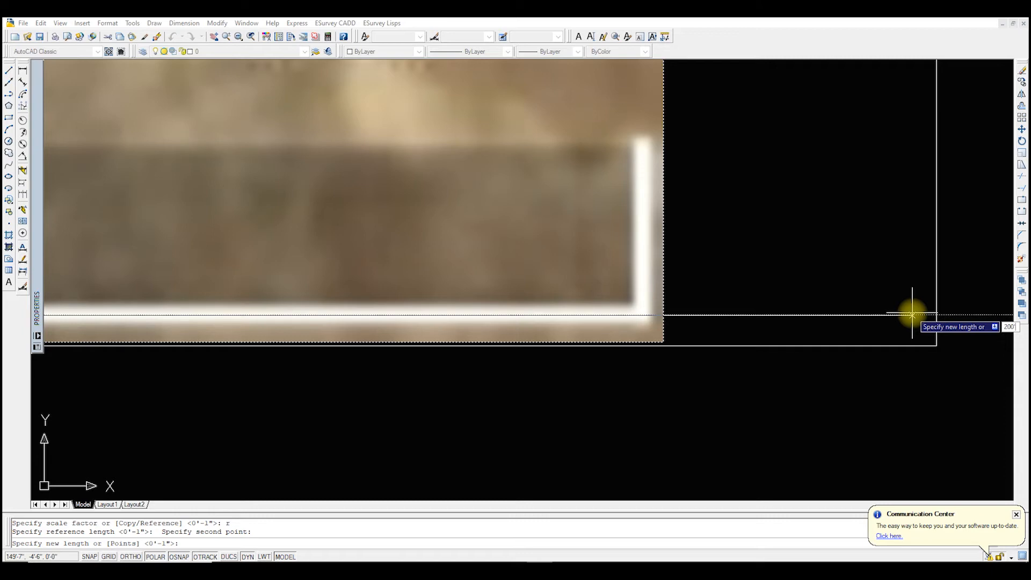
key("Return")
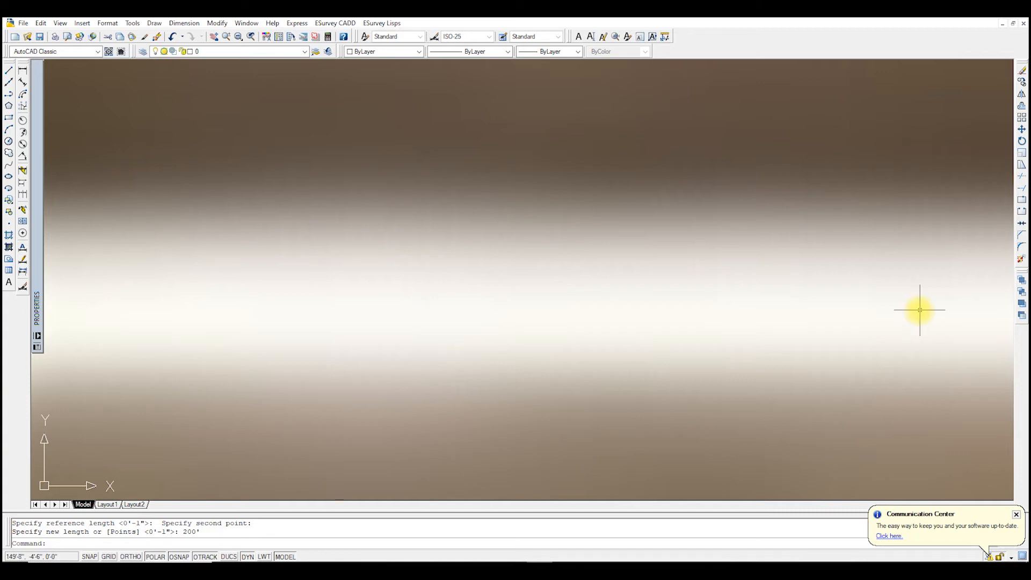
Add a linear dimension between the ends of the scaled image's 200 ft scale bar, placed just below the image, to check the scale
scroll(700, 322, "down", 5)
scroll(714, 295, "up", 2)
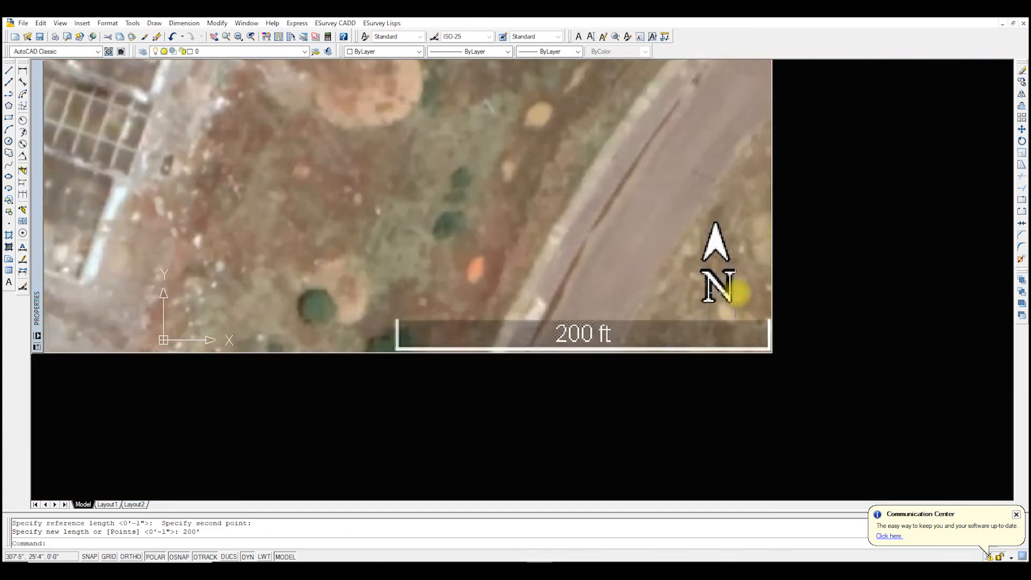
scroll(738, 294, "up", 1)
scroll(385, 376, "up", 1)
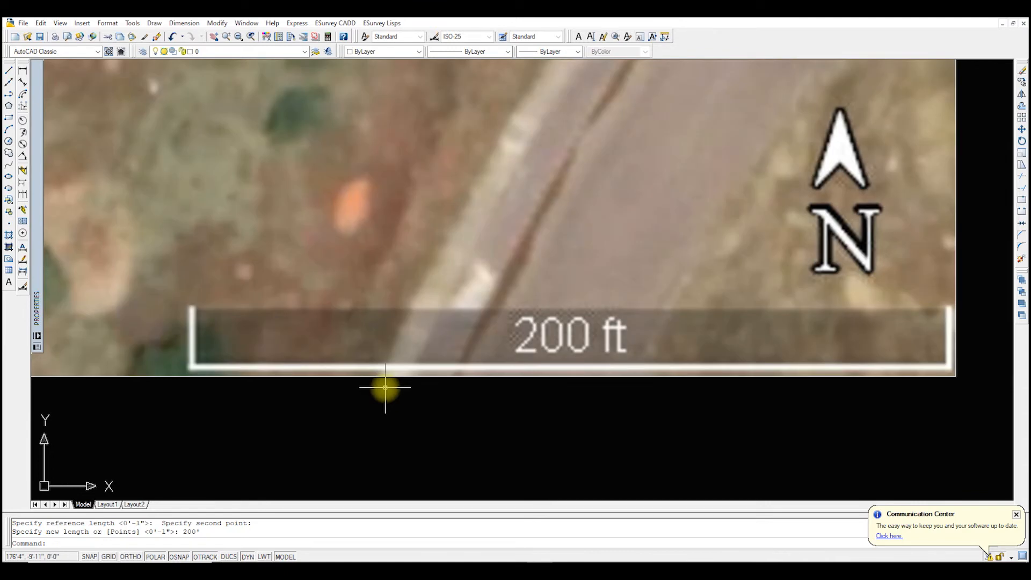
left_click(22, 74)
scroll(193, 368, "up", 3)
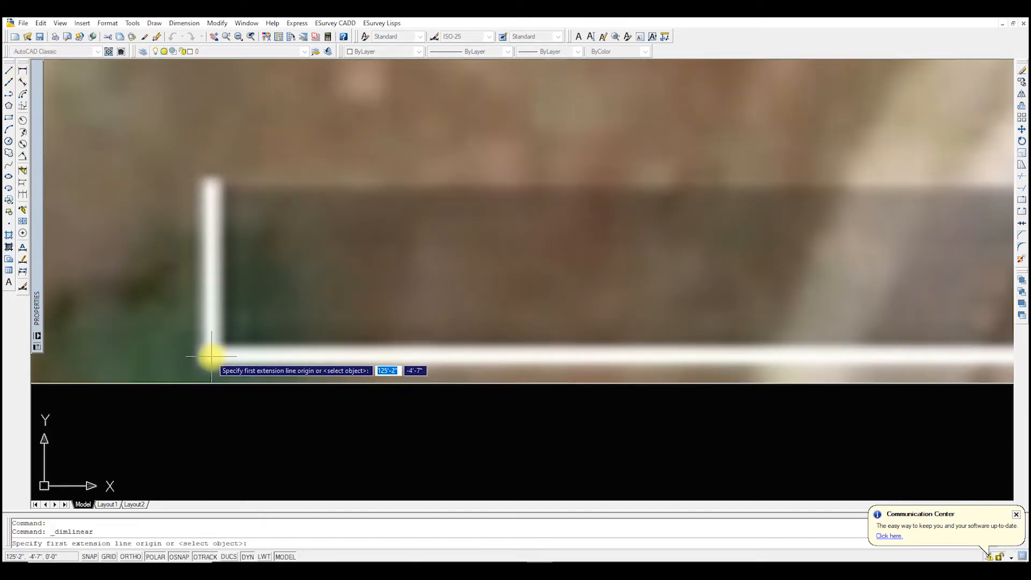
left_click(211, 356)
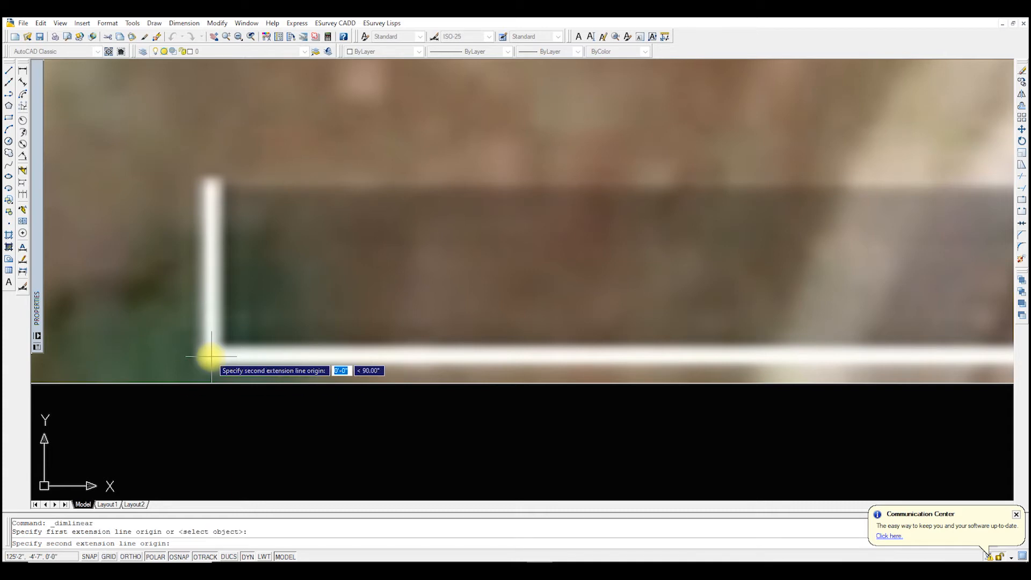
scroll(177, 369, "down", 3)
scroll(751, 380, "up", 3)
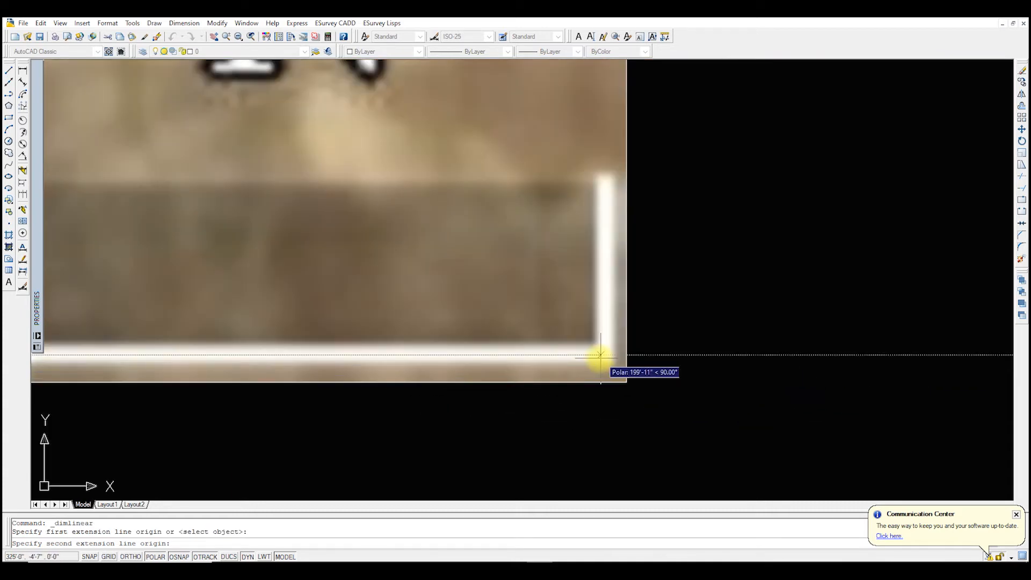
scroll(600, 357, "up", 1)
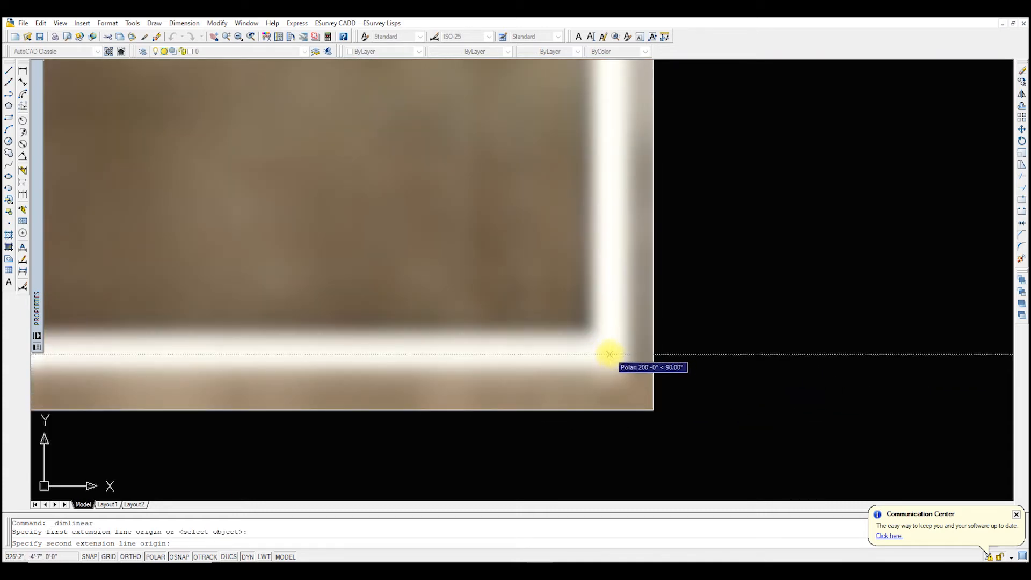
left_click(609, 353)
scroll(636, 337, "down", 3)
left_click(589, 369)
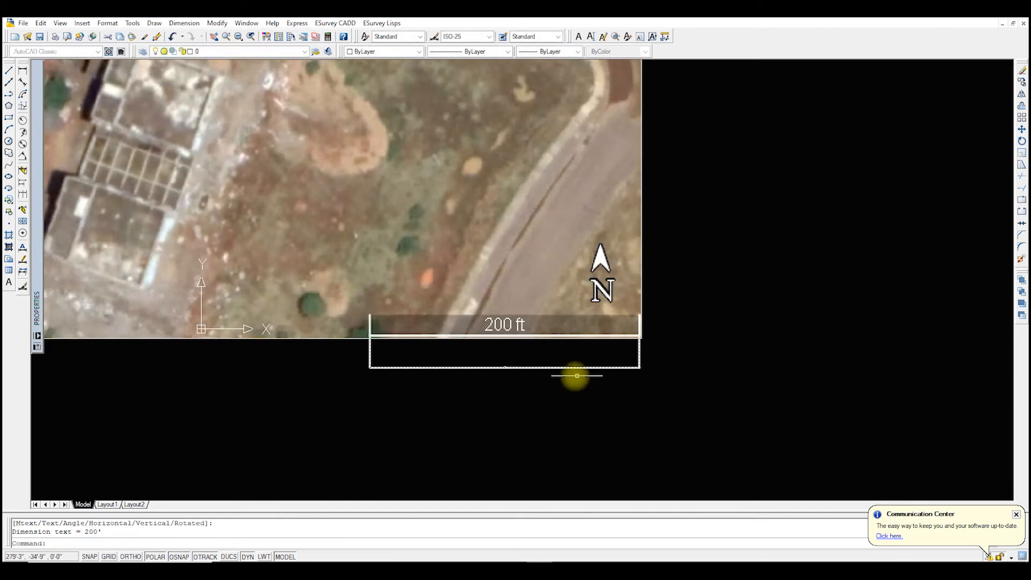
scroll(590, 369, "up", 8)
scroll(408, 333, "down", 7)
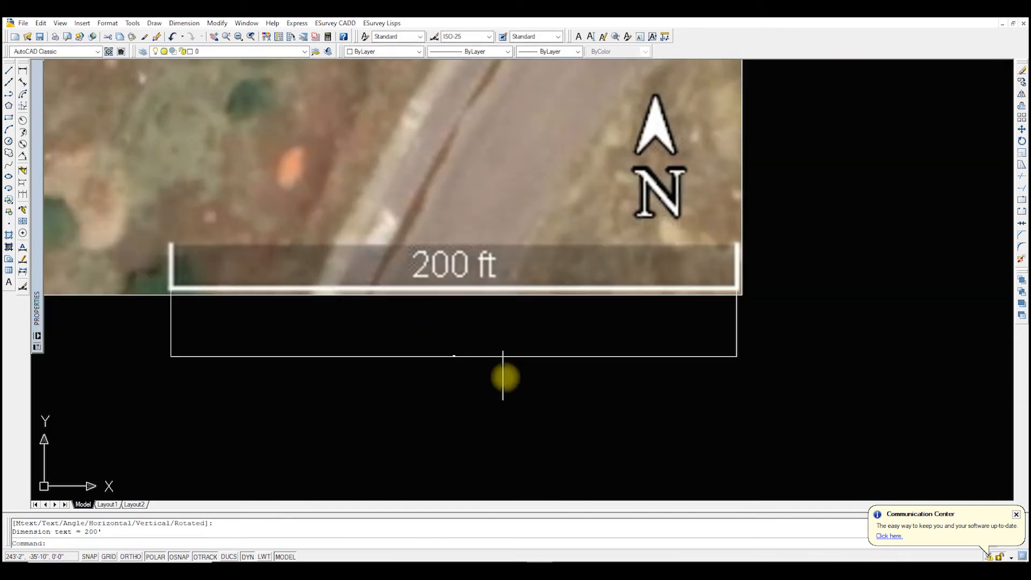
Delete the check dimension below the scaled image's scale bar
left_click(503, 376)
left_click(411, 326)
key("Delete")
Examine the buildings and roads on the scaled satellite image up close, and view the image at a wider extent
scroll(557, 374, "down", 5)
scroll(257, 156, "up", 3)
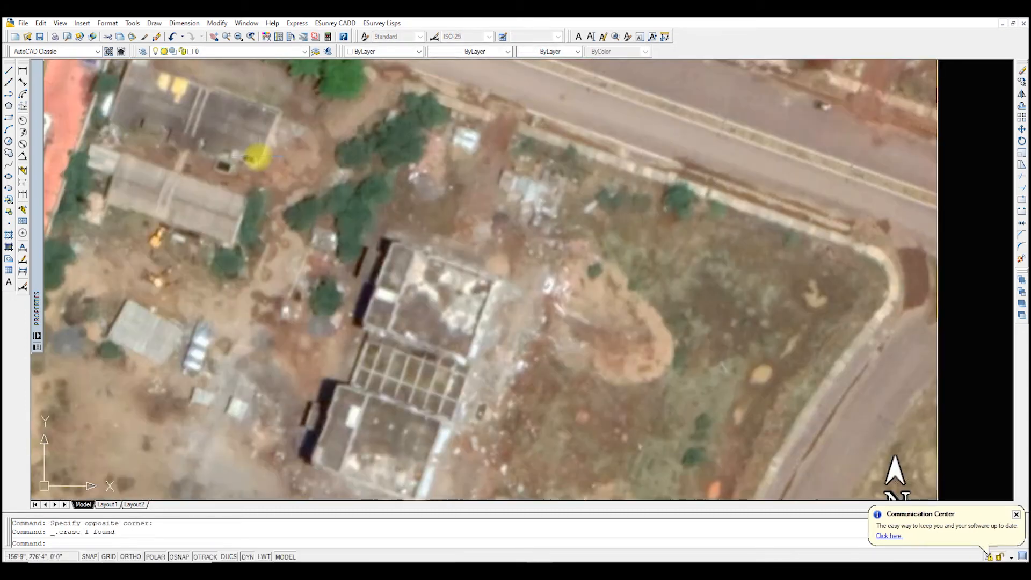
scroll(558, 260, "down", 2)
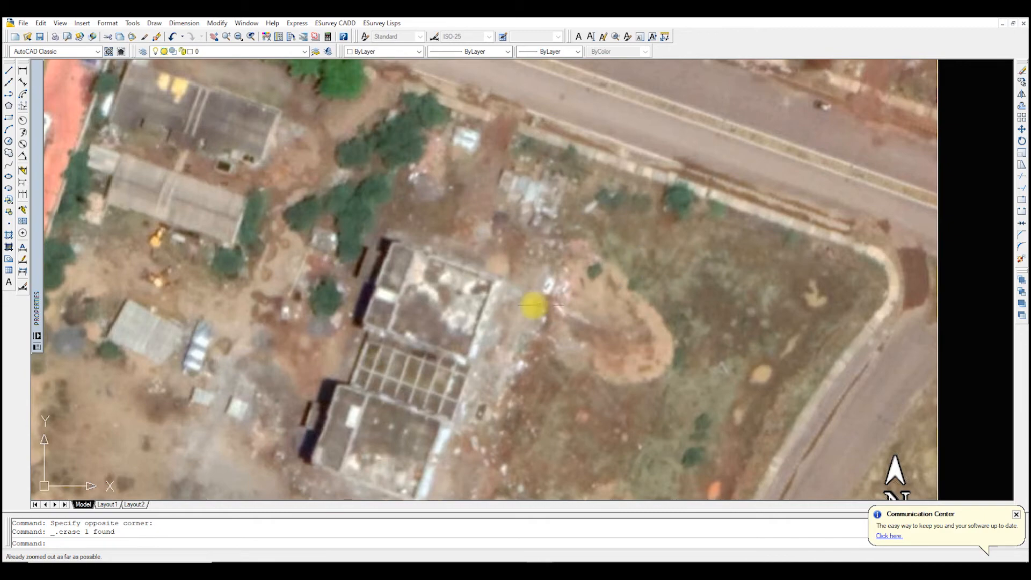
scroll(347, 322, "up", 5)
scroll(751, 297, "down", 5)
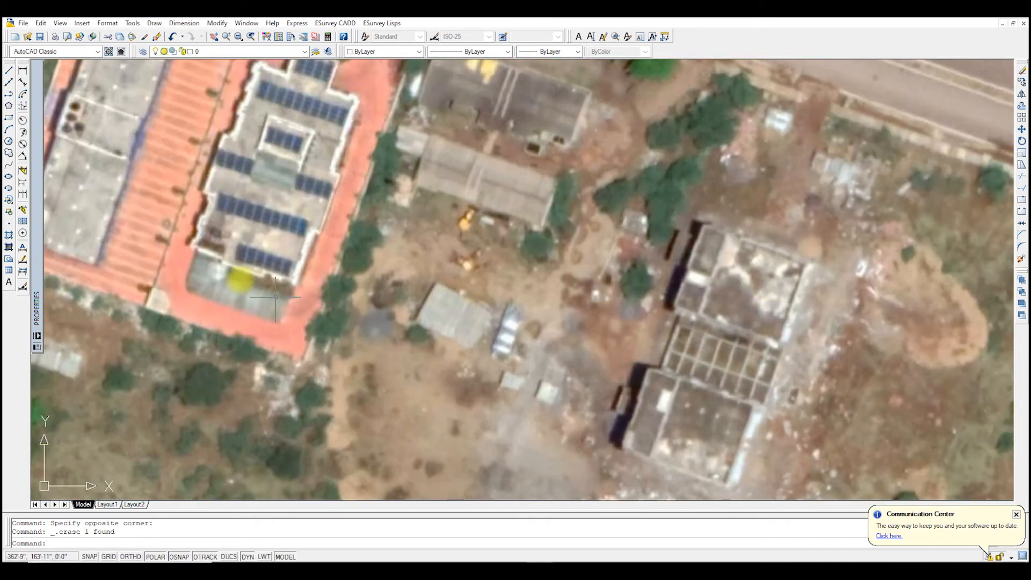
scroll(275, 297, "up", 4)
scroll(285, 369, "down", 5)
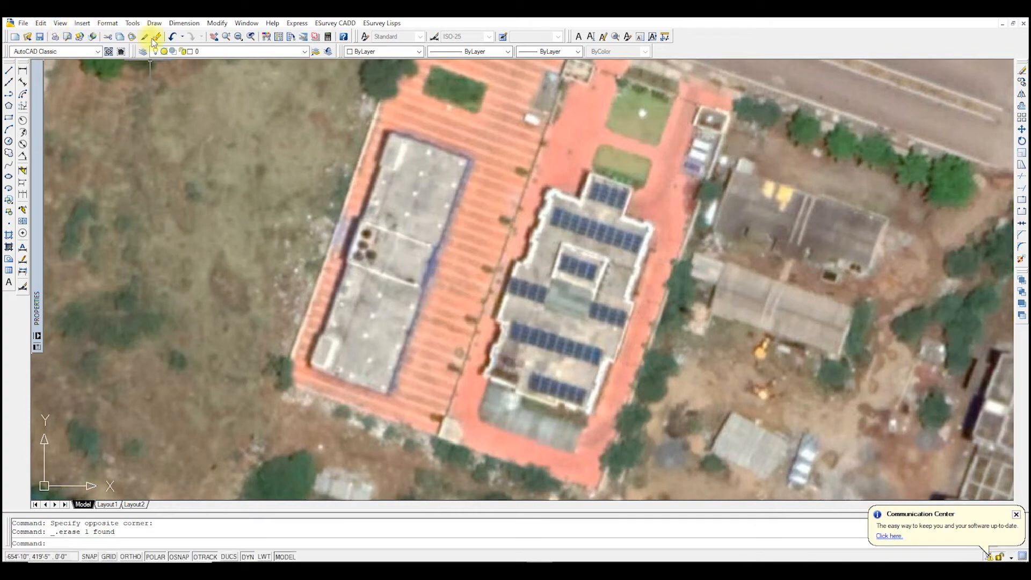
left_click(239, 39)
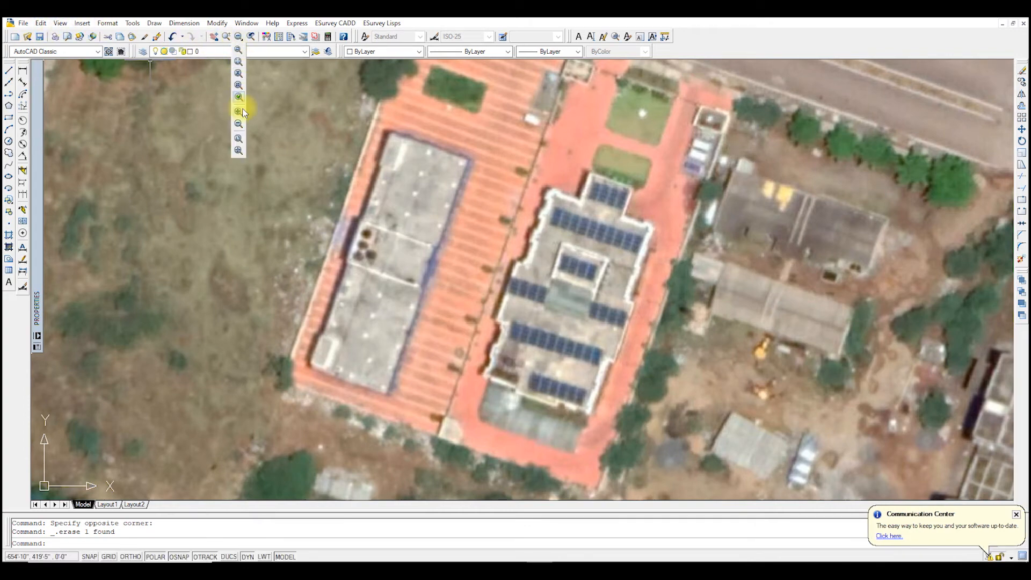
left_click(242, 124)
scroll(326, 231, "up", 9)
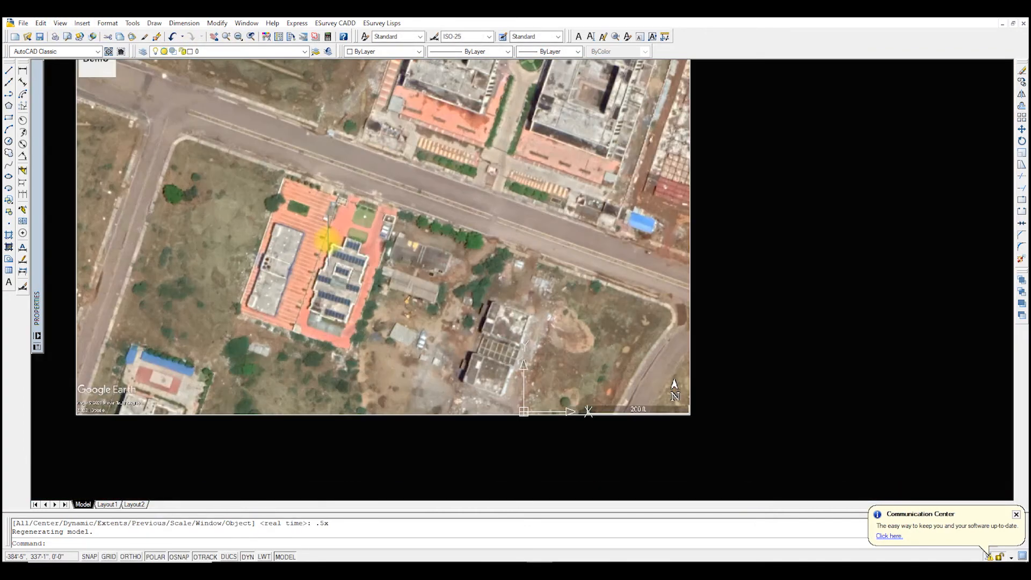
scroll(385, 217, "down", 5)
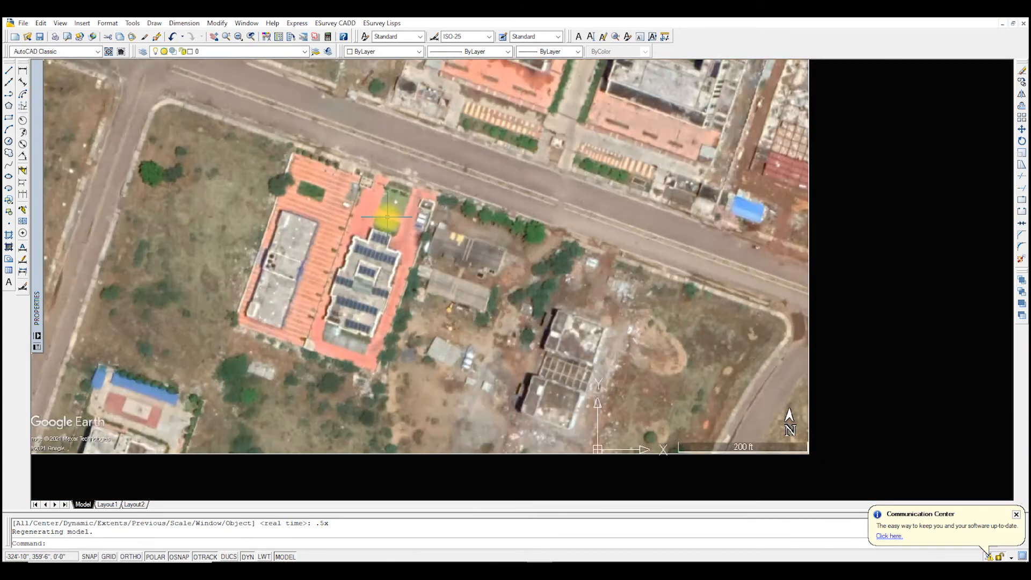
Draw a two-point polyline about 280 ft long along the west boundary of the orange-paved compound, from its southwest to its northwest corner
scroll(387, 216, "up", 2)
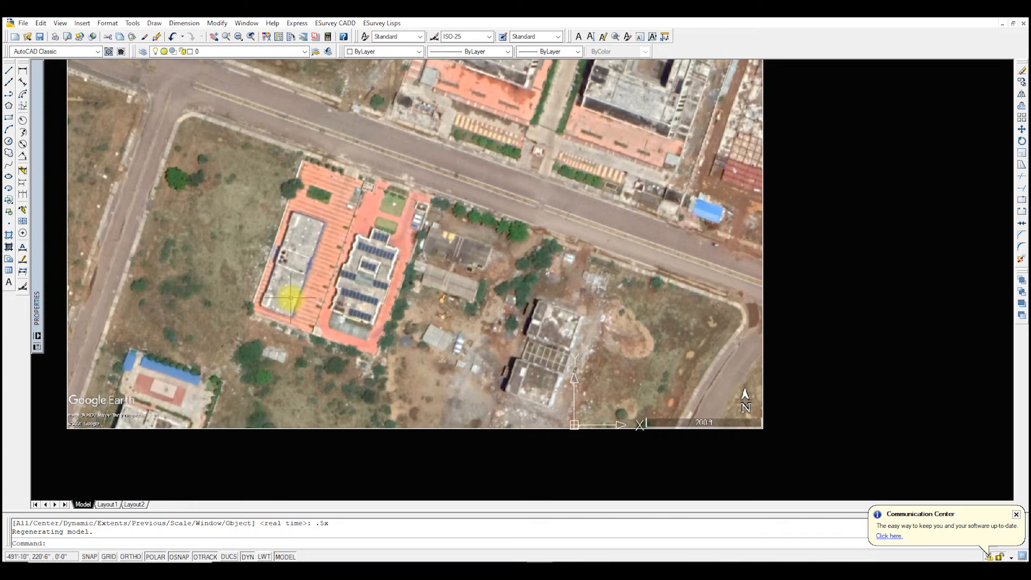
scroll(293, 299, "up", 4)
scroll(299, 329, "down", 2)
scroll(304, 332, "up", 3)
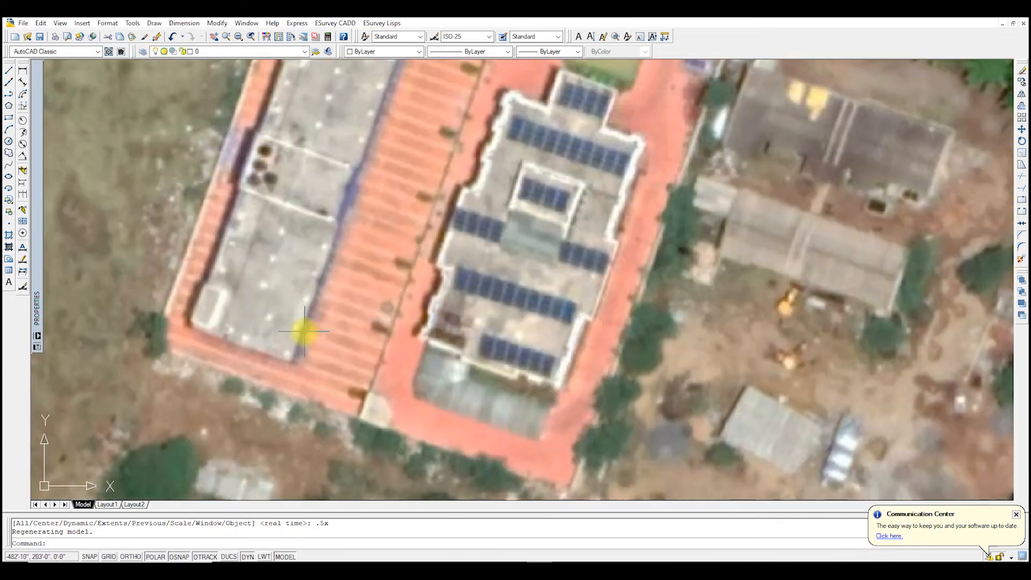
scroll(300, 343, "down", 5)
scroll(359, 281, "up", 3)
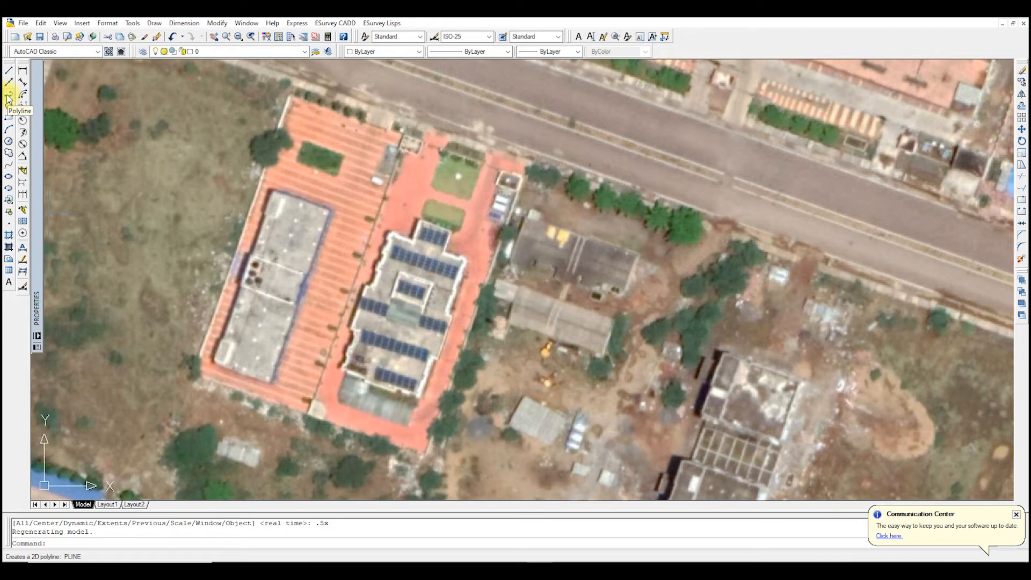
left_click(9, 97)
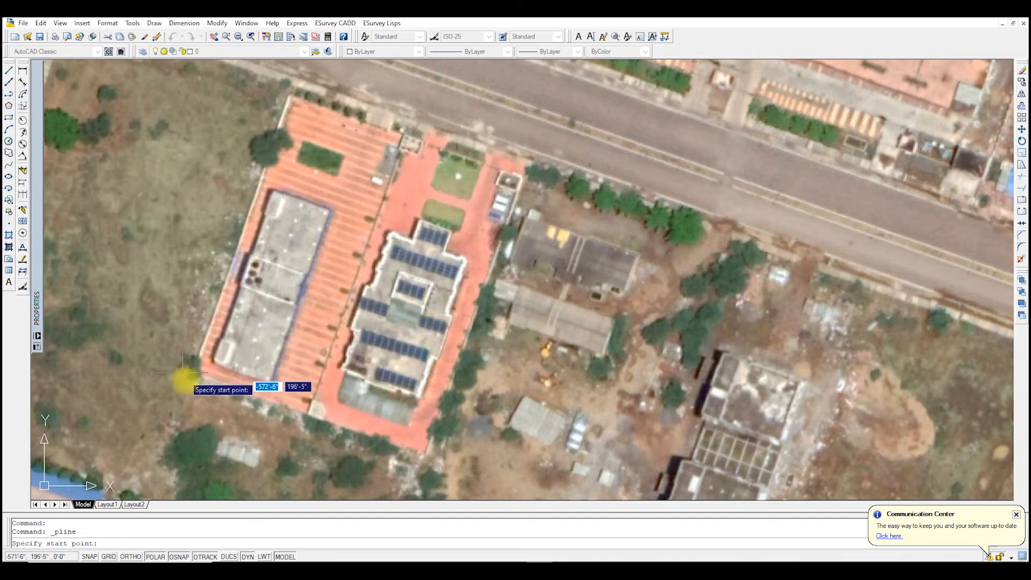
scroll(183, 369, "up", 4)
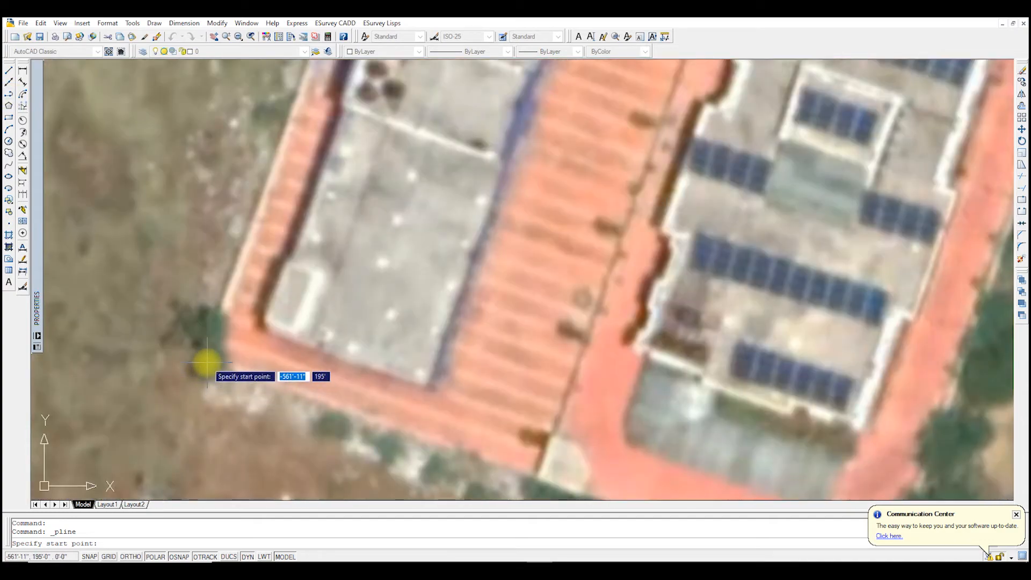
left_click(207, 363)
scroll(207, 363, "down", 5)
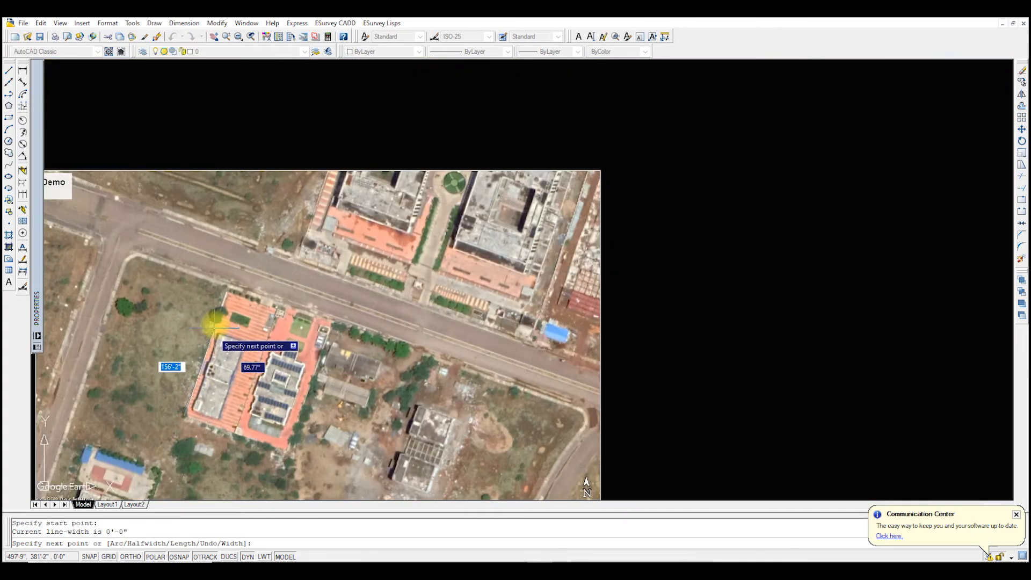
scroll(230, 292, "up", 5)
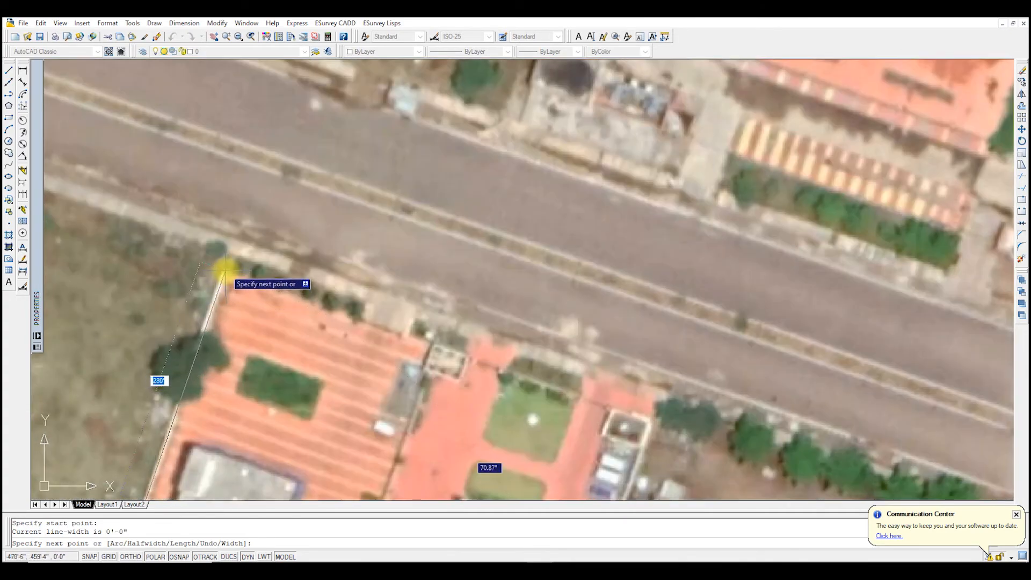
left_click(225, 272)
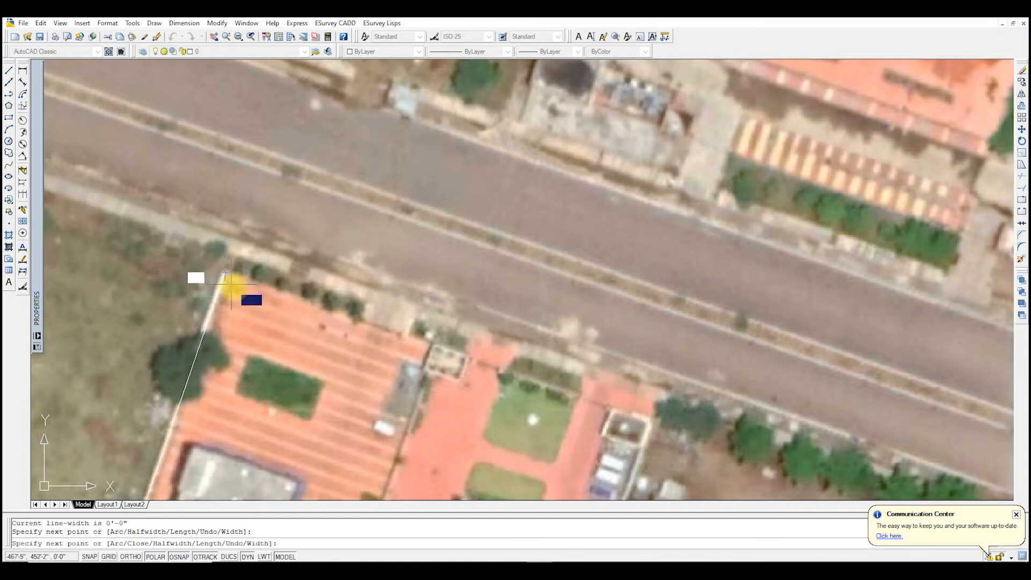
scroll(231, 281, "down", 5)
scroll(240, 272, "up", 5)
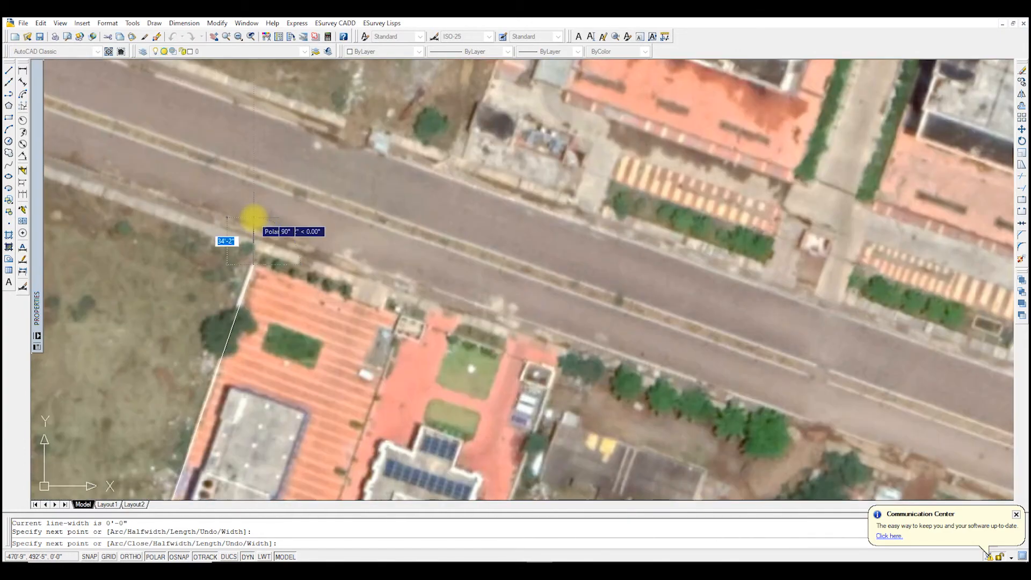
key("Return")
scroll(298, 224, "down", 5)
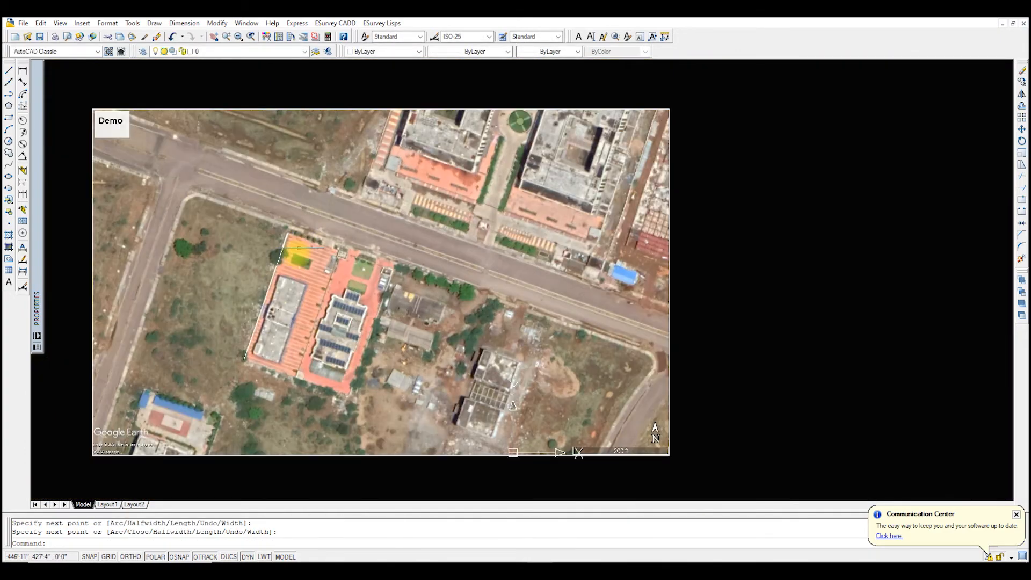
Draw a vertical polyline pointing north from the southwest end of the compound's boundary line as a north reference
scroll(240, 361, "up", 7)
key("Return")
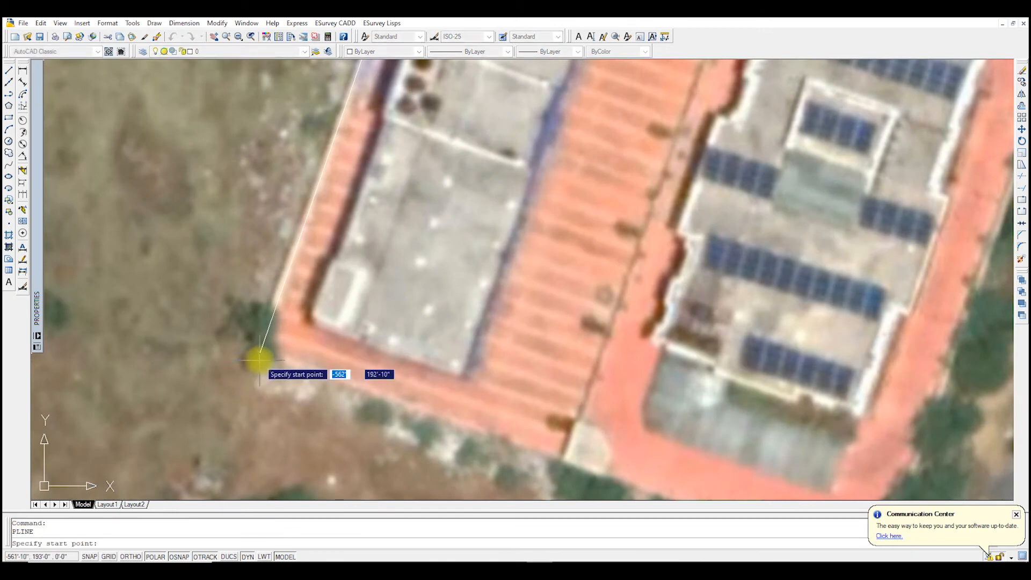
left_click(260, 354)
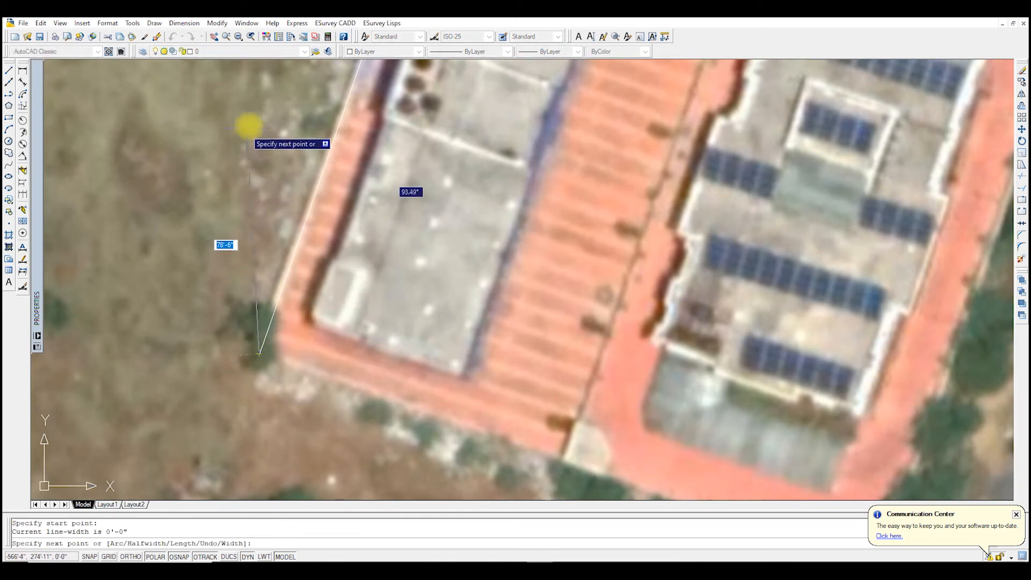
left_click(259, 104)
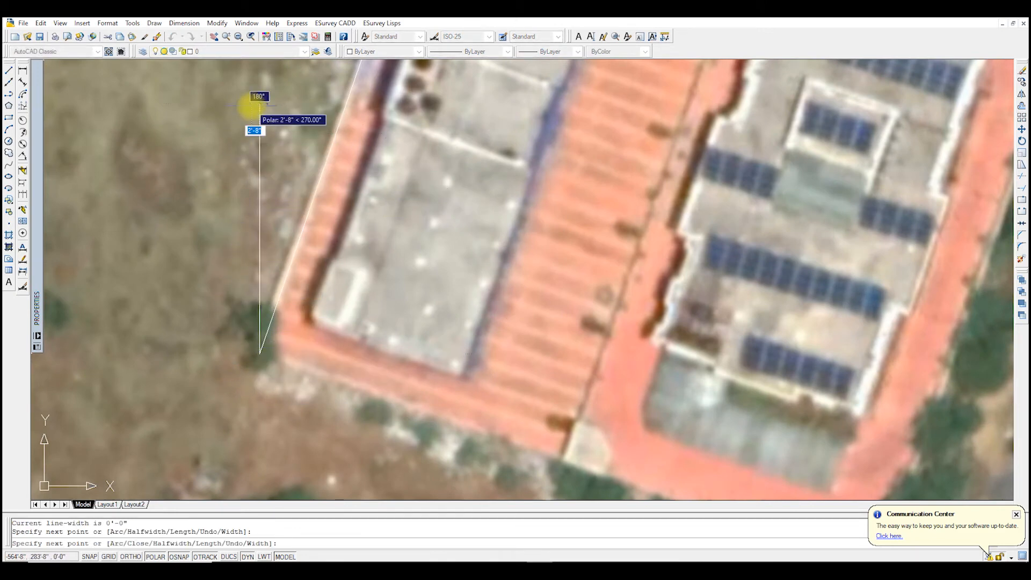
key("Return")
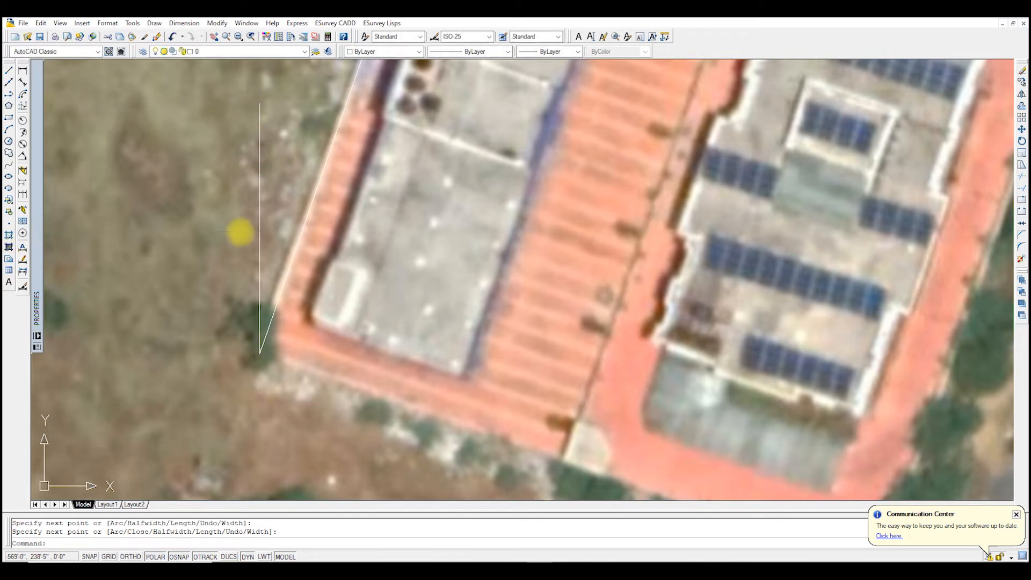
Add an angular dimension between the vertical reference line and the west boundary line and inspect its text up close
scroll(292, 359, "down", 2)
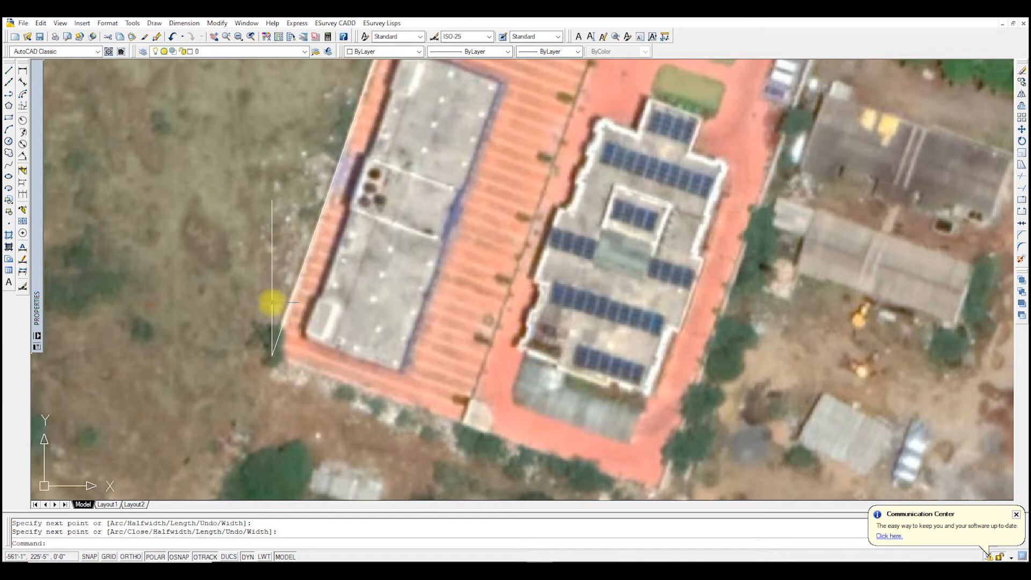
left_click(22, 157)
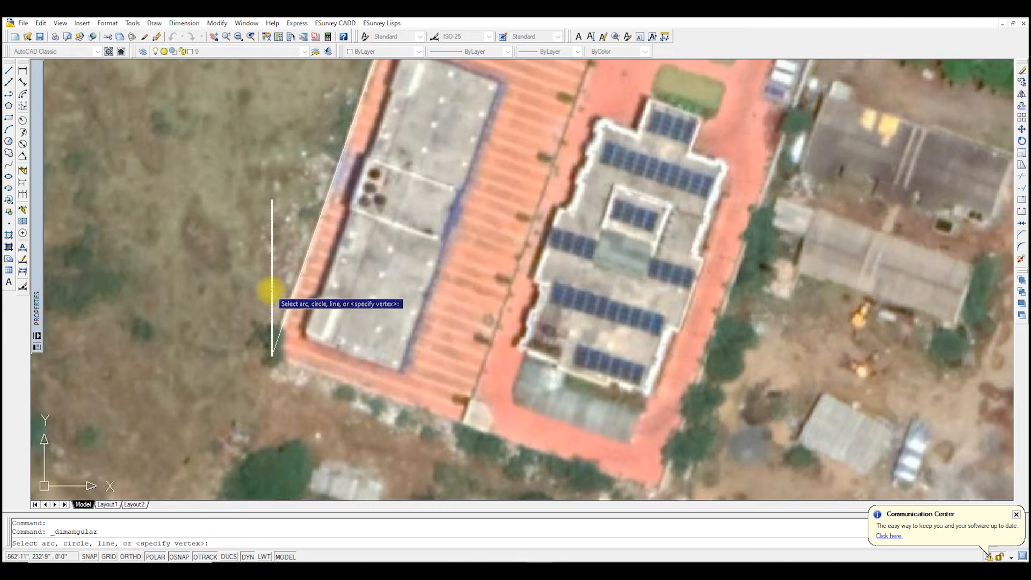
left_click(272, 294)
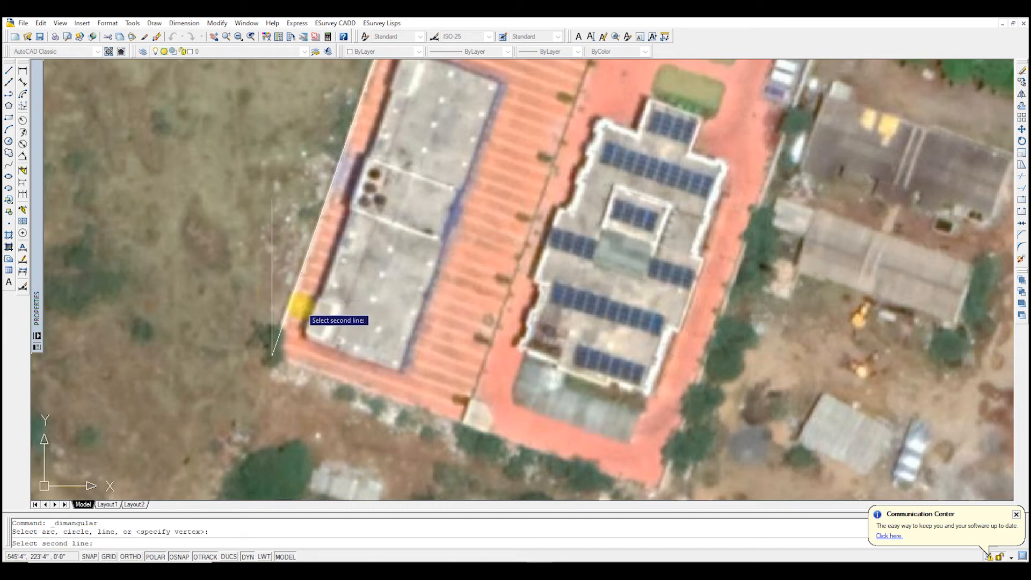
left_click(290, 297)
scroll(290, 249, "up", 5)
left_click(289, 236)
scroll(283, 228, "up", 4)
scroll(306, 246, "up", 4)
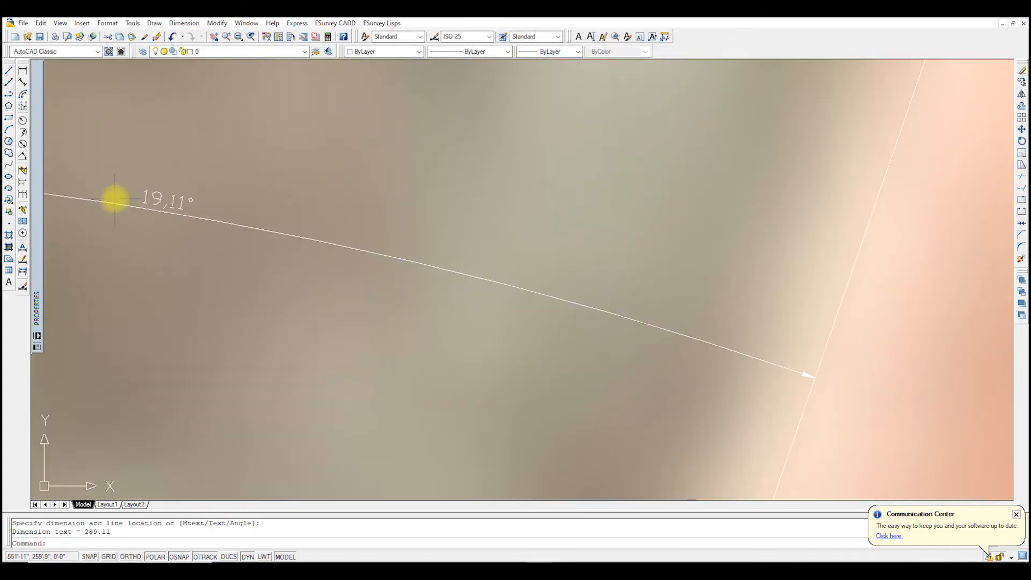
scroll(114, 199, "up", 5)
scroll(283, 288, "down", 2)
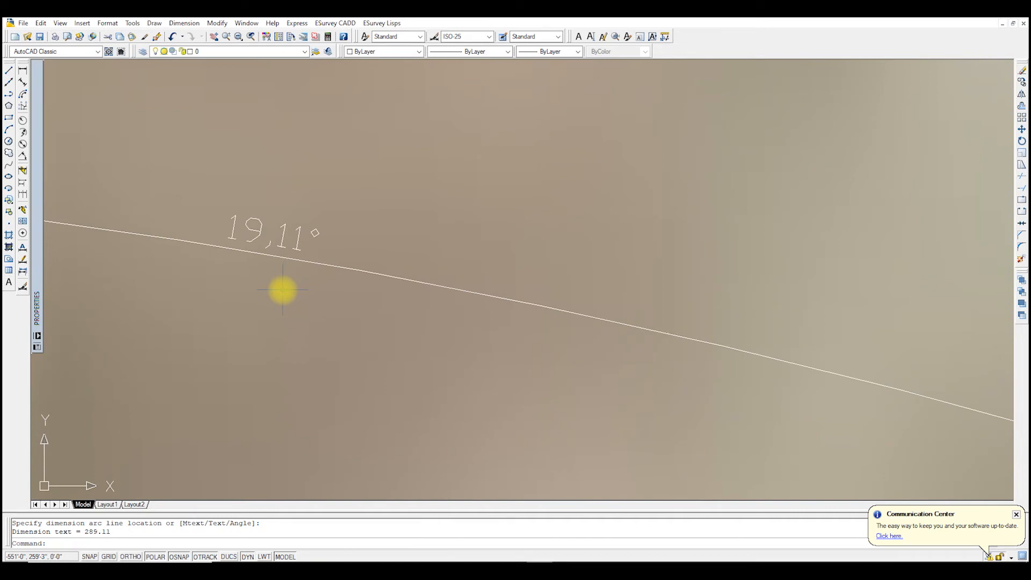
scroll(282, 291, "down", 6)
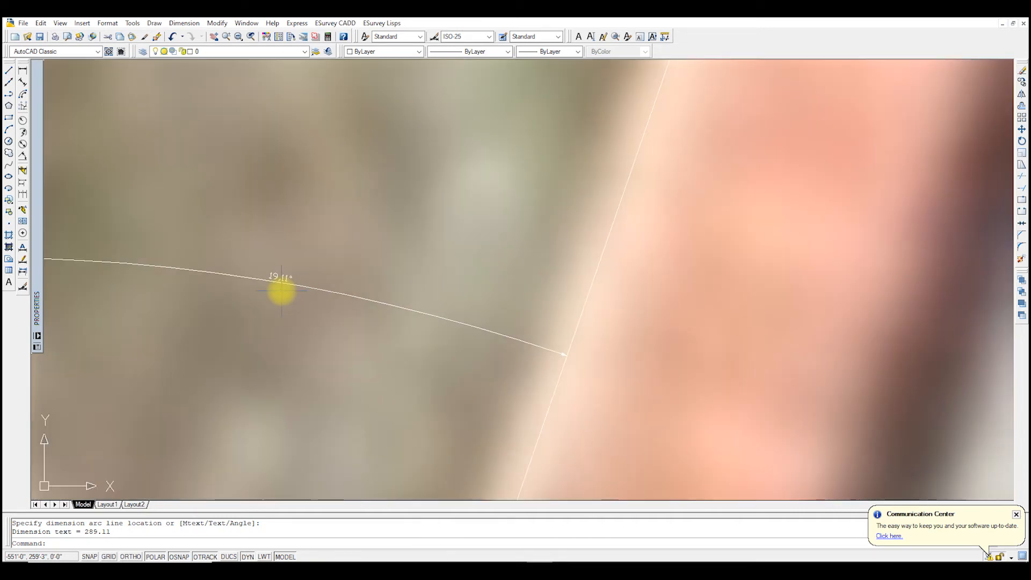
scroll(282, 295, "up", 4)
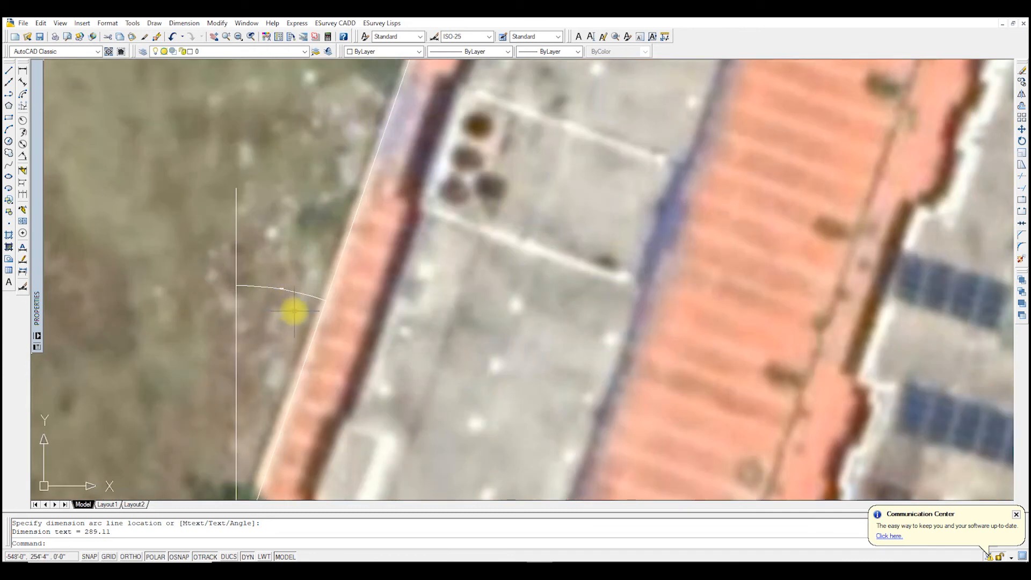
Override the ISO-25 dimension style so angular dimensions use Degrees Minutes Seconds with a precision of 0d00'00"
left_click(294, 310)
left_click(265, 270)
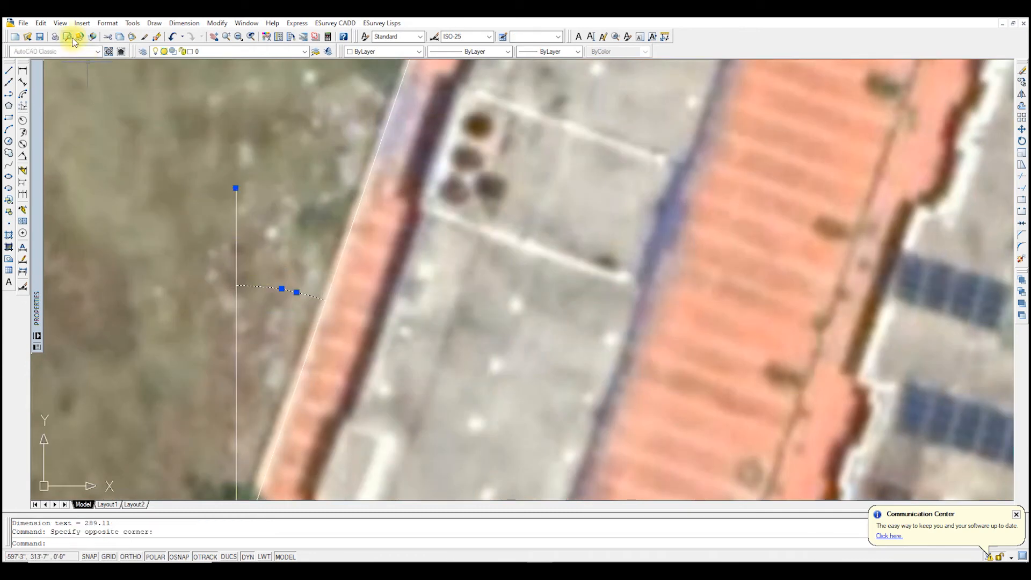
left_click(64, 24)
mouse_move(88, 28)
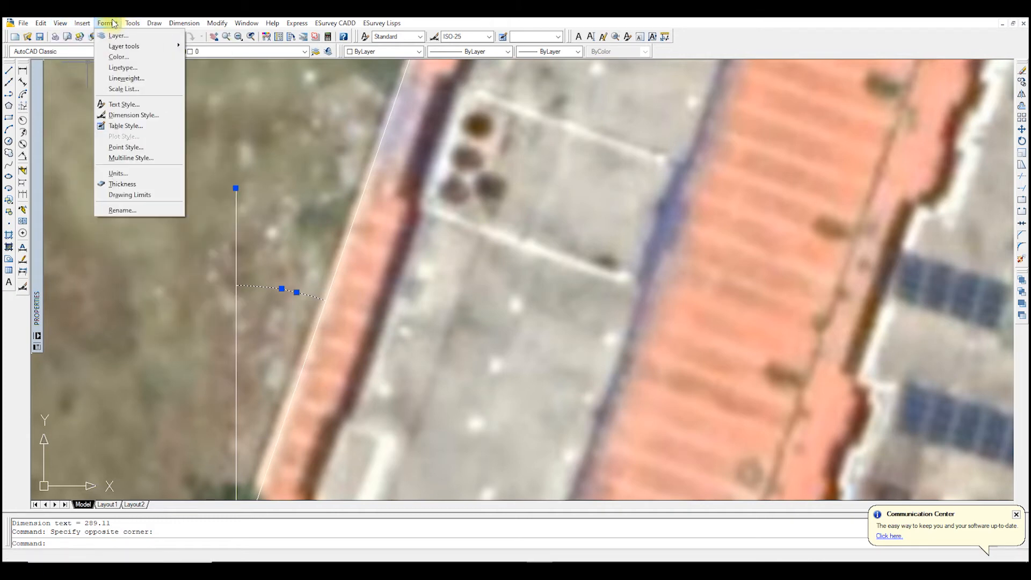
left_click(131, 116)
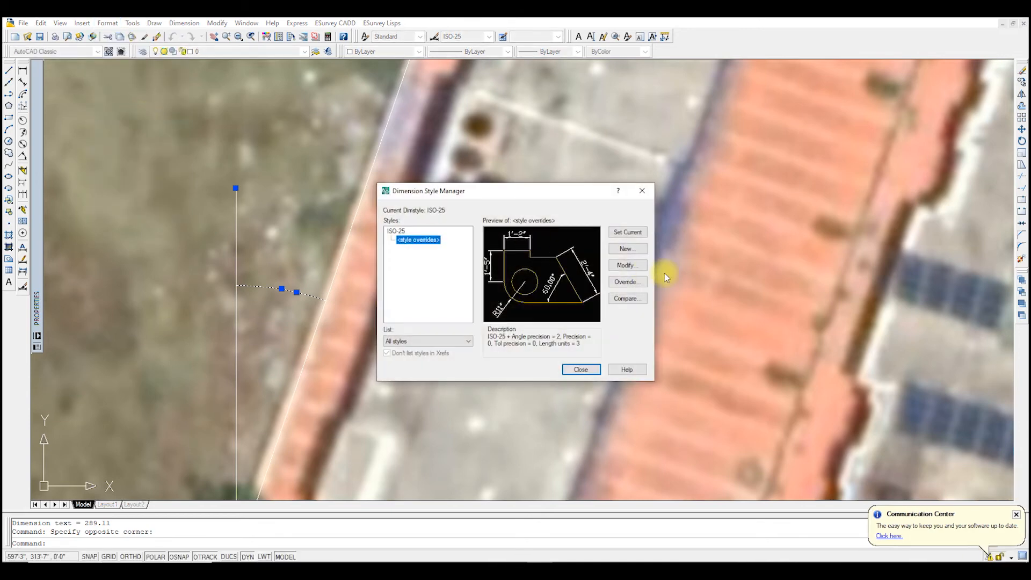
left_click(625, 265)
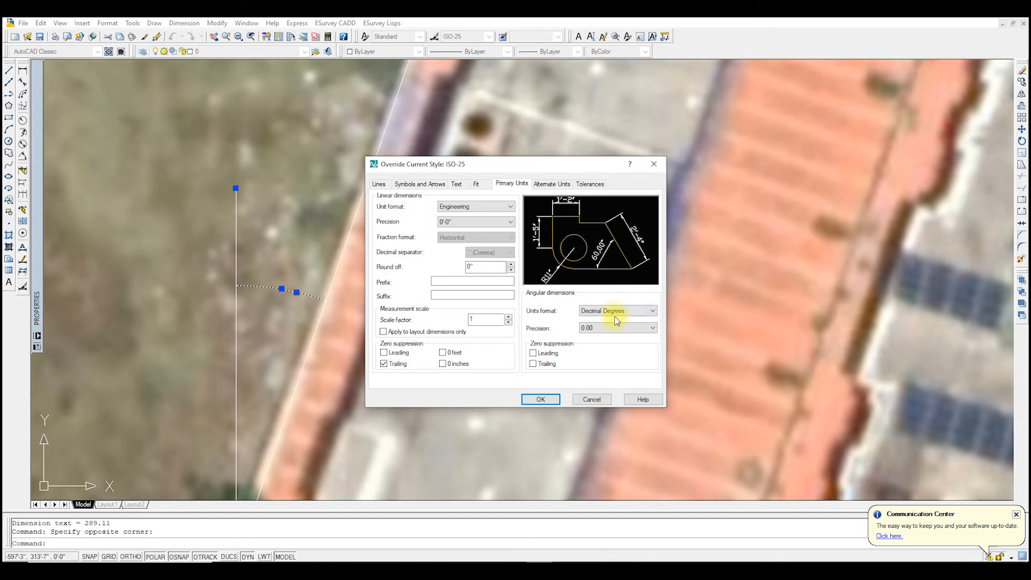
left_click(617, 310)
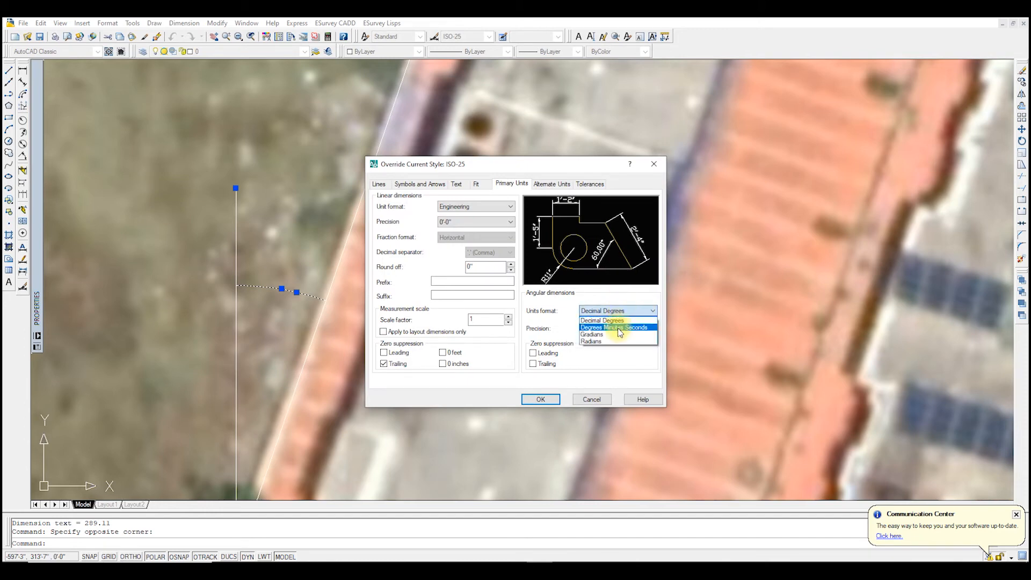
left_click(617, 327)
left_click(617, 329)
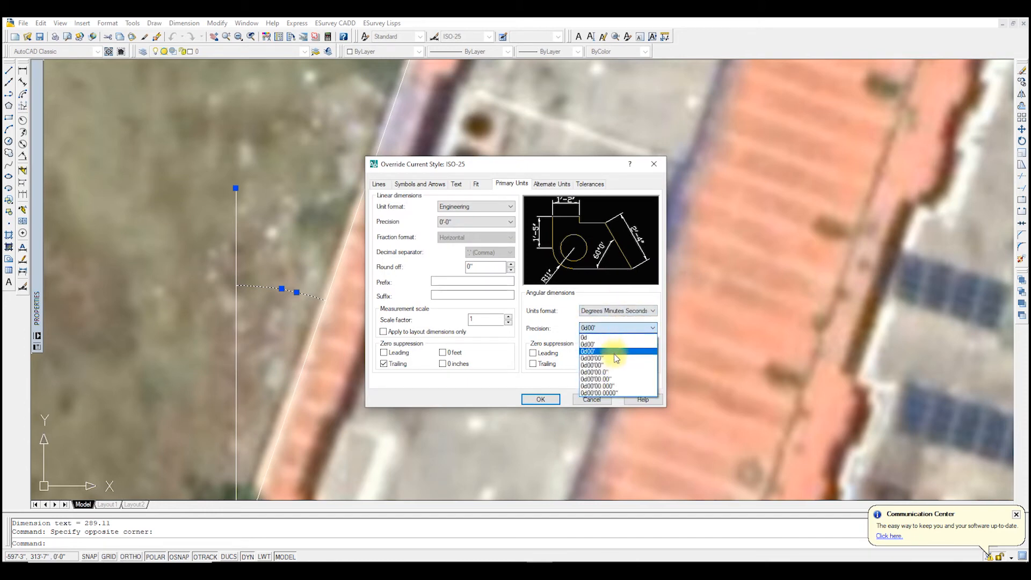
left_click(614, 352)
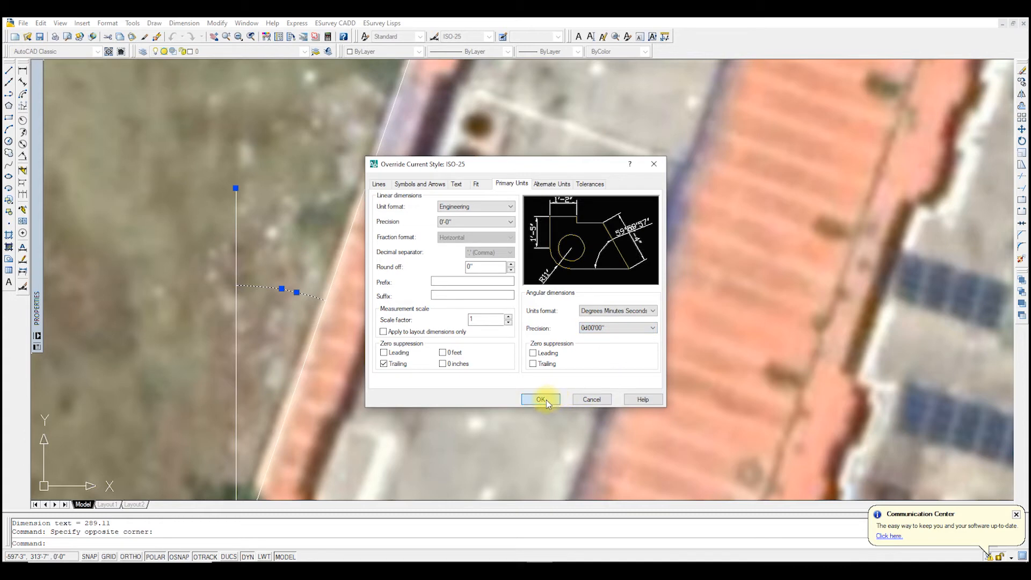
left_click(546, 400)
left_click(583, 371)
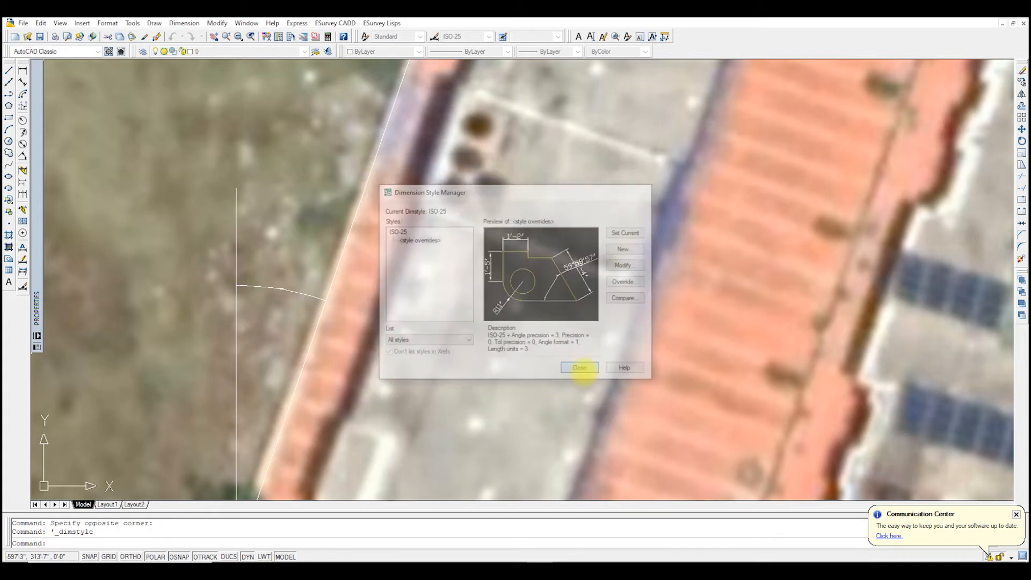
Delete the angular dimension between the vertical reference line and the boundary line
scroll(299, 315, "up", 5)
left_click(336, 315)
left_click(287, 268)
key("Delete")
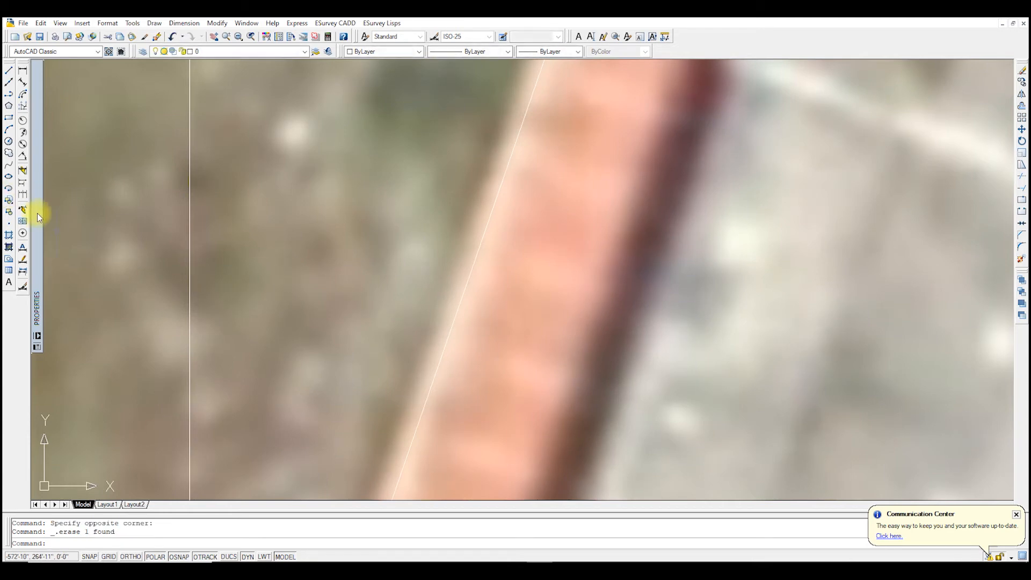
Dimension the angle between the vertical reference line and the west boundary line with the overridden style and read its text
left_click(24, 157)
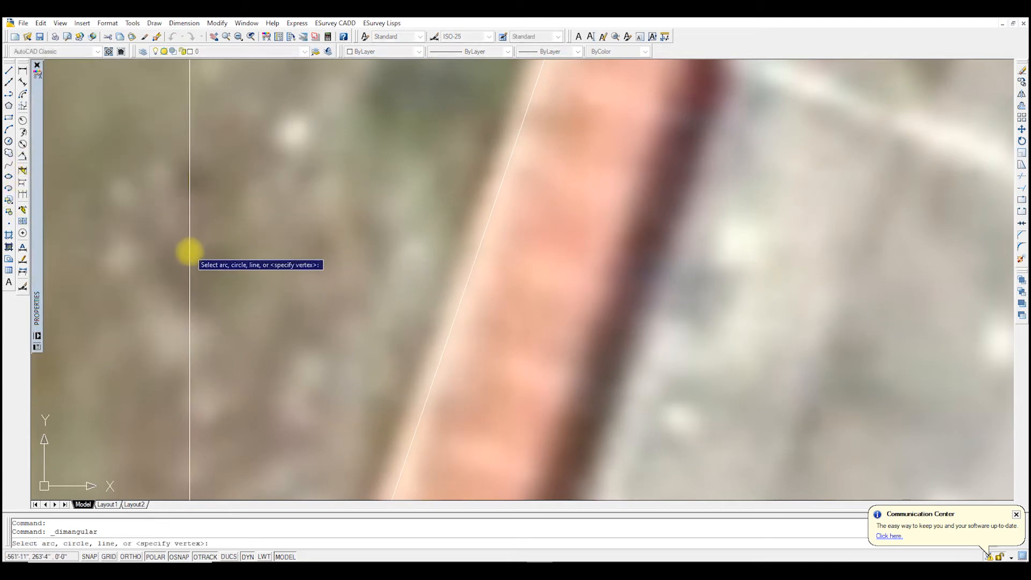
left_click(189, 258)
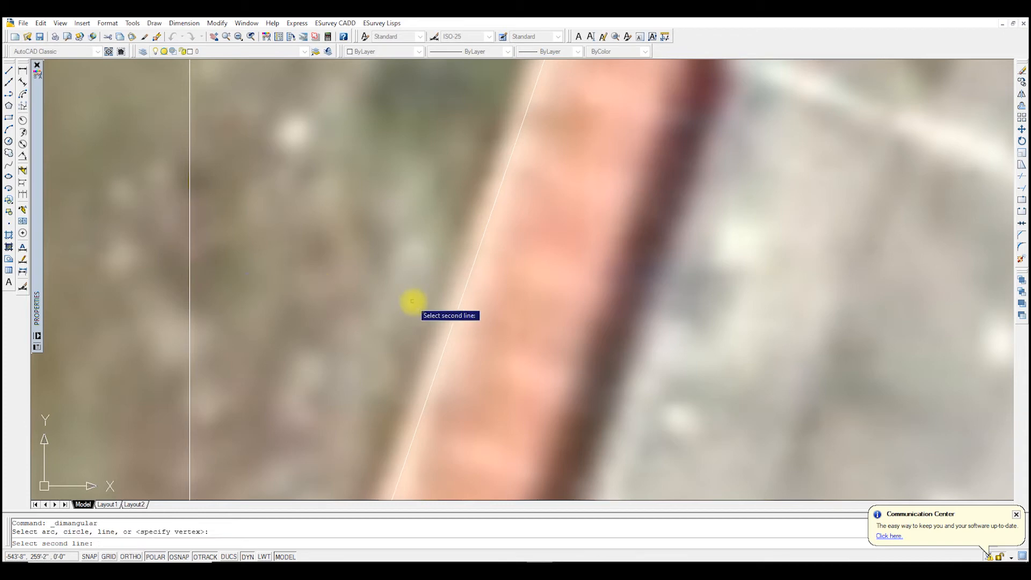
left_click(453, 325)
left_click(368, 269)
scroll(331, 253, "up", 4)
scroll(308, 308, "up", 3)
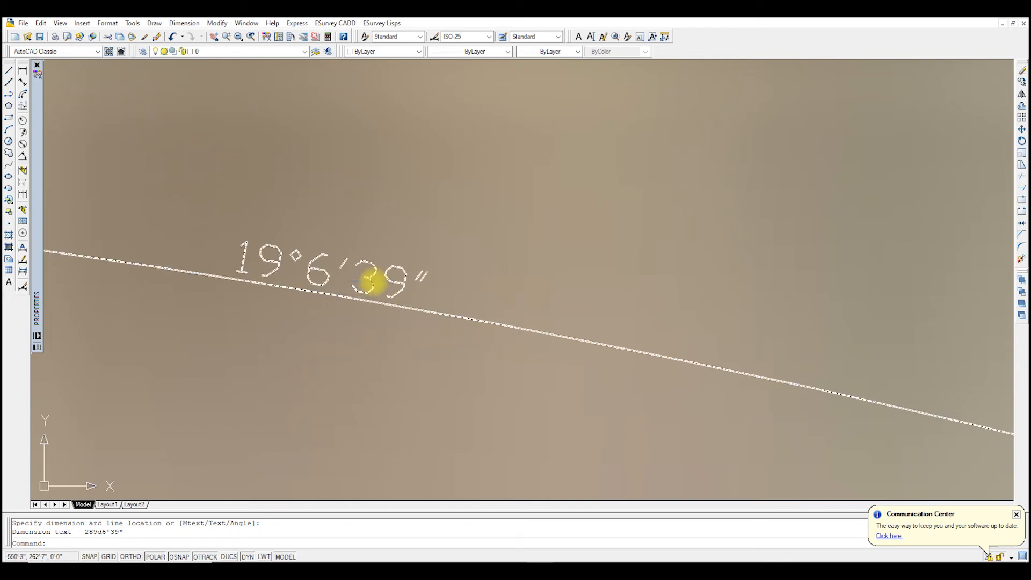
scroll(373, 280, "down", 10)
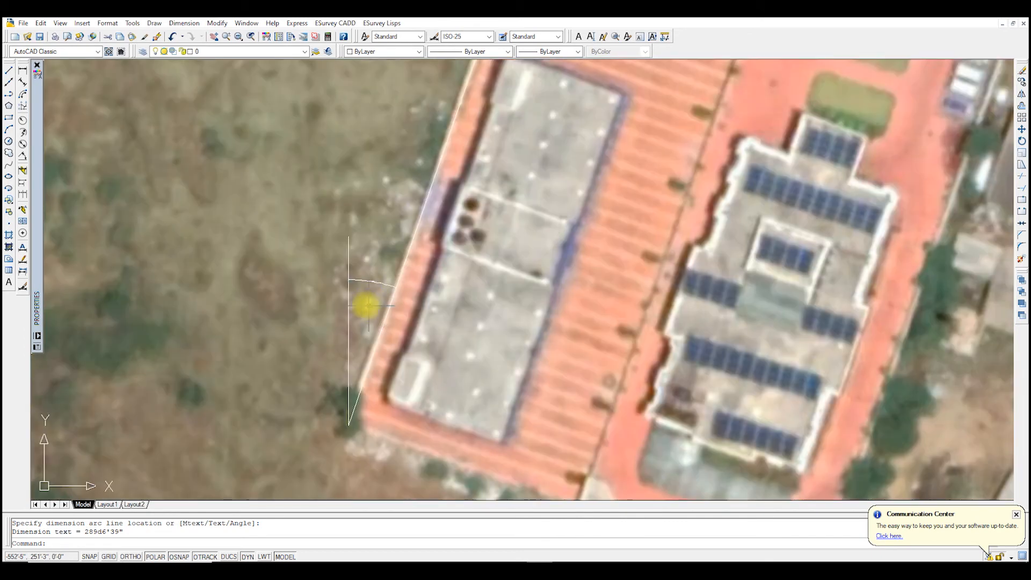
scroll(368, 302, "down", 5)
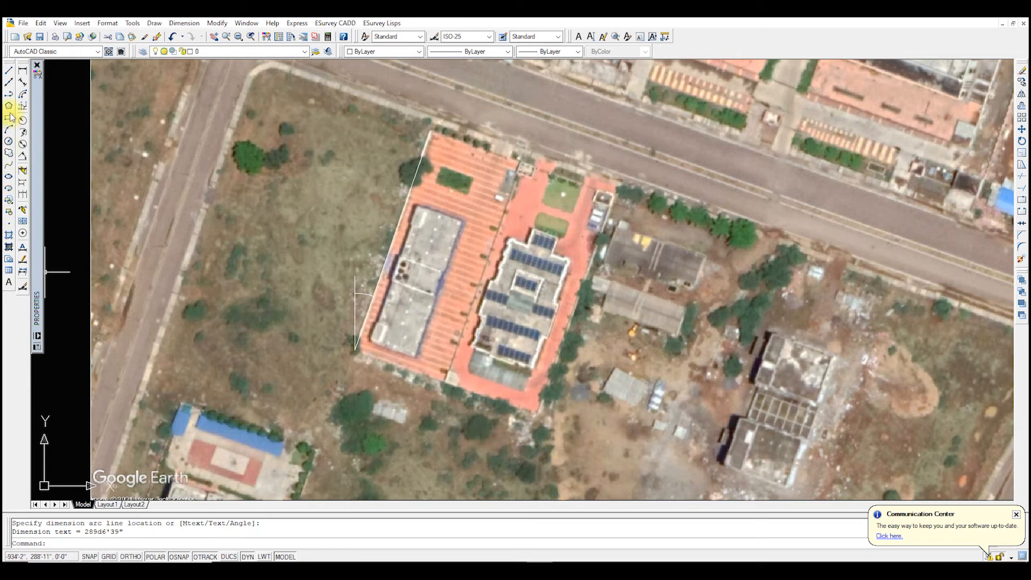
Start a polyline at the site's northwest corner and trace the north boundary to the northeast corner, about 233 feet long
left_click(9, 96)
scroll(459, 177, "up", 6)
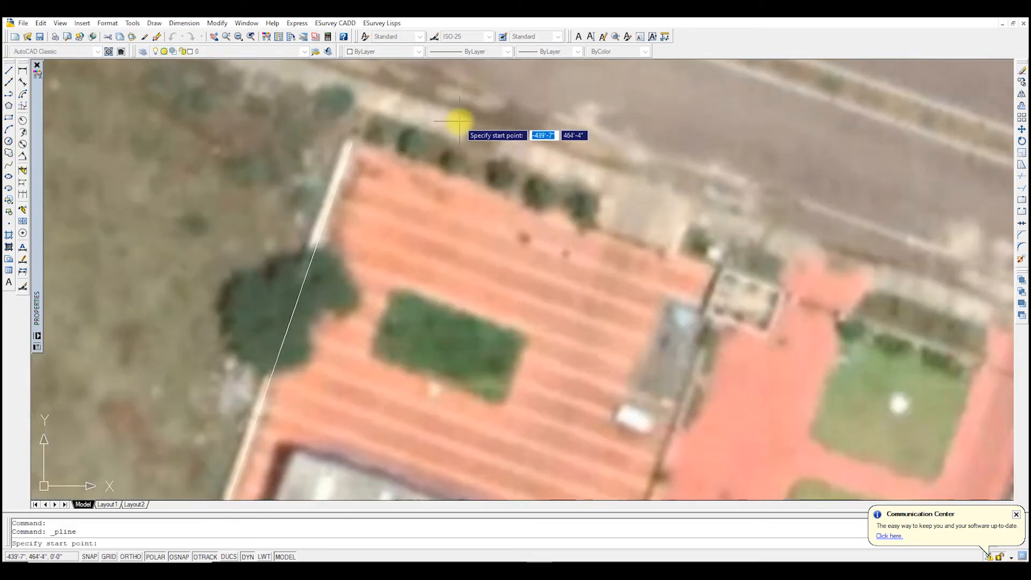
scroll(349, 137, "up", 2)
left_click(328, 134)
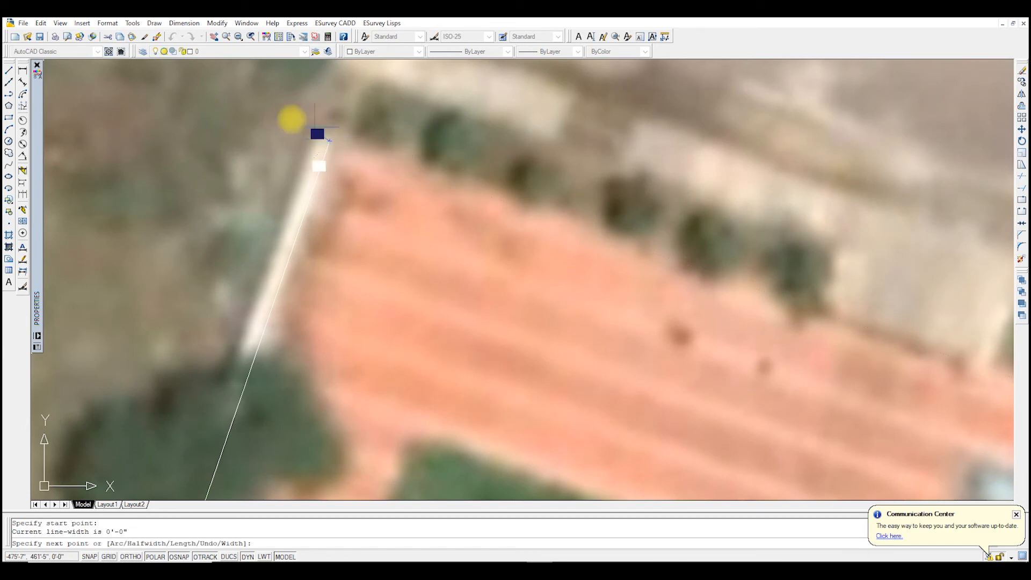
scroll(292, 117, "down", 3)
scroll(283, 121, "down", 3)
scroll(668, 258, "up", 4)
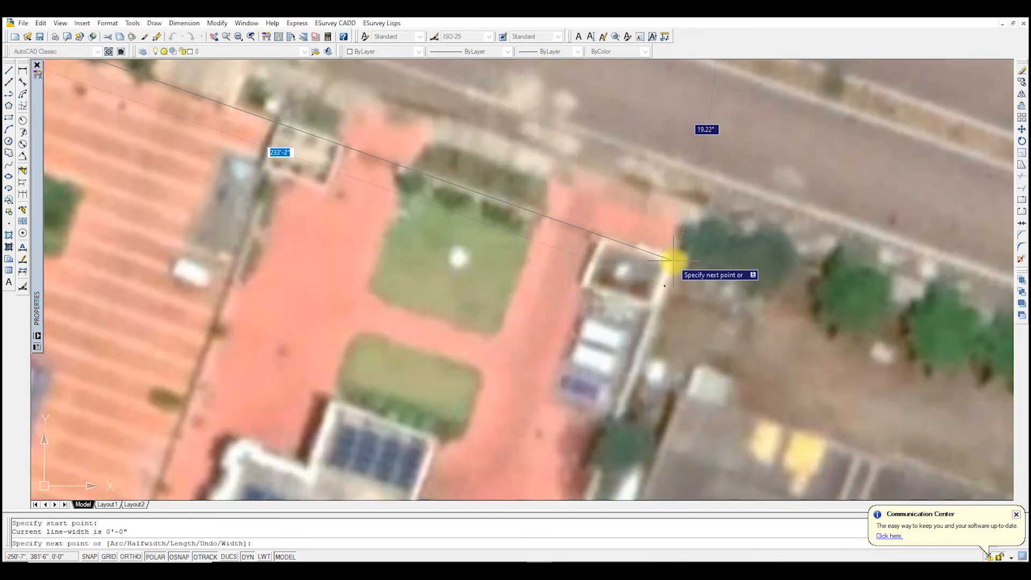
left_click(673, 260)
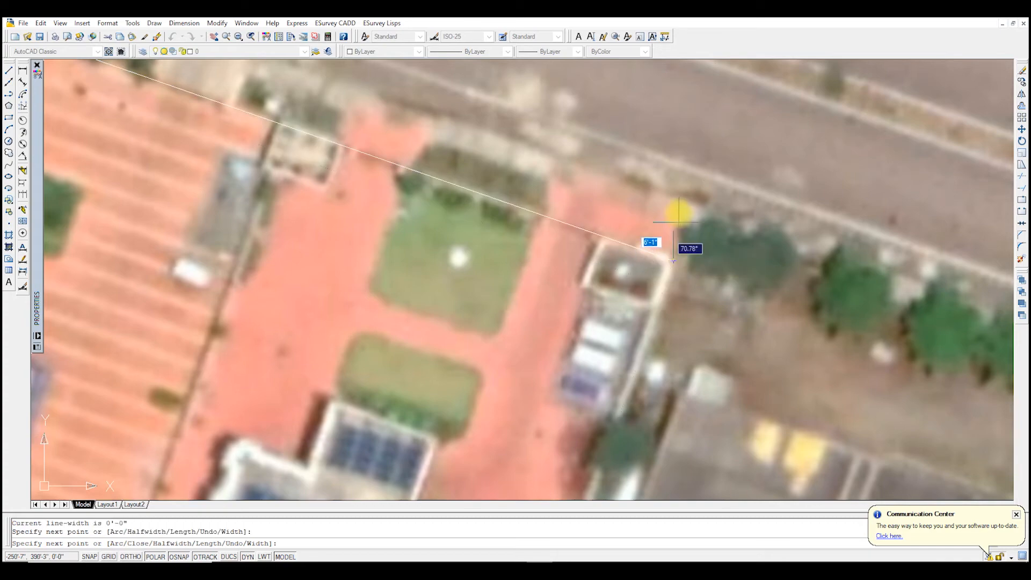
Continue the polyline about 278 feet down the east boundary and 232 feet along the south boundary, ending at the southwest corner
scroll(677, 221, "down", 5)
scroll(534, 322, "up", 6)
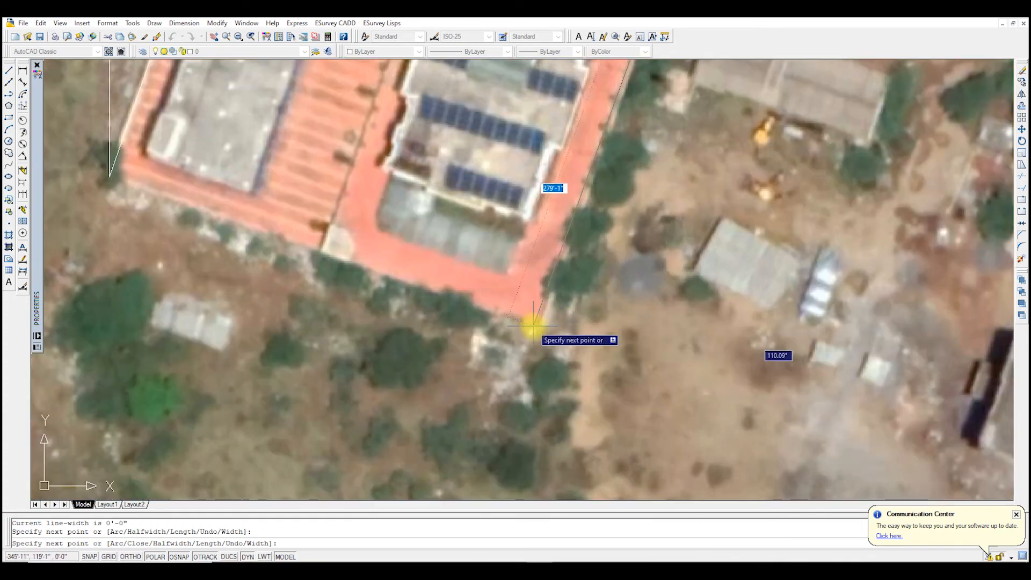
scroll(533, 324, "up", 3)
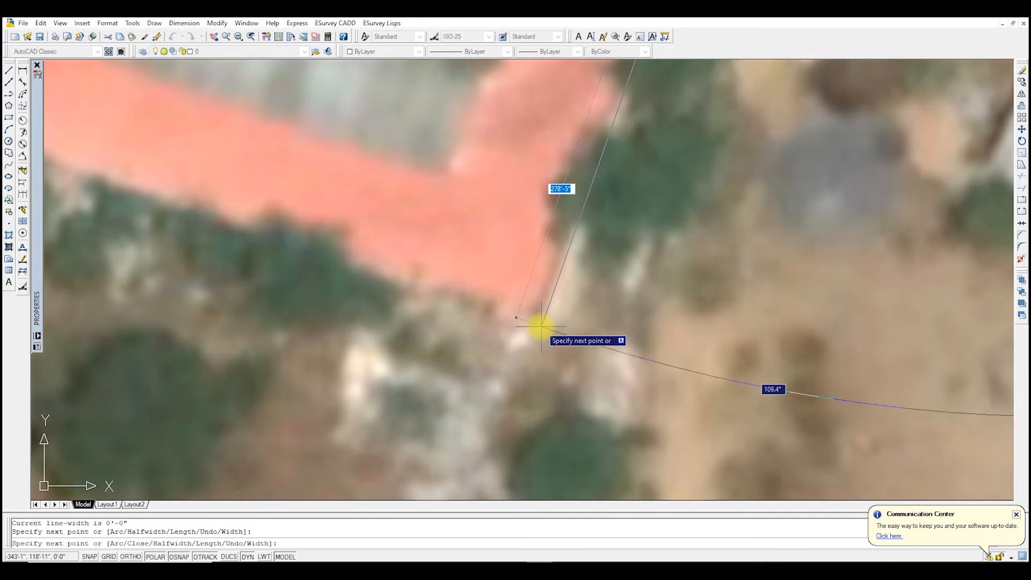
left_click(540, 328)
scroll(543, 336, "down", 3)
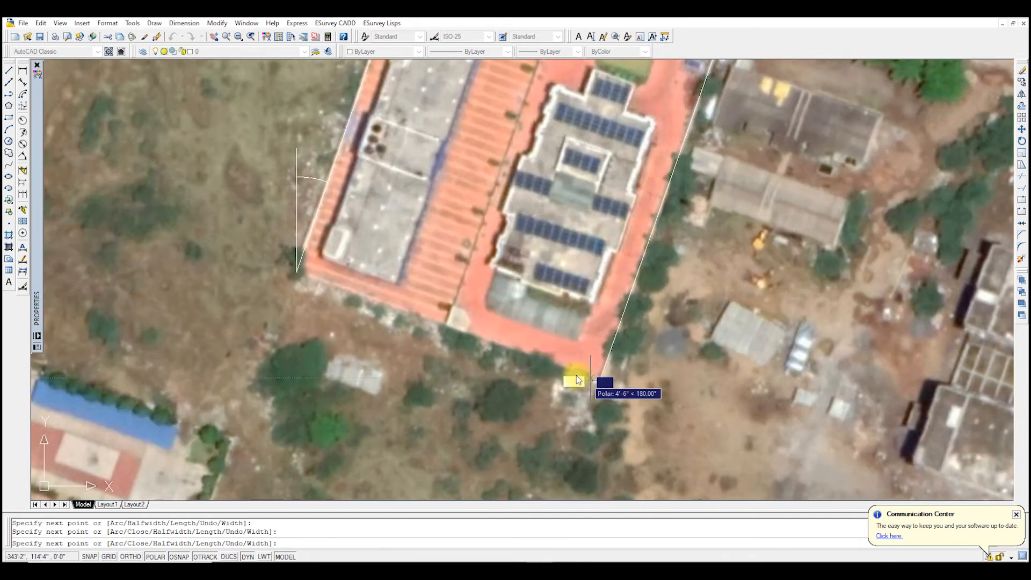
scroll(294, 274, "up", 4)
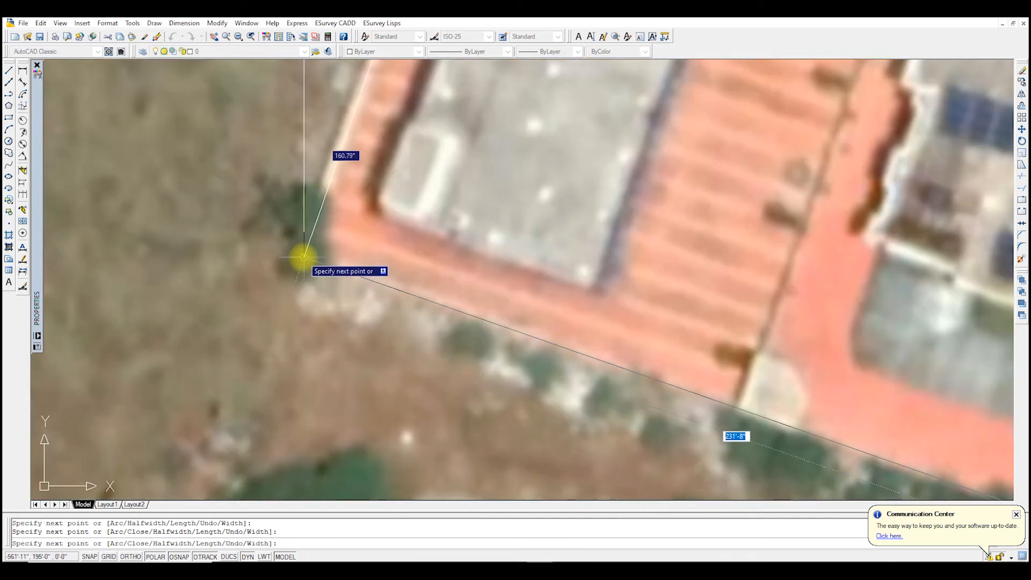
left_click(303, 257)
scroll(290, 271, "down", 4)
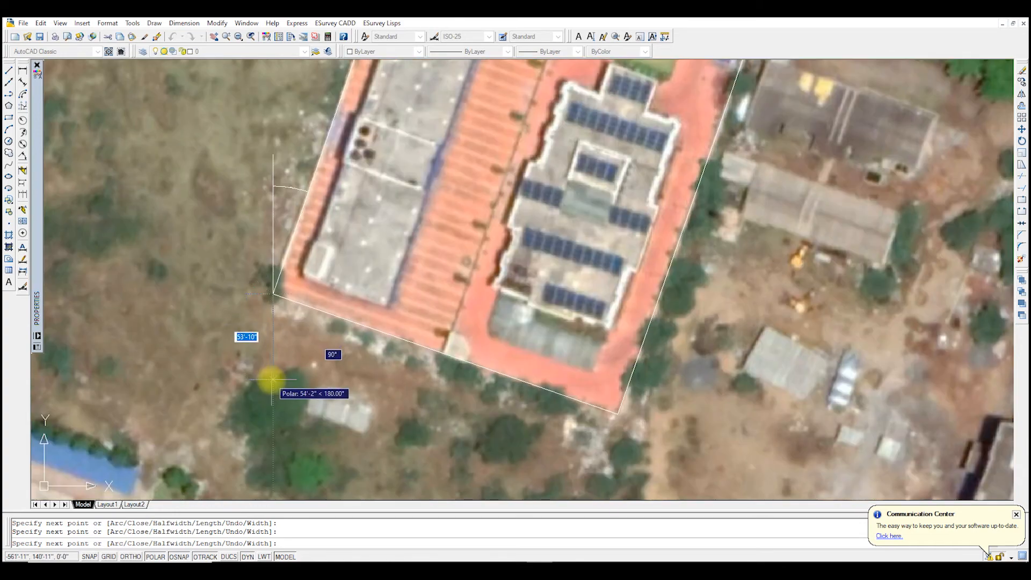
key("Return")
Examine the traced site outline against the satellite image and read the angle dimension between the vertical reference line and west boundary
scroll(322, 397, "down", 6)
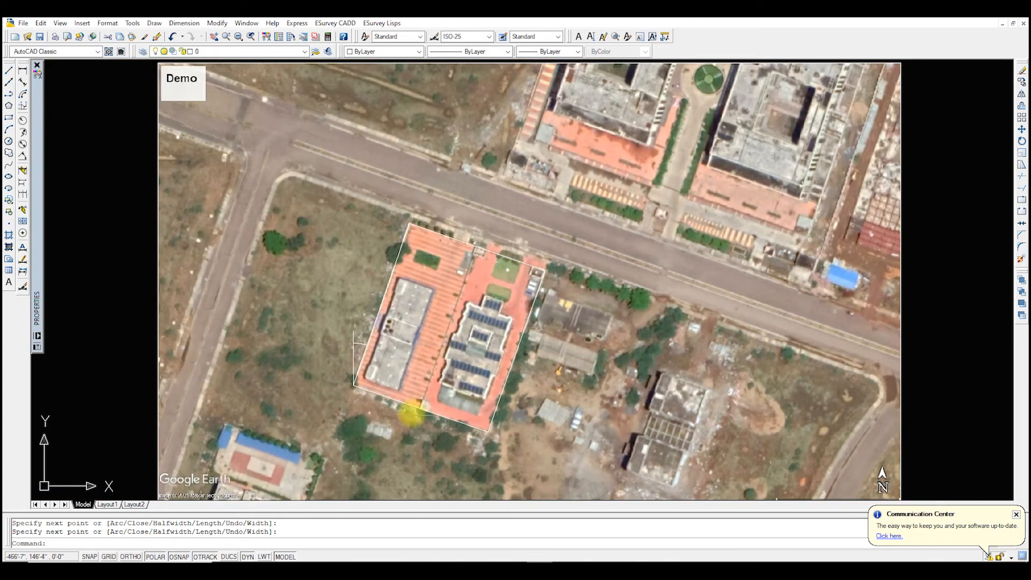
scroll(508, 271, "up", 5)
scroll(521, 273, "down", 3)
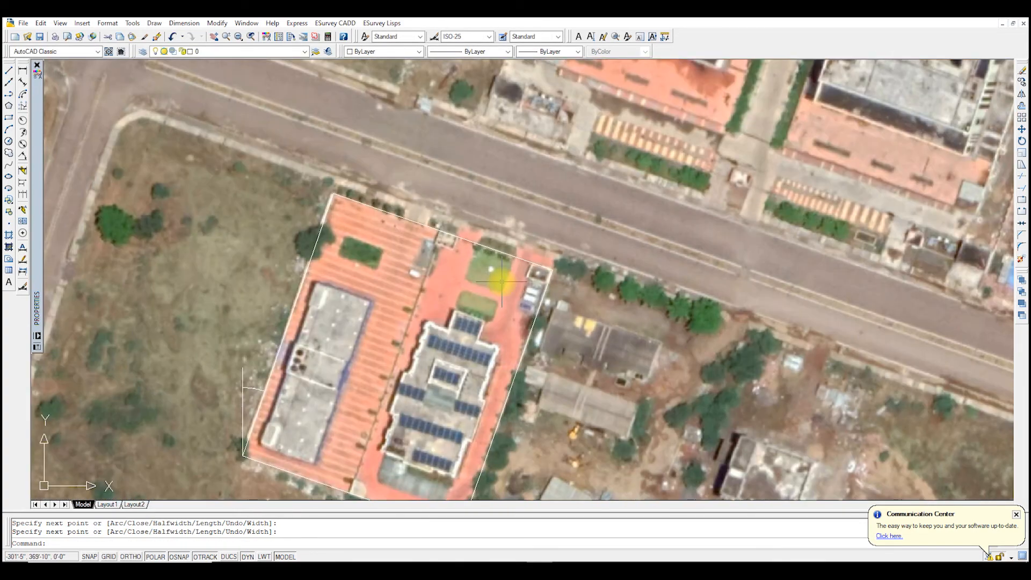
scroll(399, 282, "down", 2)
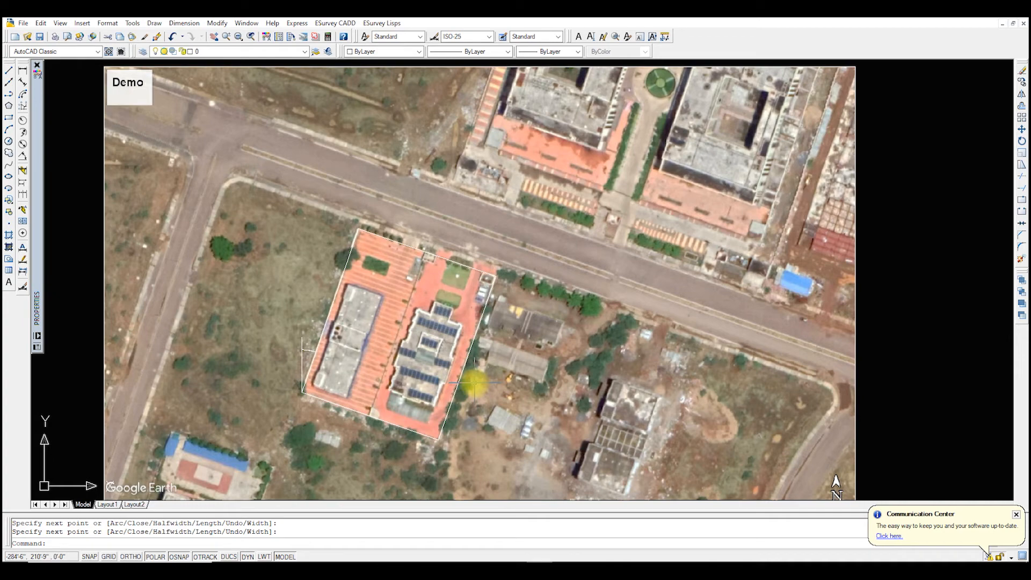
scroll(299, 379, "up", 5)
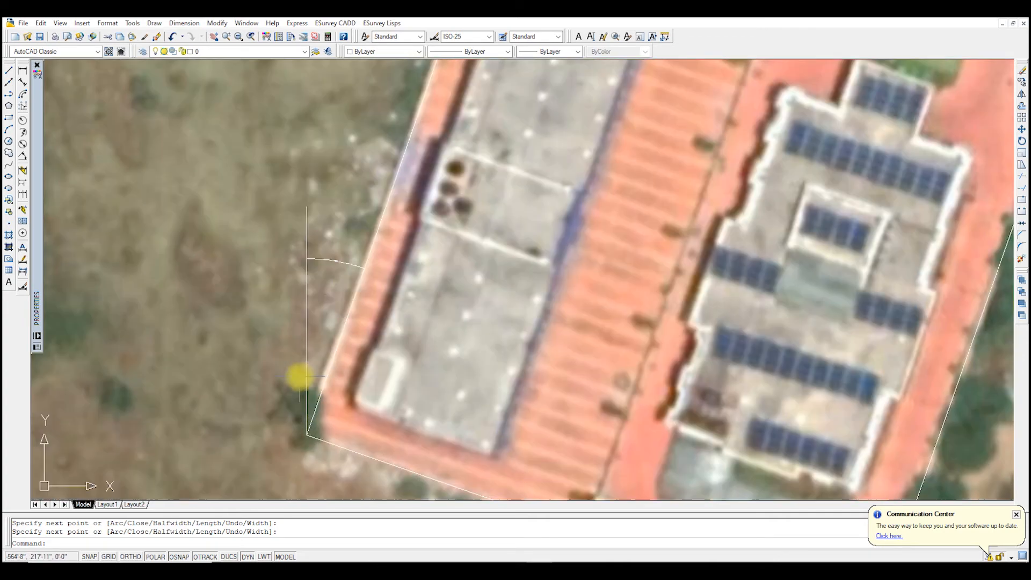
scroll(341, 264, "up", 6)
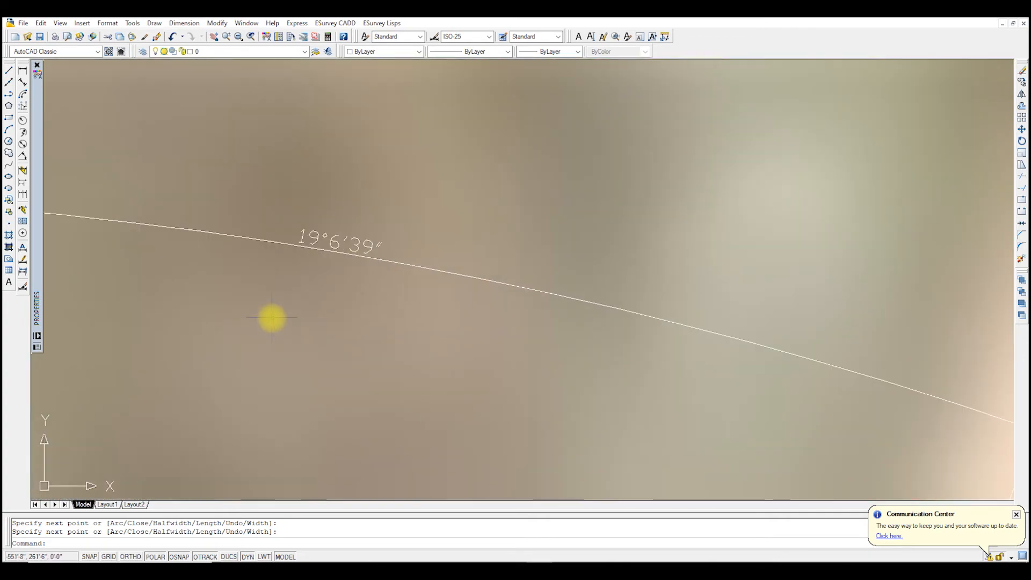
scroll(272, 318, "down", 4)
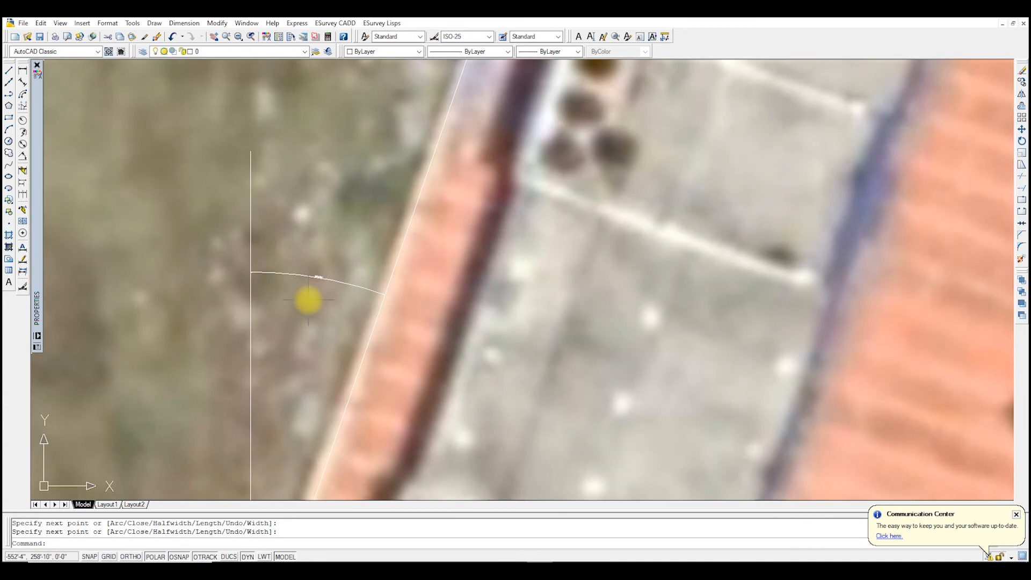
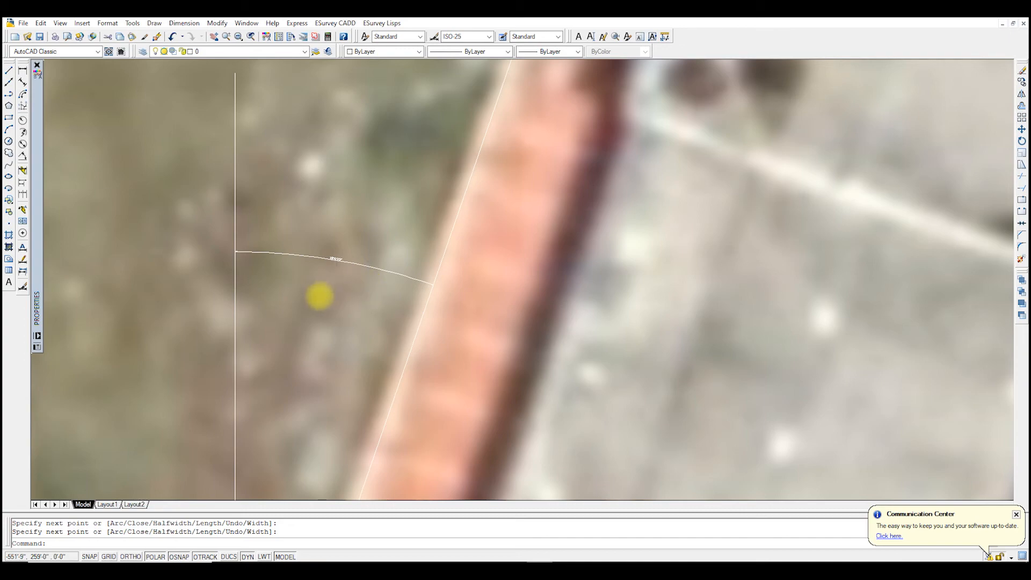
scroll(320, 295, "down", 5)
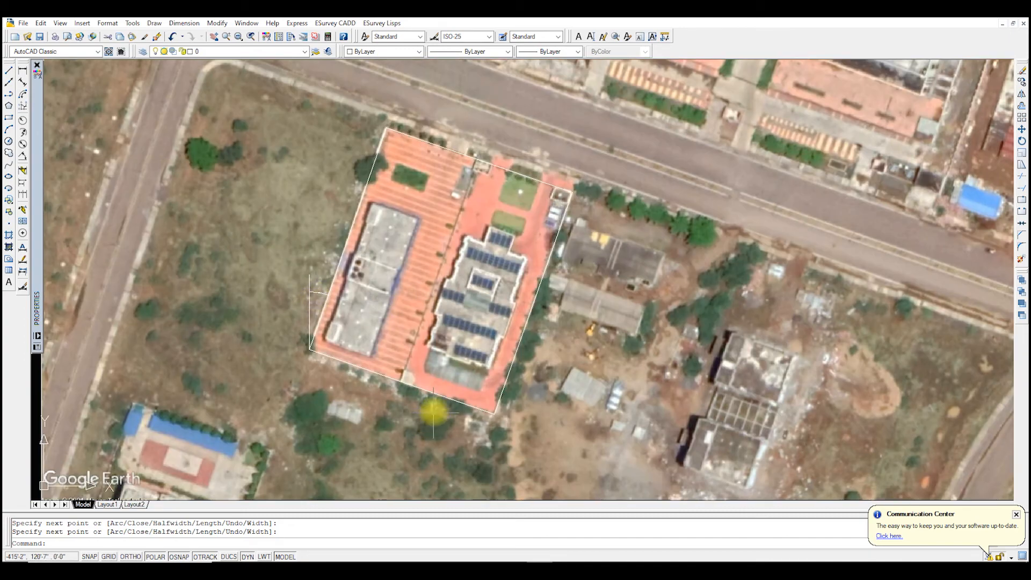
scroll(437, 414, "up", 4)
scroll(396, 460, "down", 3)
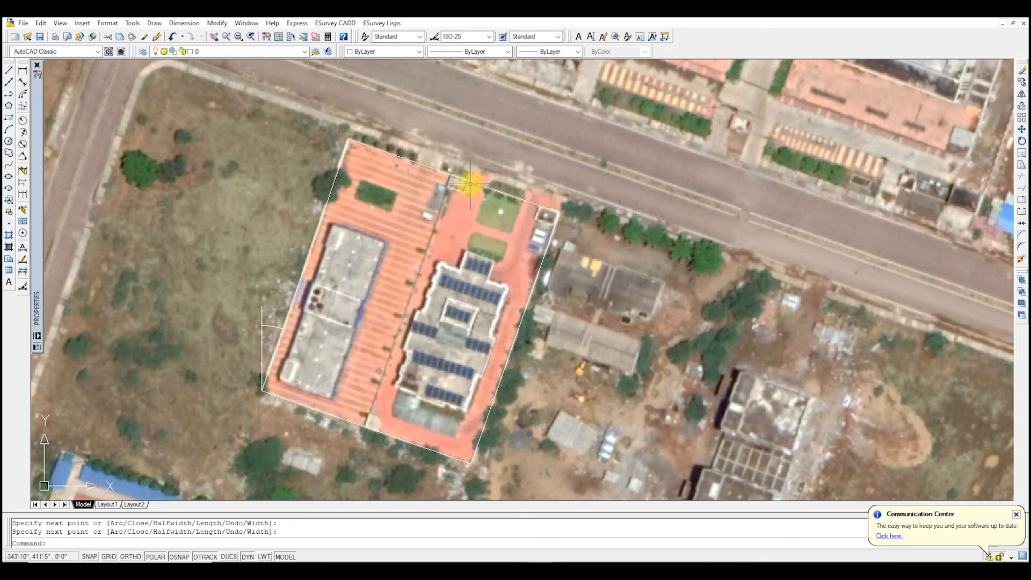
scroll(274, 325, "up", 6)
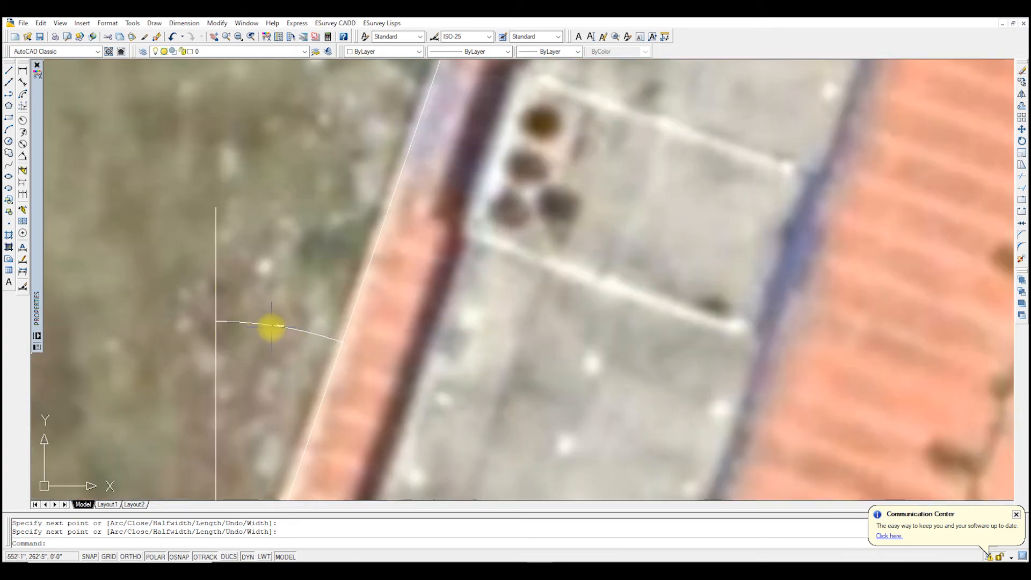
scroll(267, 329, "down", 6)
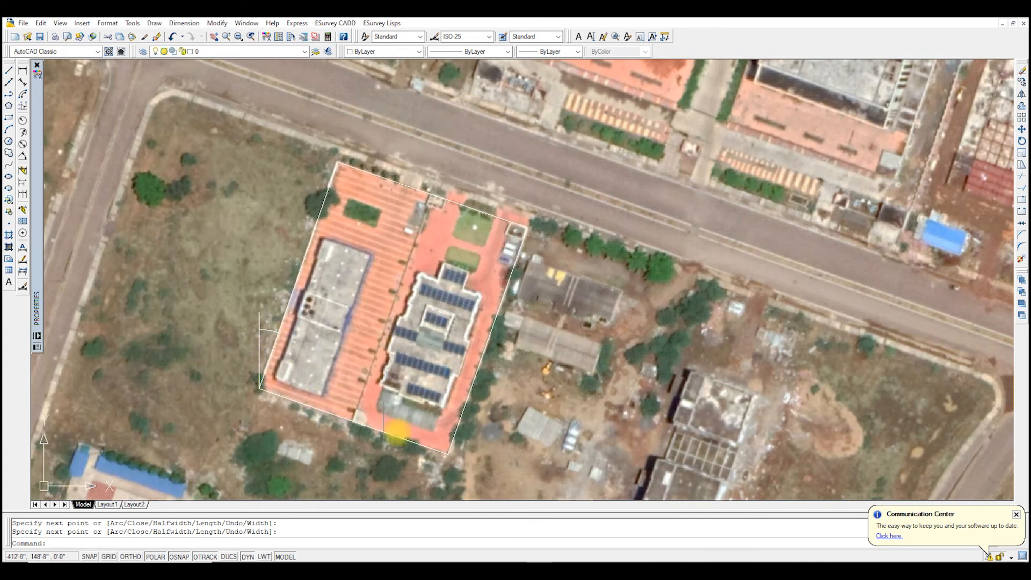
scroll(387, 432, "up", 3)
scroll(372, 429, "down", 3)
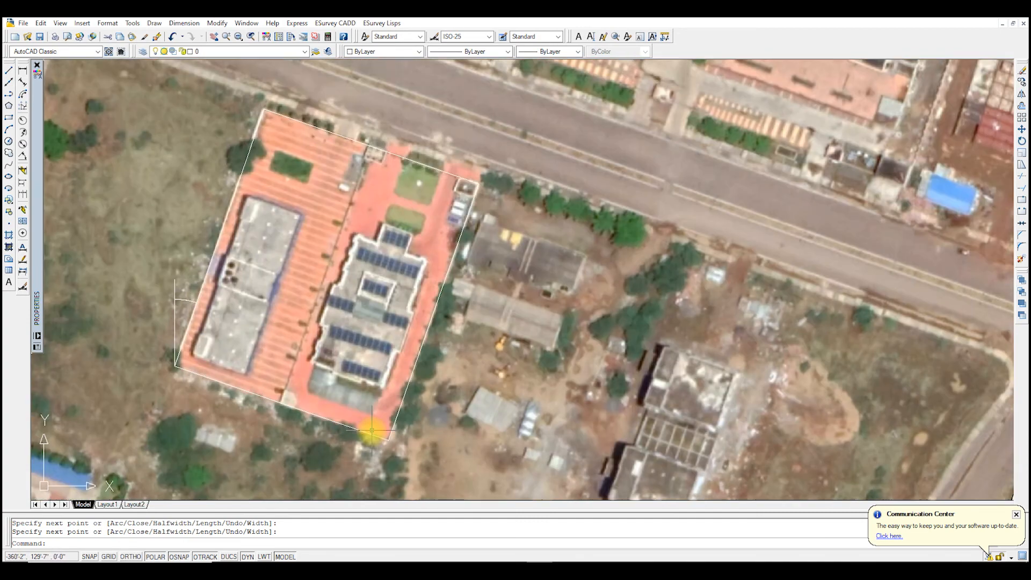
scroll(407, 220, "up", 2)
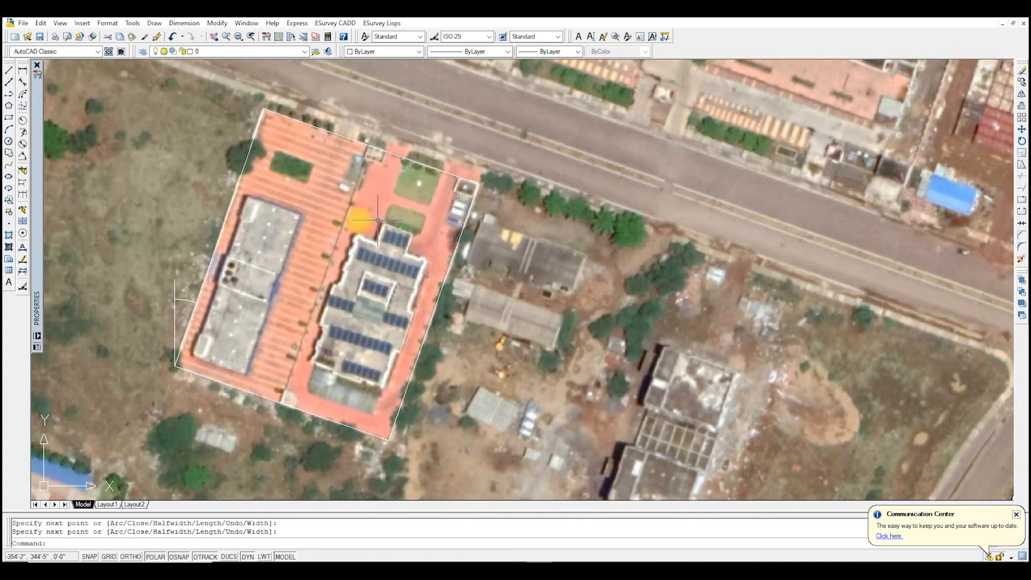
scroll(151, 317, "up", 5)
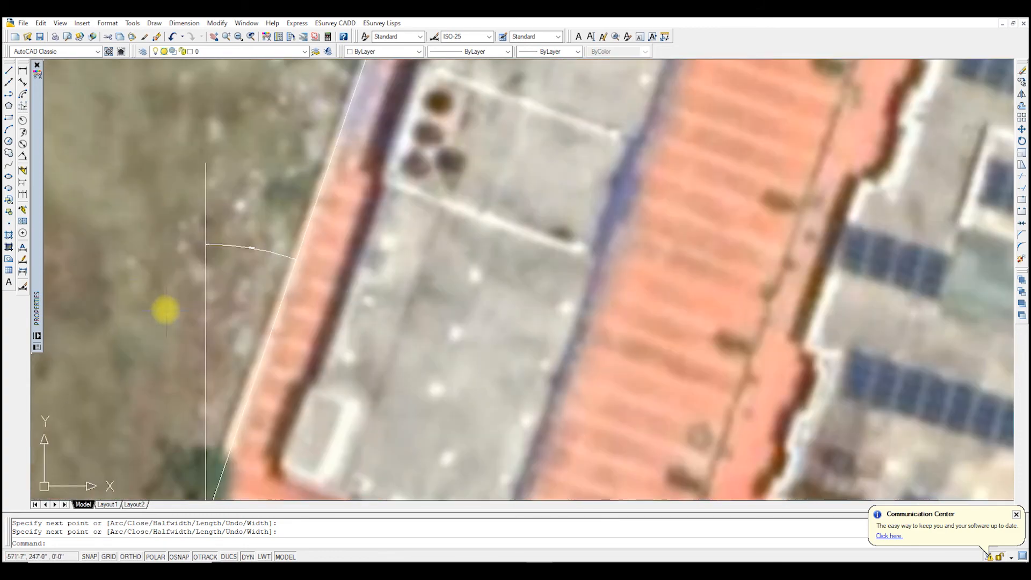
scroll(232, 217, "down", 5)
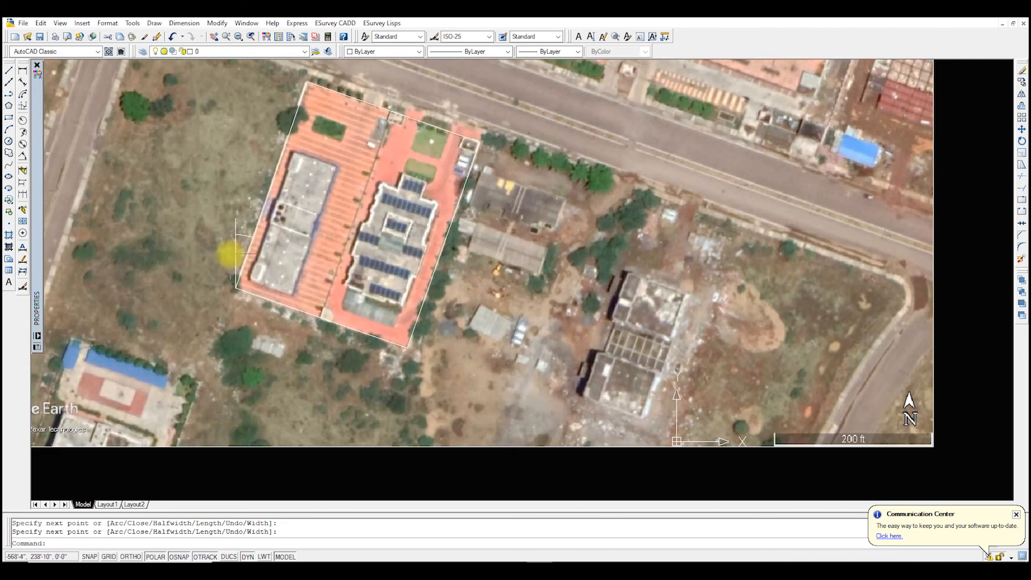
scroll(230, 246, "up", 3)
scroll(263, 268, "down", 8)
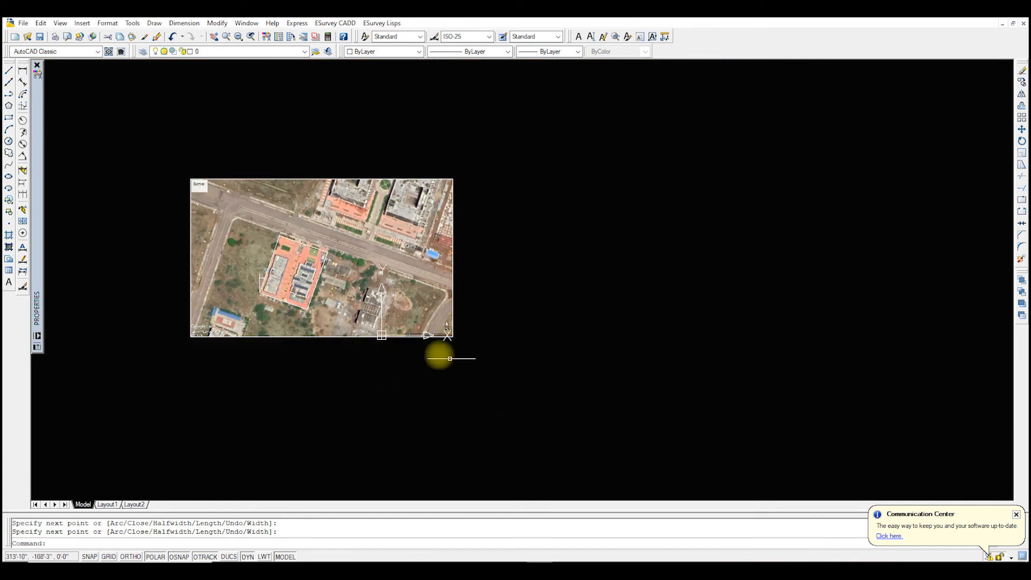
scroll(354, 328, "up", 2)
left_click(548, 368)
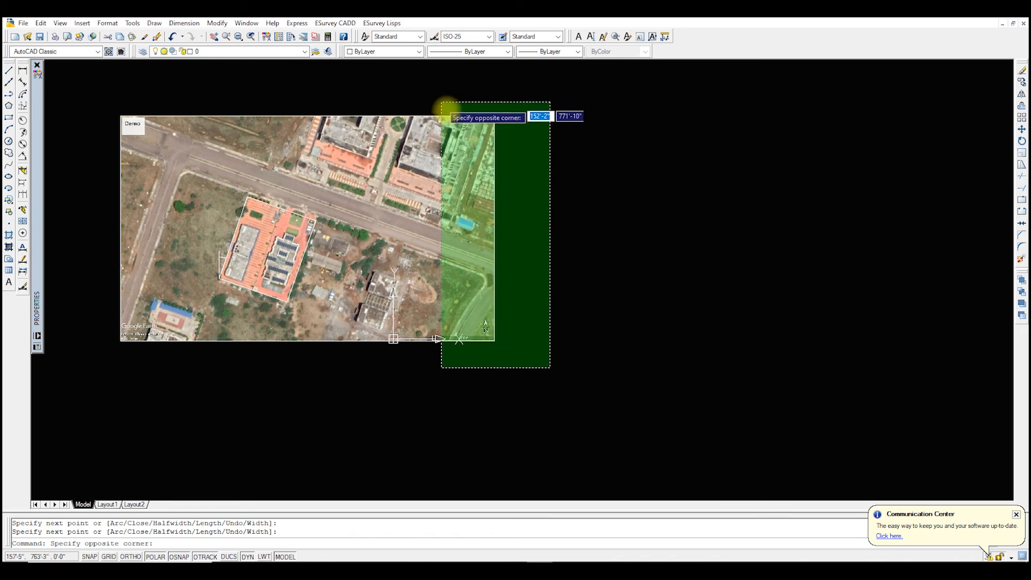
left_click(438, 98)
scroll(280, 268, "up", 4)
left_click(354, 347)
left_click(269, 244)
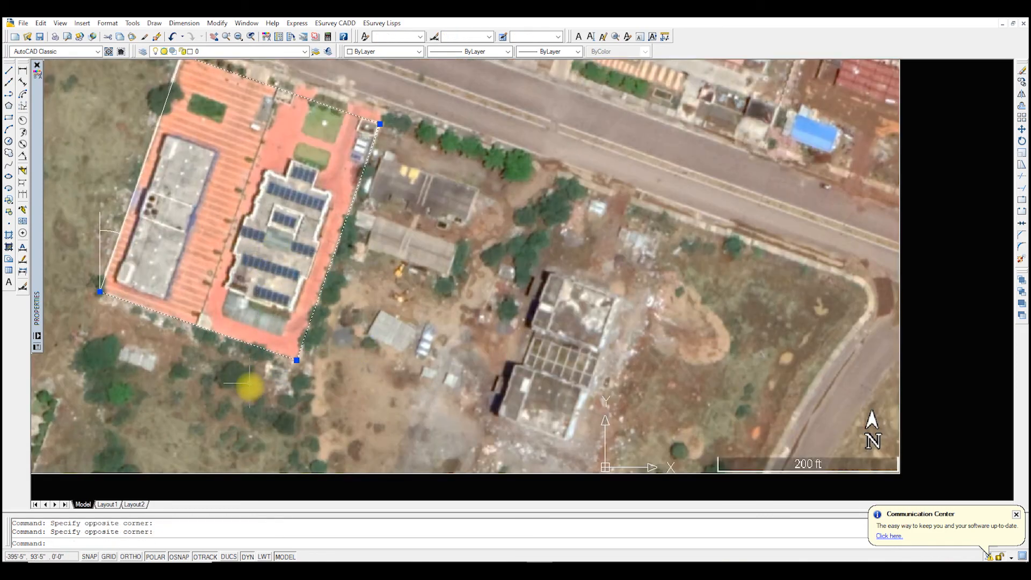
scroll(259, 404, "down", 2)
key("Escape")
Draw a new polyline from the northwest corner along the north and east boundaries, snapping to the northeast and southeast corners
left_click(10, 96)
scroll(234, 188, "up", 6)
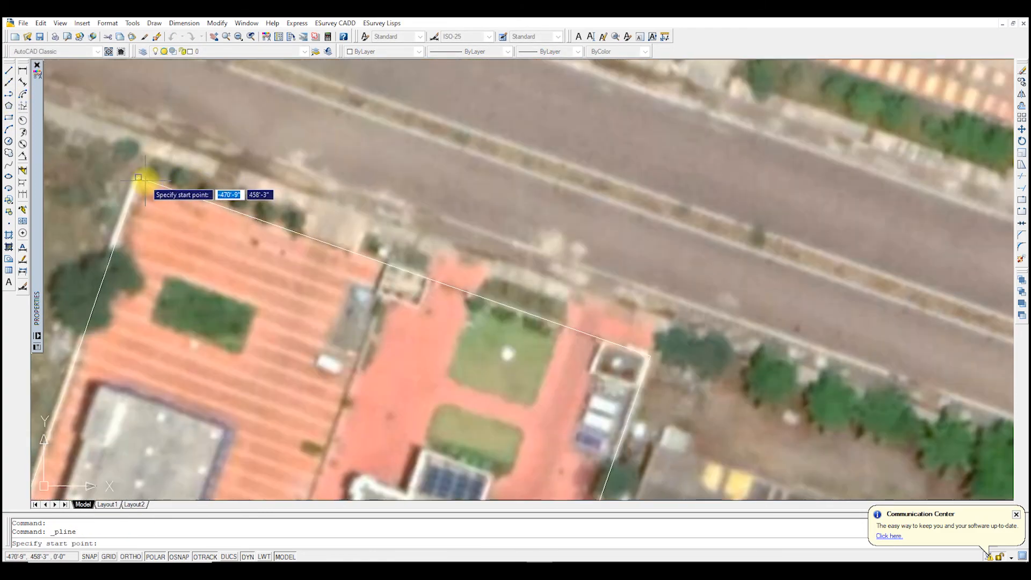
left_click(138, 178)
scroll(400, 157, "down", 2)
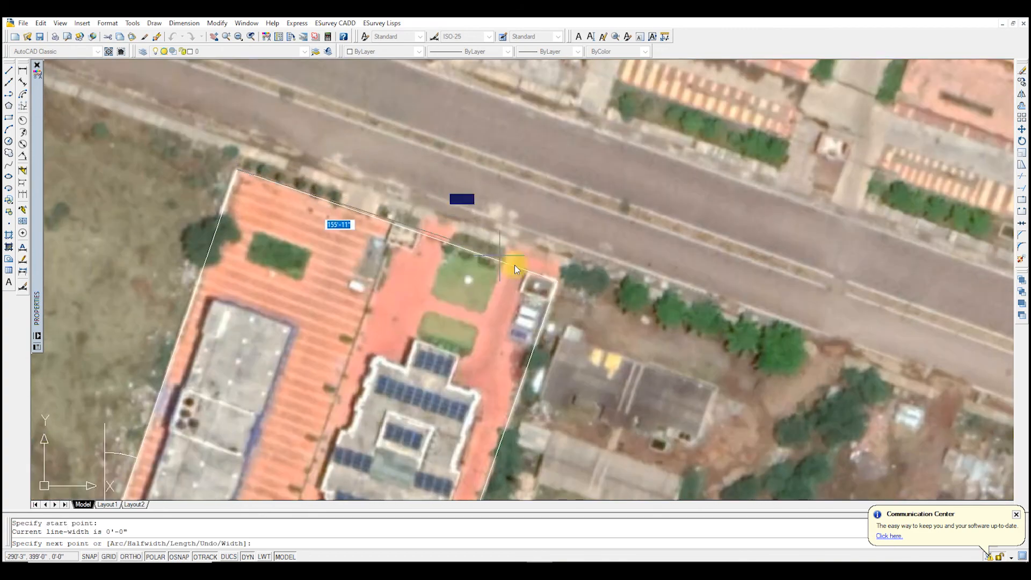
left_click(556, 280)
scroll(587, 211, "down", 4)
scroll(552, 322, "up", 4)
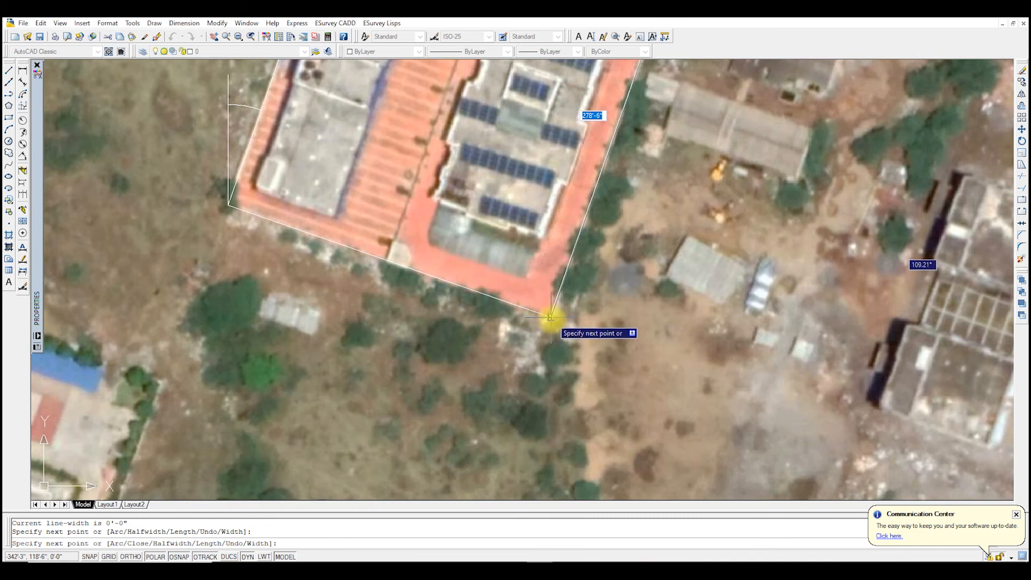
left_click(550, 318)
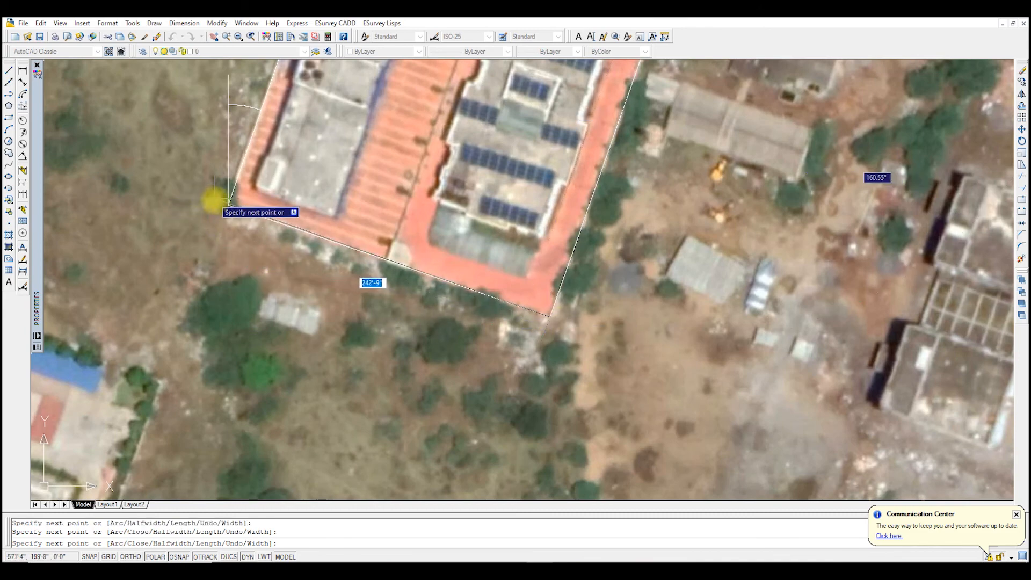
Complete the polyline along the south and west boundaries, snapping back to its start at the northwest corner
left_click(228, 203)
scroll(220, 250, "down", 3)
scroll(268, 203, "up", 3)
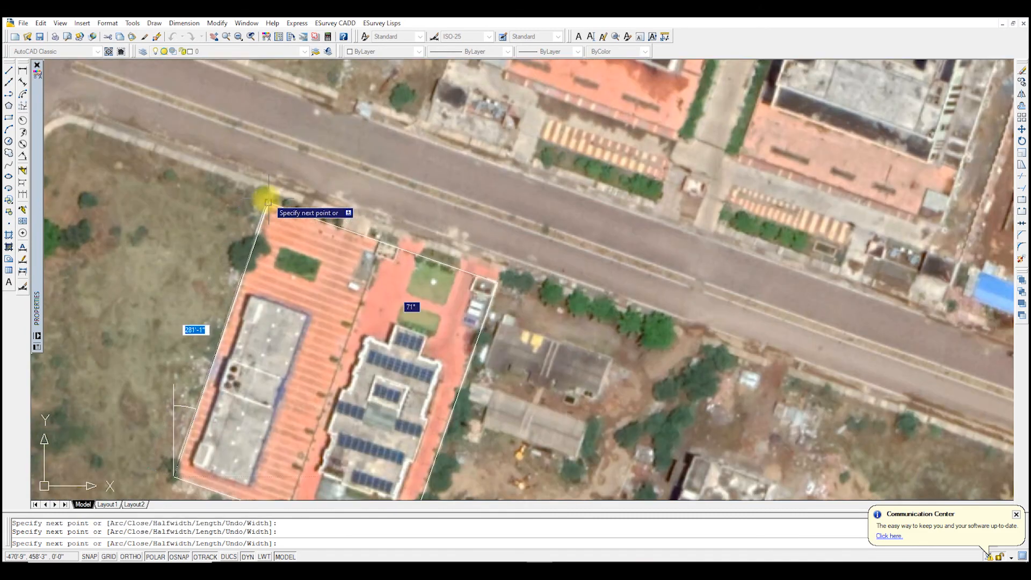
left_click(268, 202)
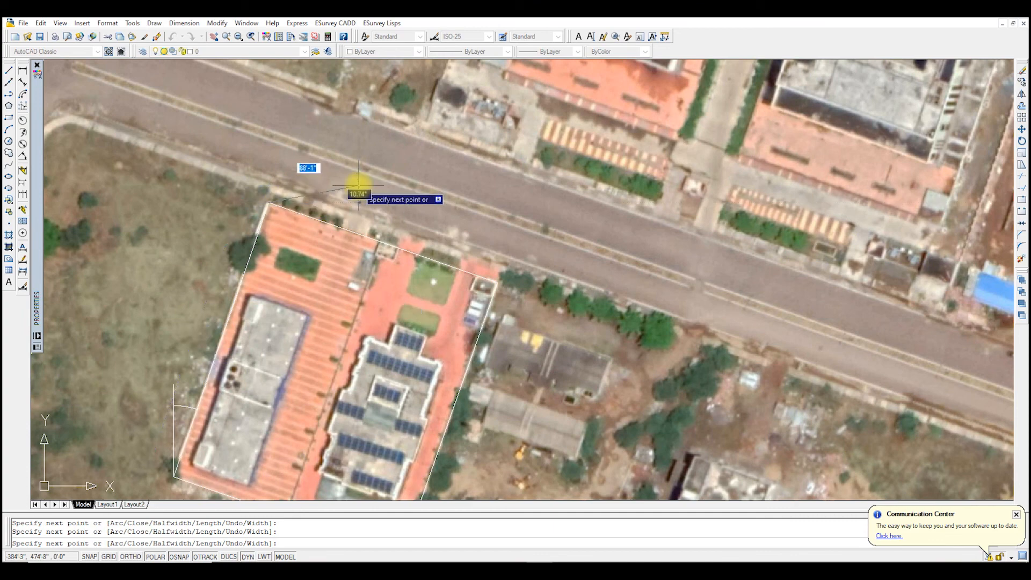
key("Return")
Copy the traced site polyline from its southeast corner to the empty area east of the satellite image
left_click(457, 390)
scroll(311, 188, "down", 5)
scroll(387, 292, "up", 4)
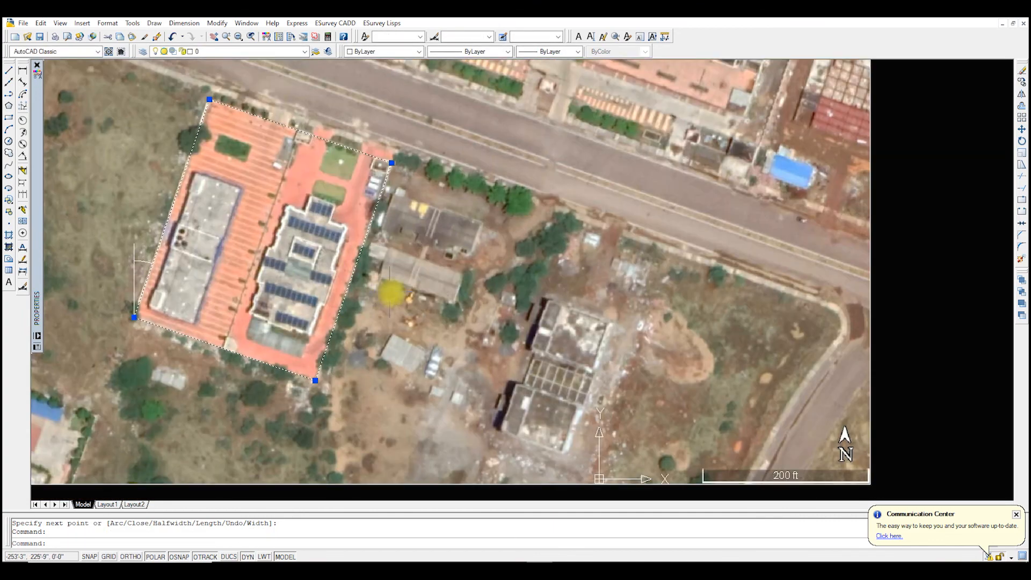
right_click(425, 294)
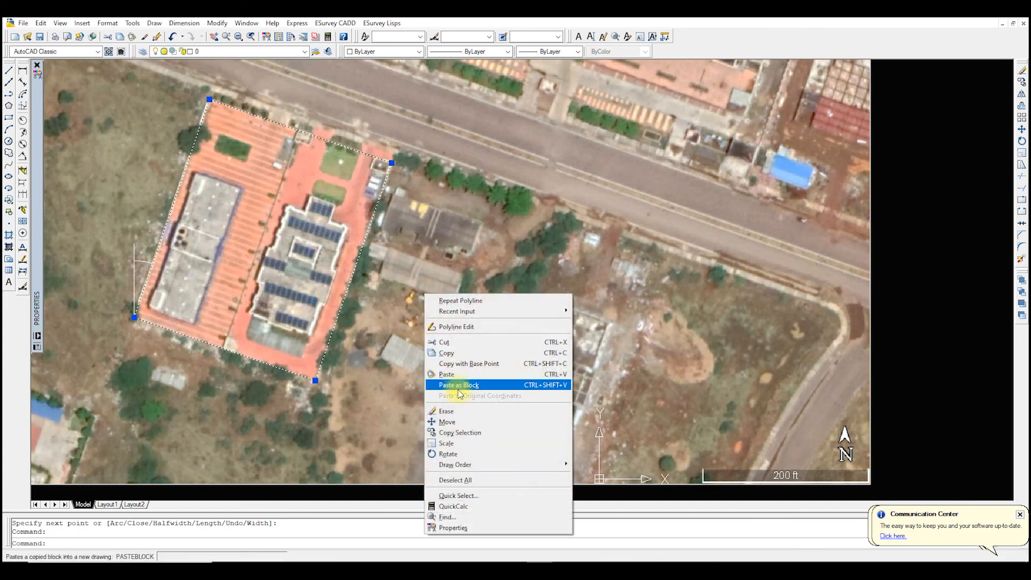
left_click(460, 433)
left_click(315, 380)
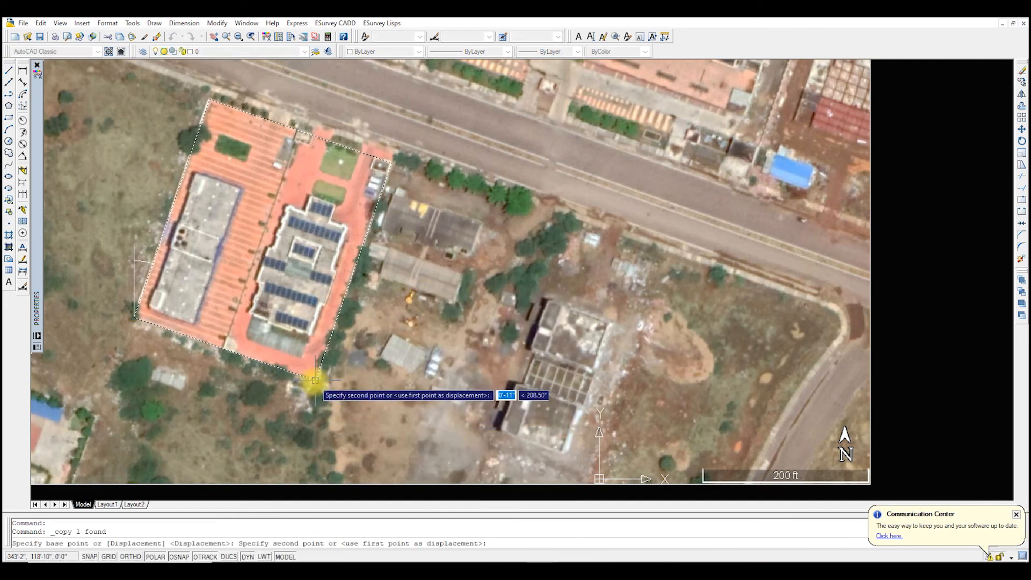
scroll(144, 277, "down", 5)
left_click(490, 321)
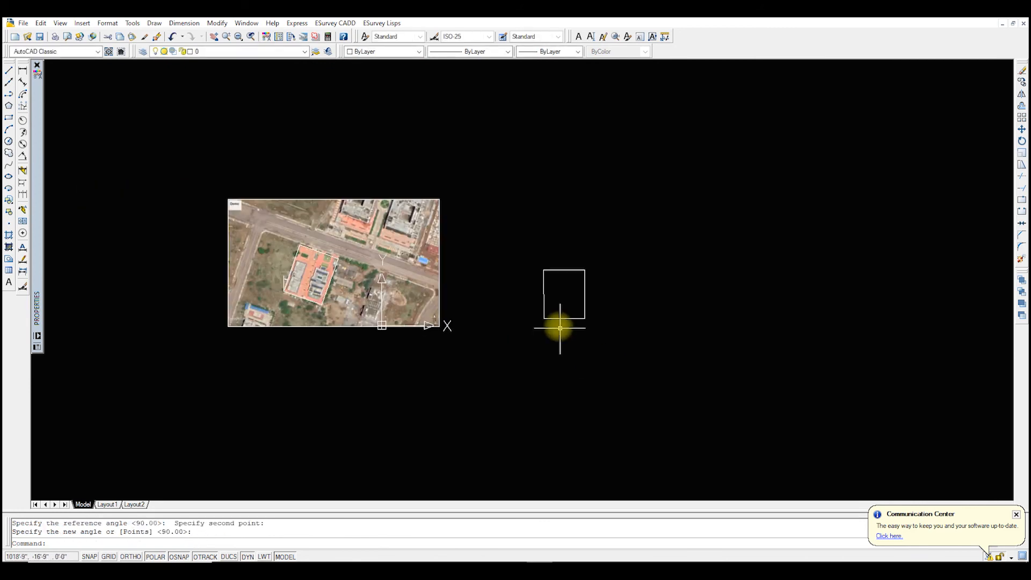
Inspect the upright copy of the site outline beside the satellite image and select it
scroll(559, 322, "up", 5)
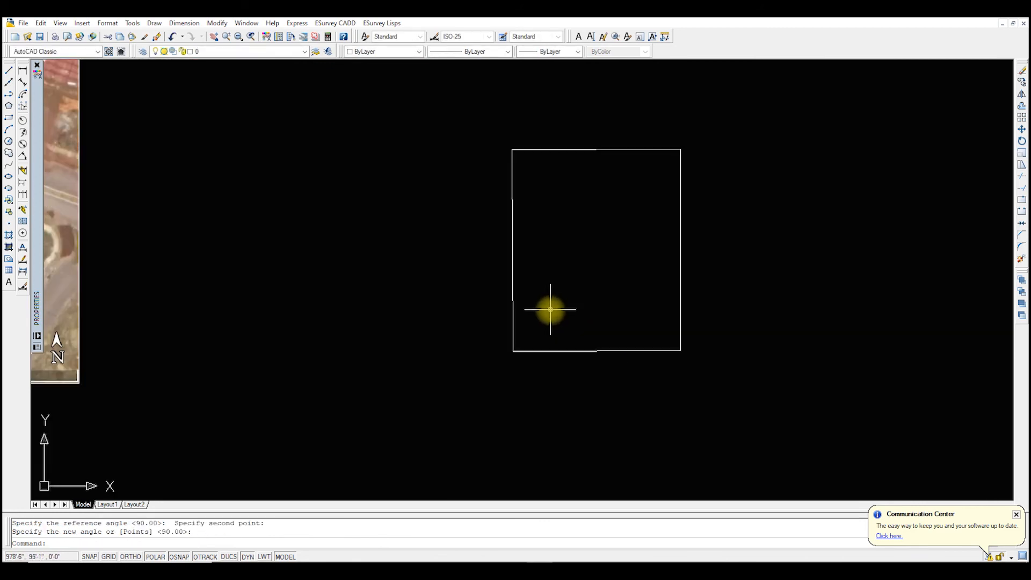
scroll(550, 309, "down", 4)
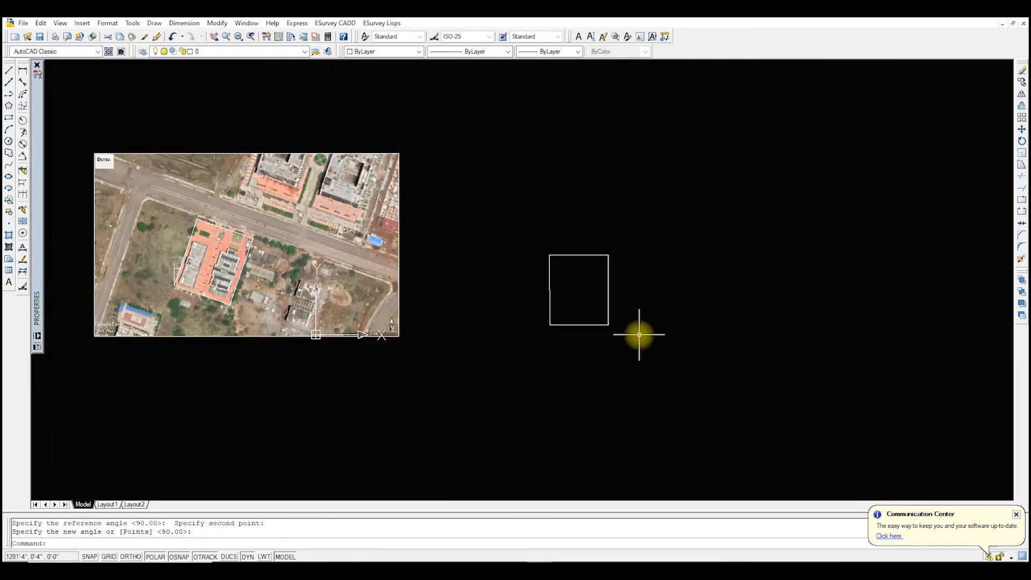
scroll(526, 252, "up", 3)
scroll(571, 262, "up", 3)
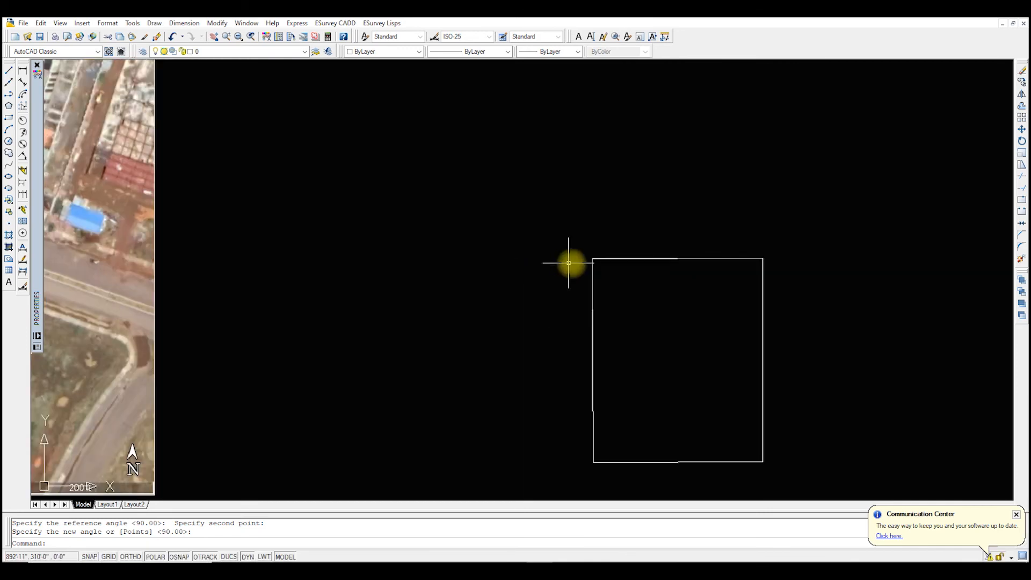
scroll(596, 284, "down", 6)
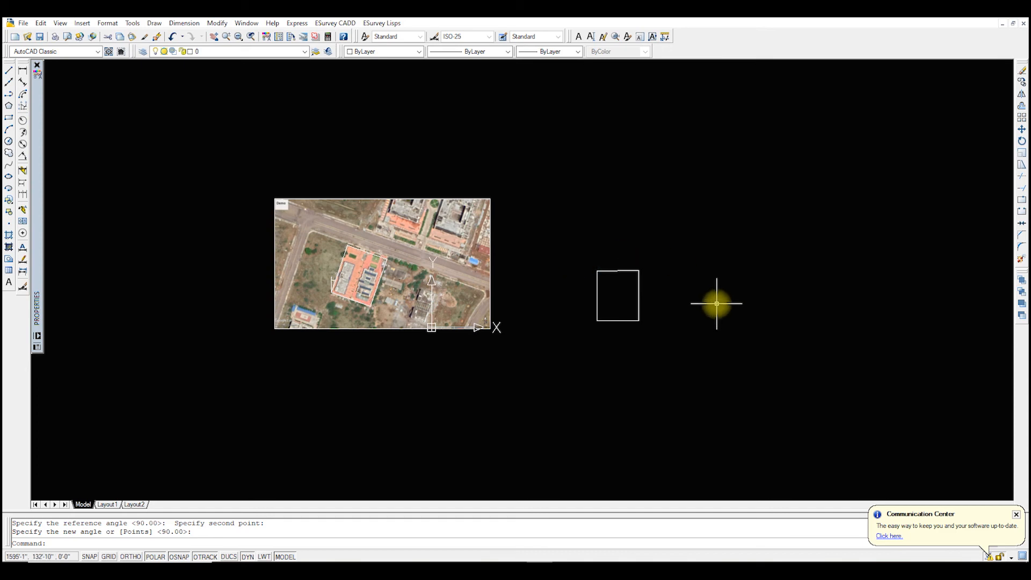
left_click(651, 334)
left_click(571, 240)
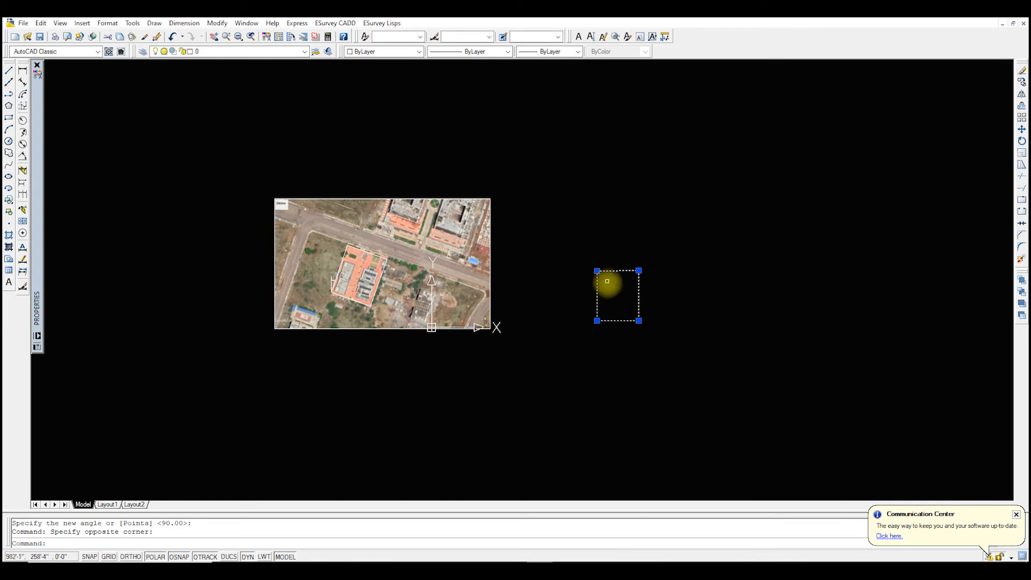
left_click(673, 352)
left_click(555, 212)
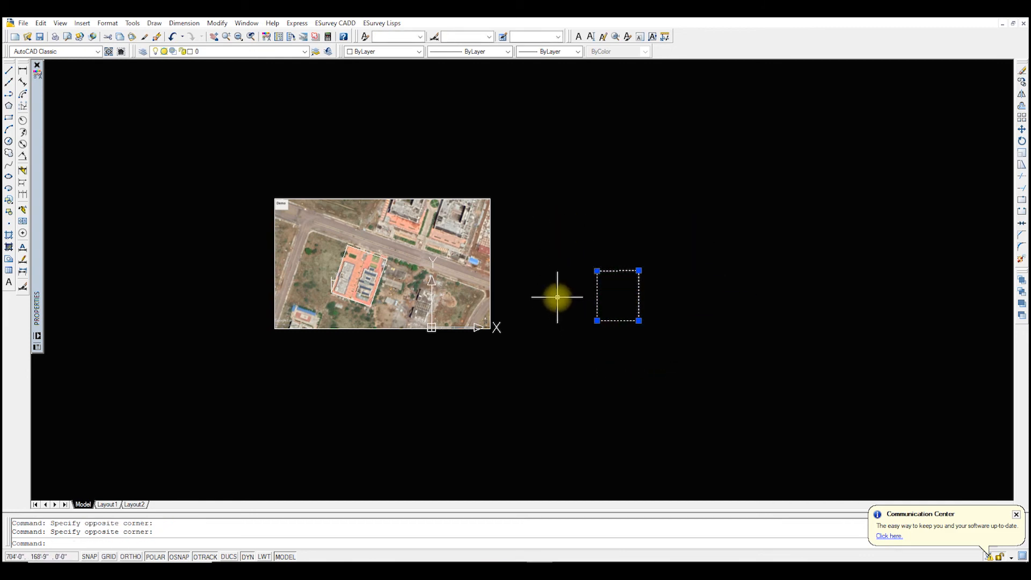
Read the angle dimension between the vertical reference line and the site's west boundary on the satellite image
scroll(352, 268, "up", 8)
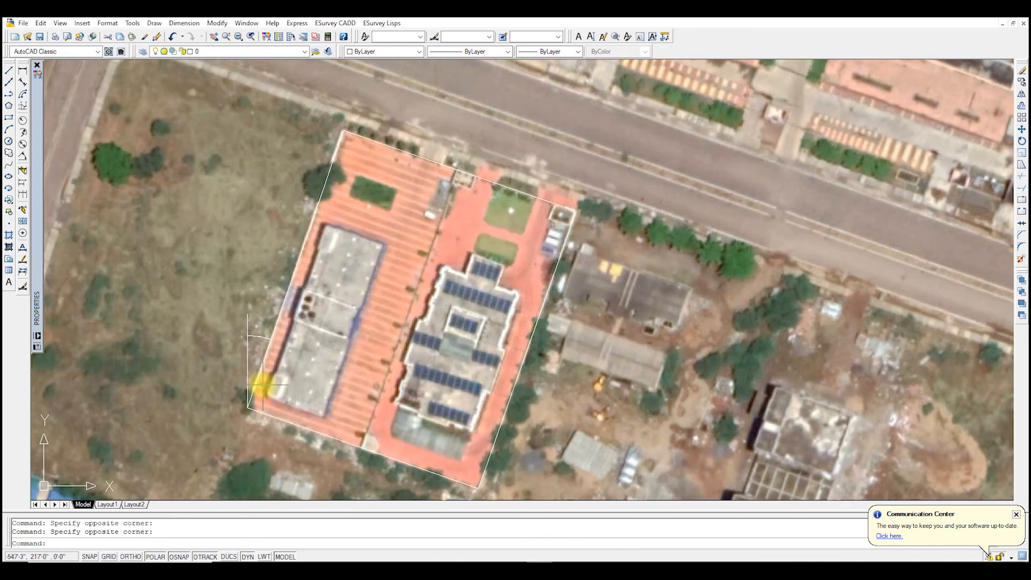
scroll(263, 385, "up", 10)
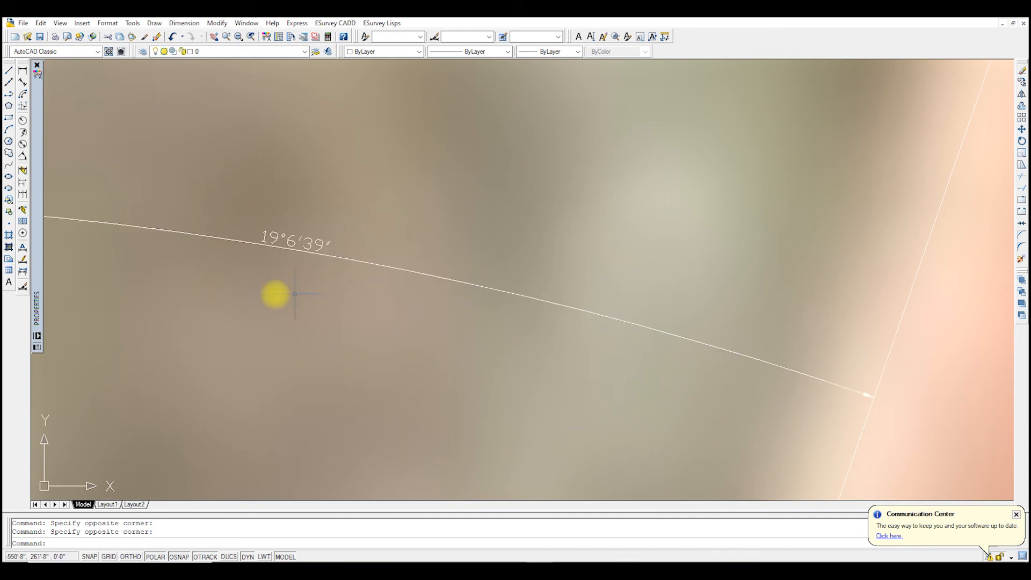
scroll(220, 214, "up", 3)
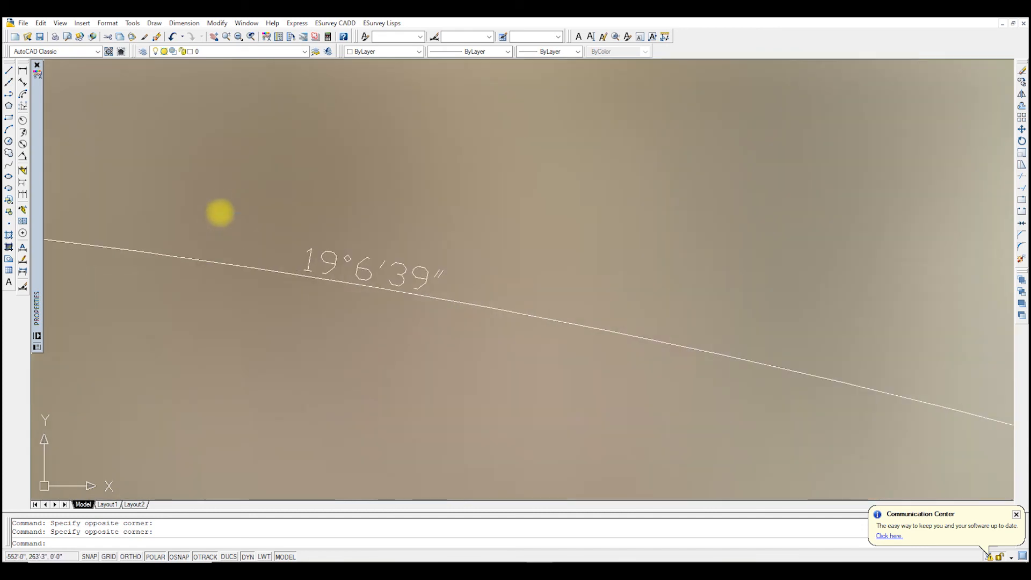
scroll(221, 221, "down", 10)
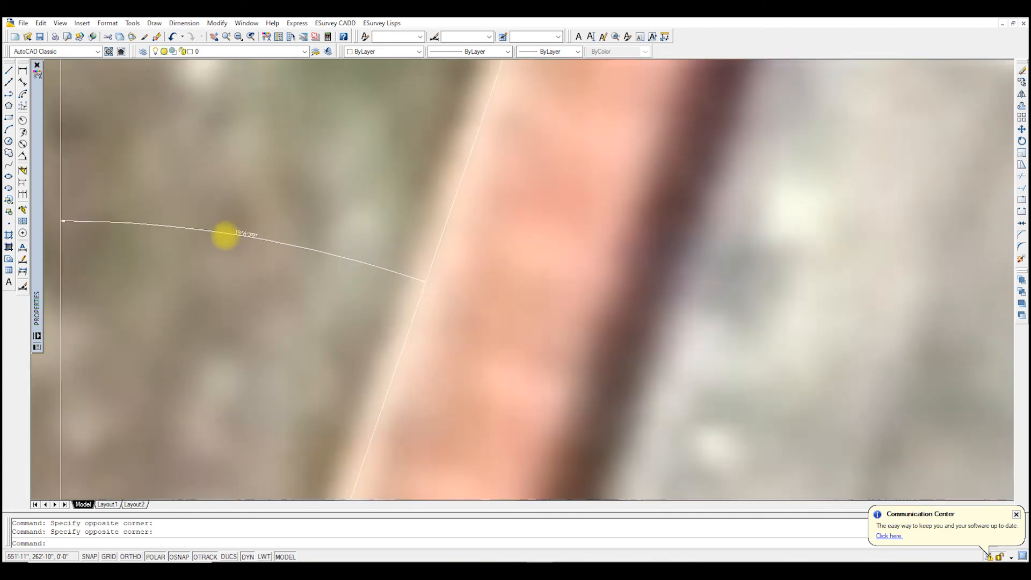
scroll(224, 235, "down", 2)
scroll(644, 270, "up", 2)
scroll(655, 274, "up", 3)
scroll(416, 296, "down", 2)
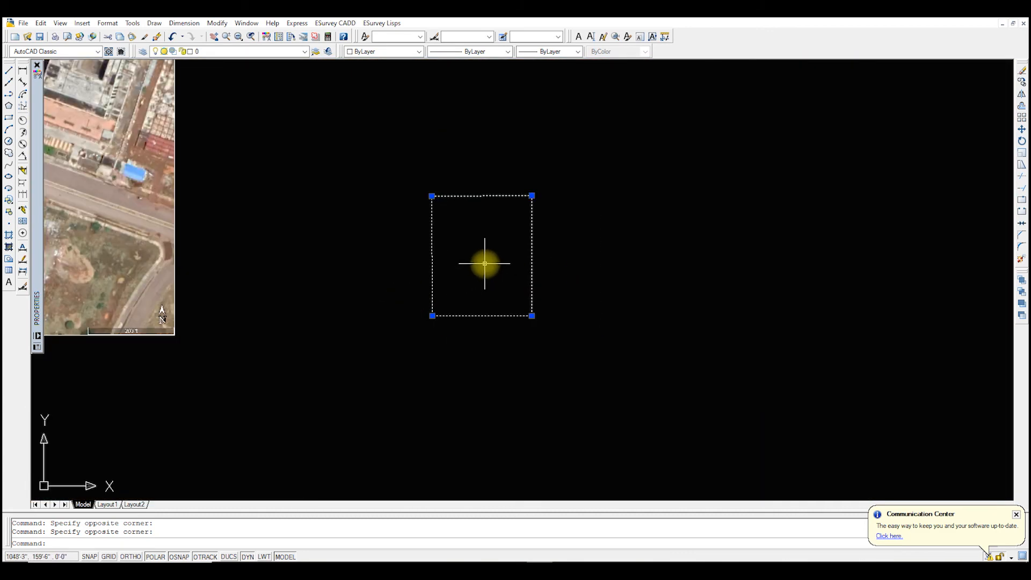
Start rotating the selected outline copy about its southwest corner with the Reference option
right_click(485, 263)
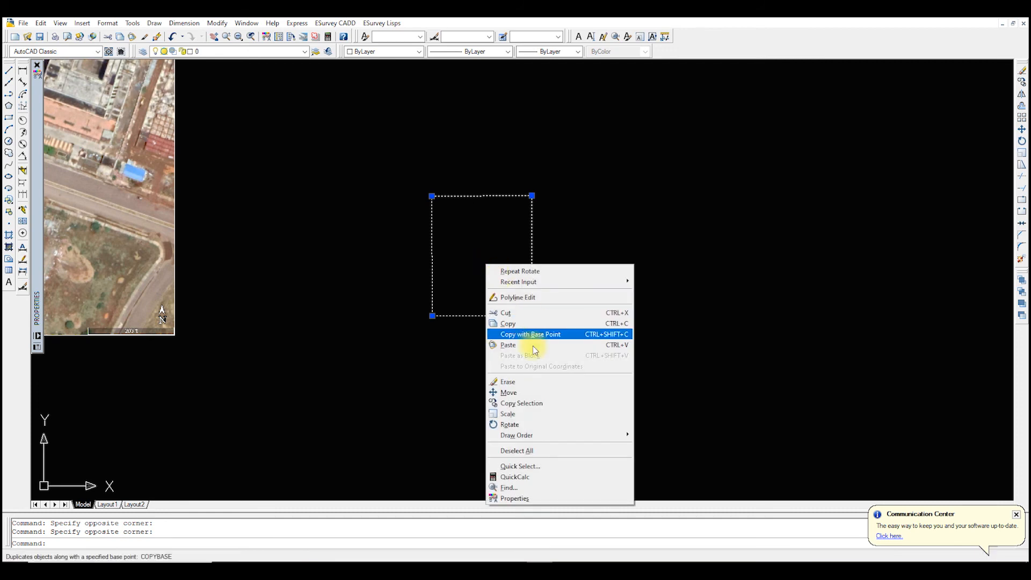
left_click(509, 425)
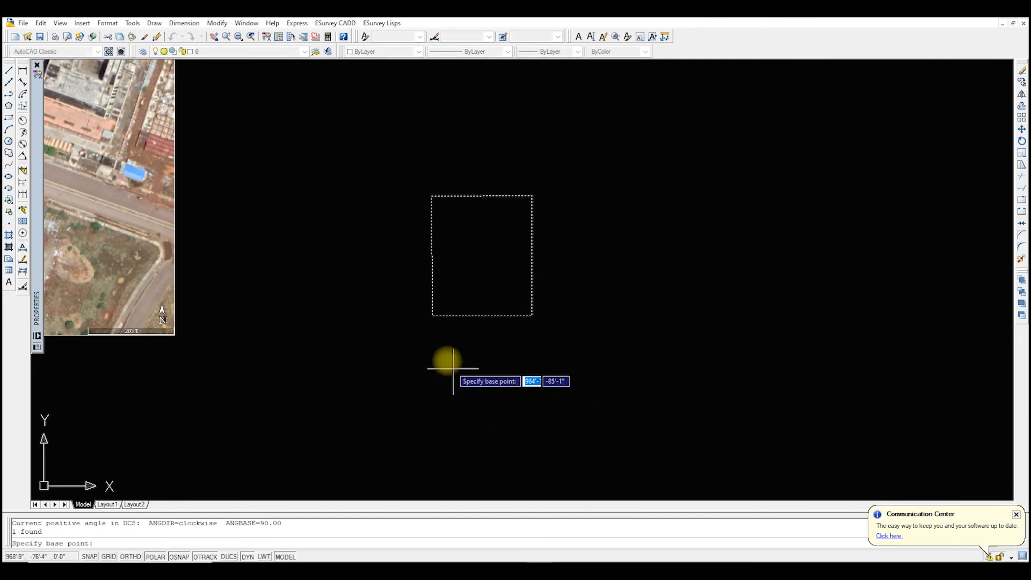
left_click(433, 316)
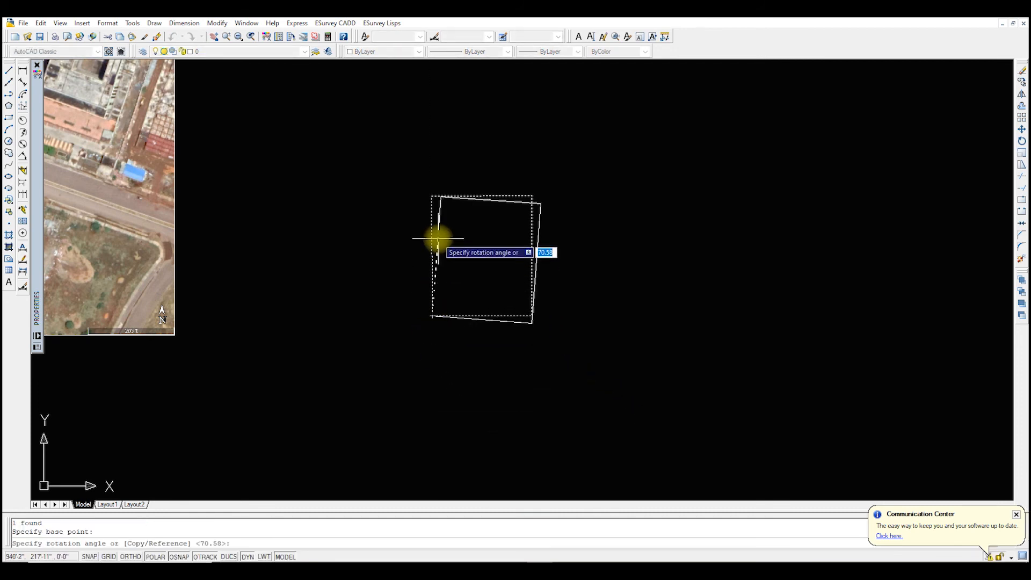
type("r")
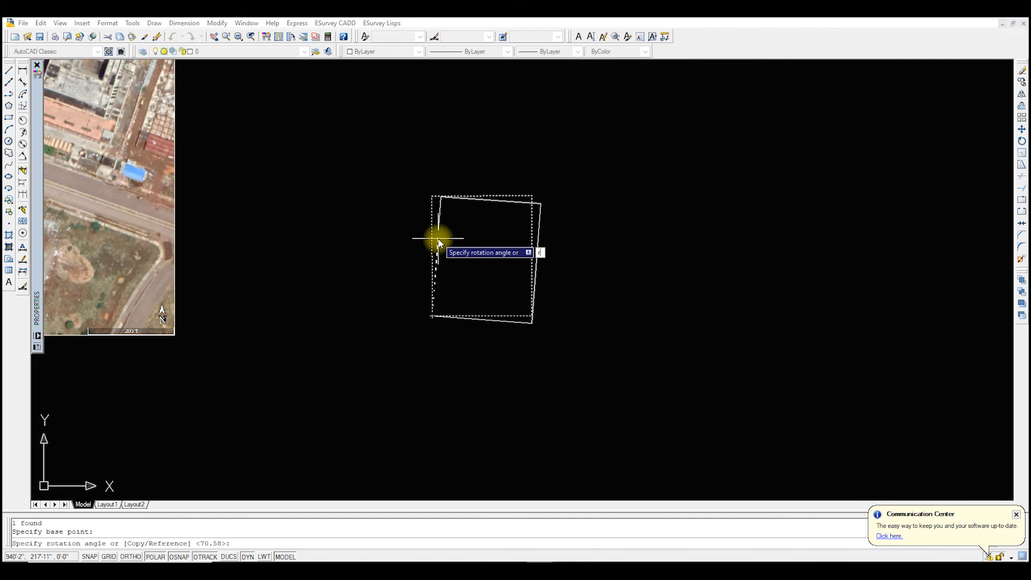
key("Return")
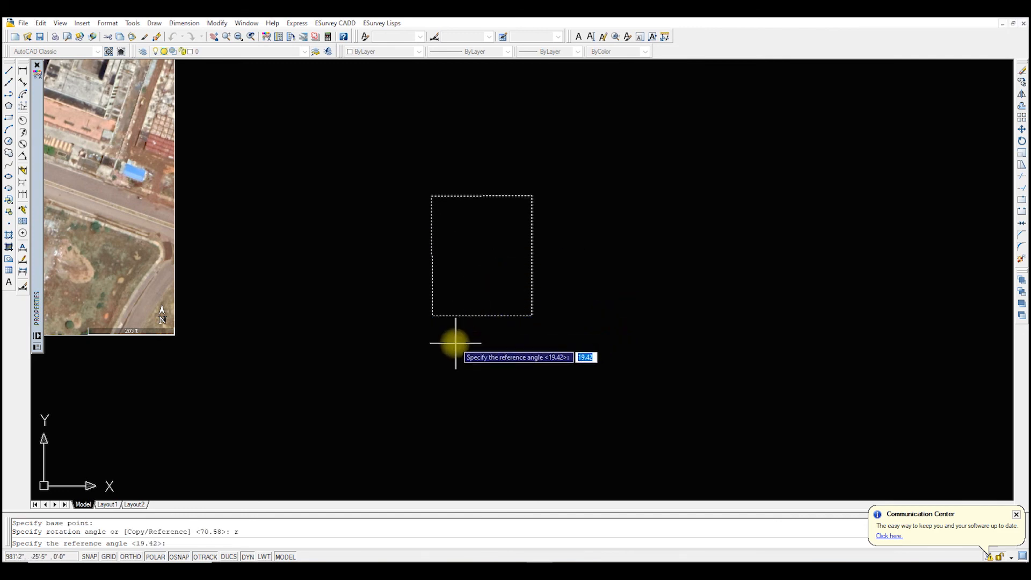
Recheck the west boundary's angle dimension near the traced site's southwest corner for use in the rotation
scroll(556, 352, "down", 3)
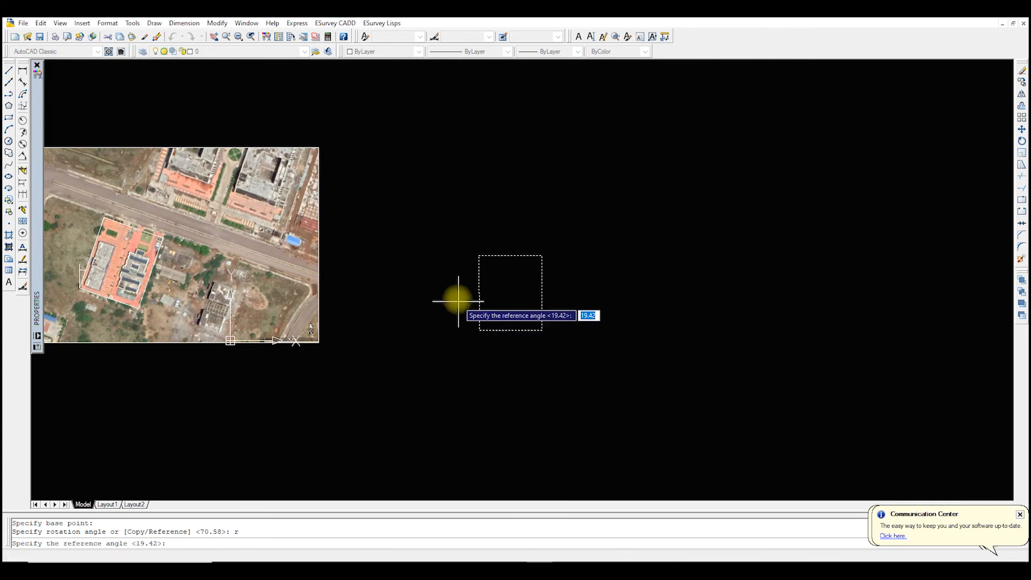
scroll(459, 298, "up", 5)
scroll(677, 350, "down", 3)
scroll(371, 327, "up", 6)
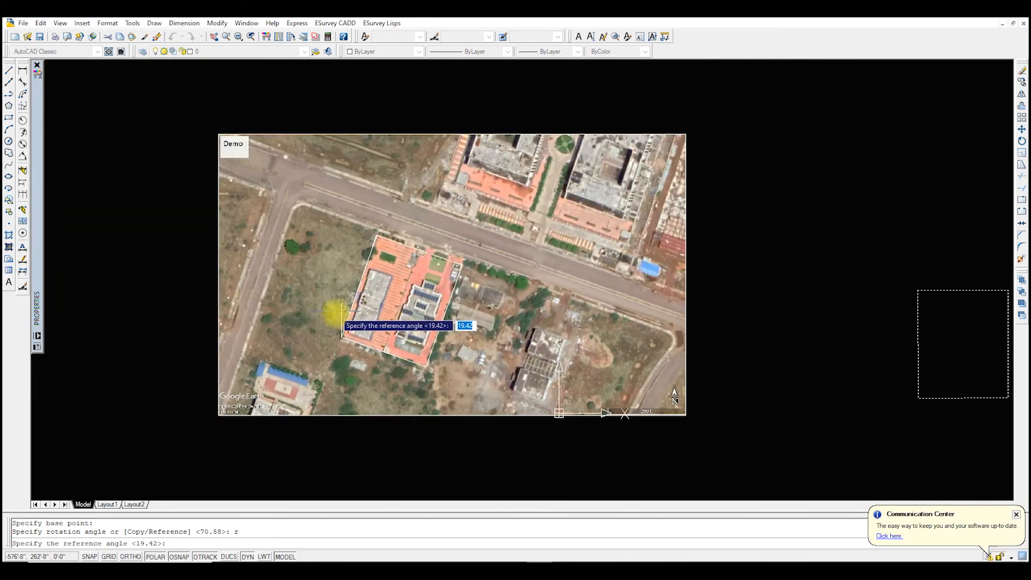
scroll(400, 270, "up", 8)
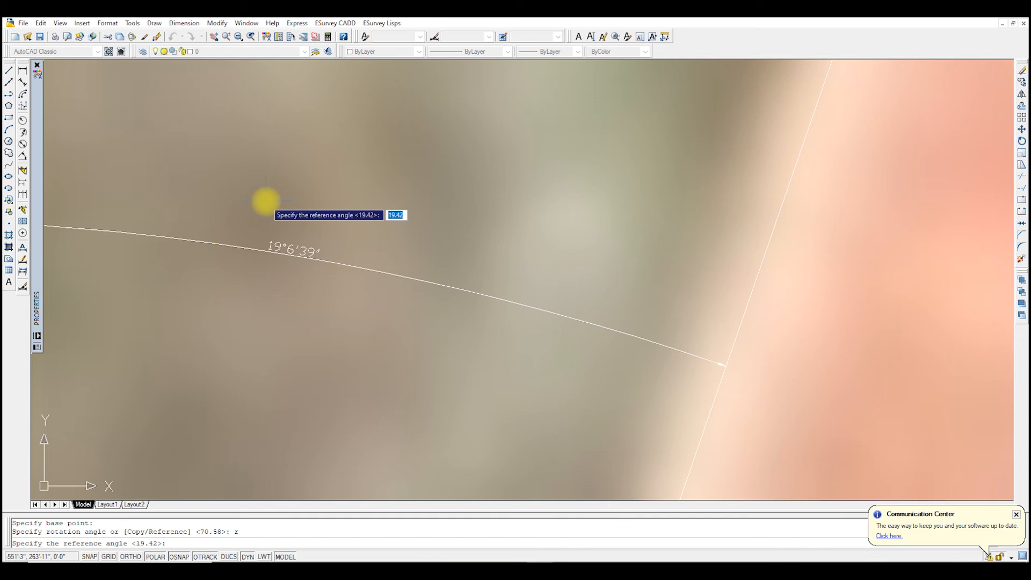
scroll(266, 201, "down", 10)
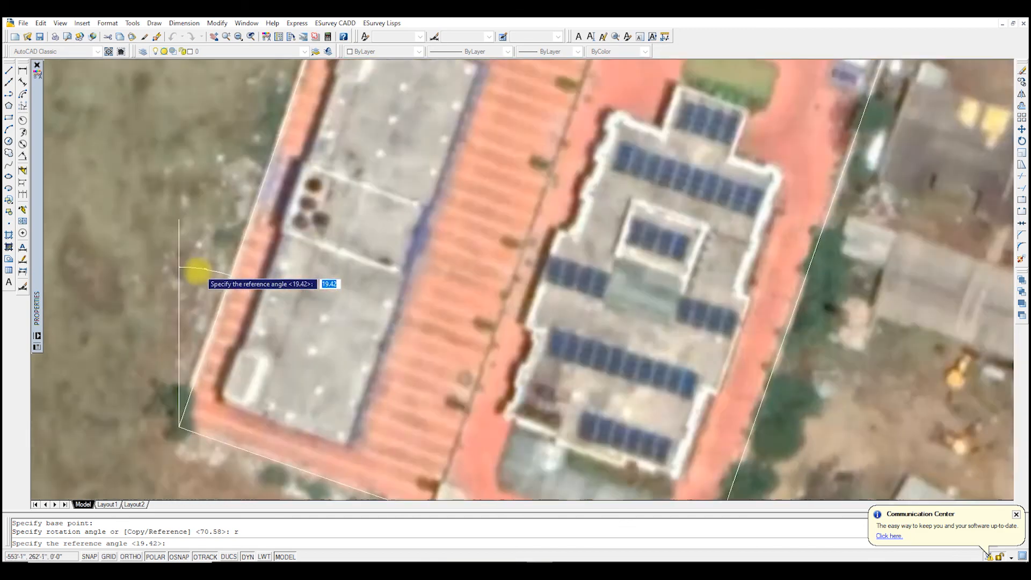
scroll(588, 302, "up", 5)
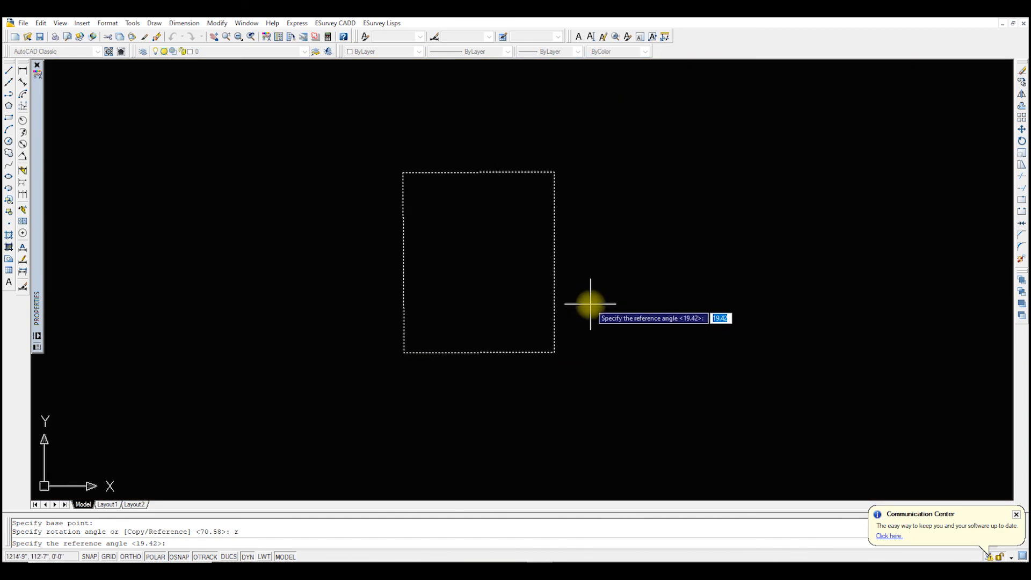
scroll(600, 329, "down", 2)
scroll(600, 329, "down", 2)
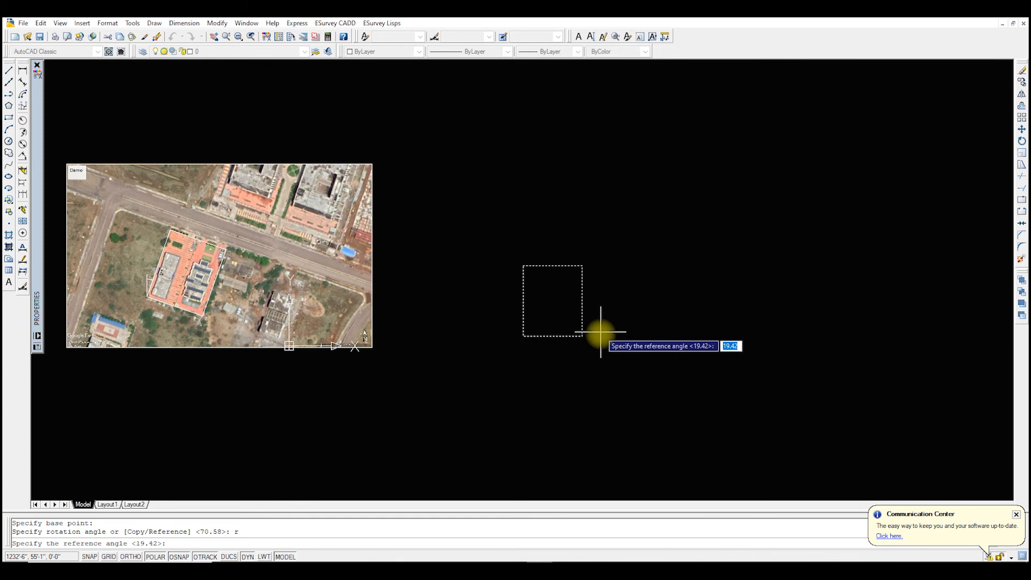
Set the copy's west edge, from southwest to northwest corner, as the rotation reference and enter 19d6'39" as the new angle
left_click(523, 336)
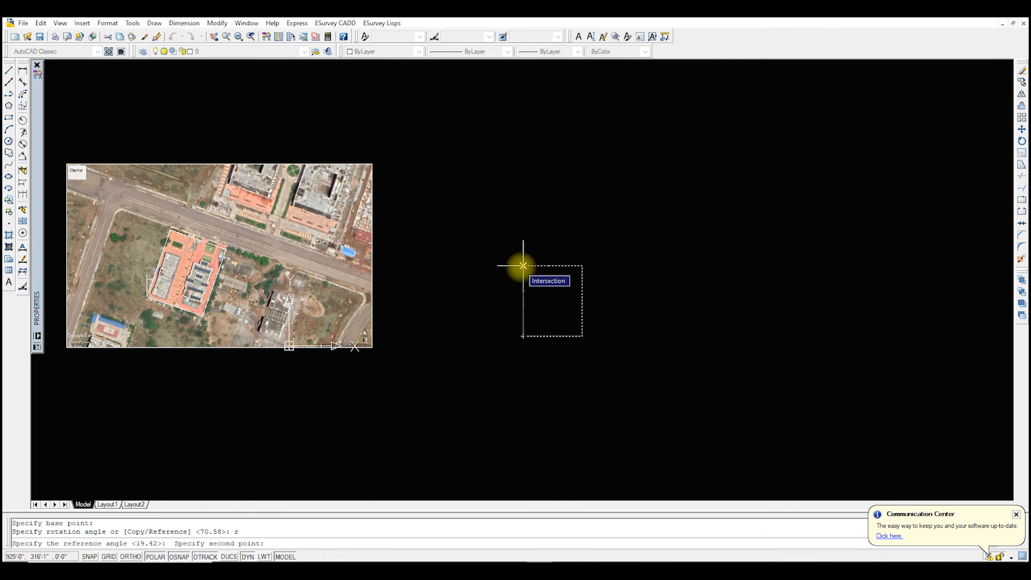
left_click(523, 265)
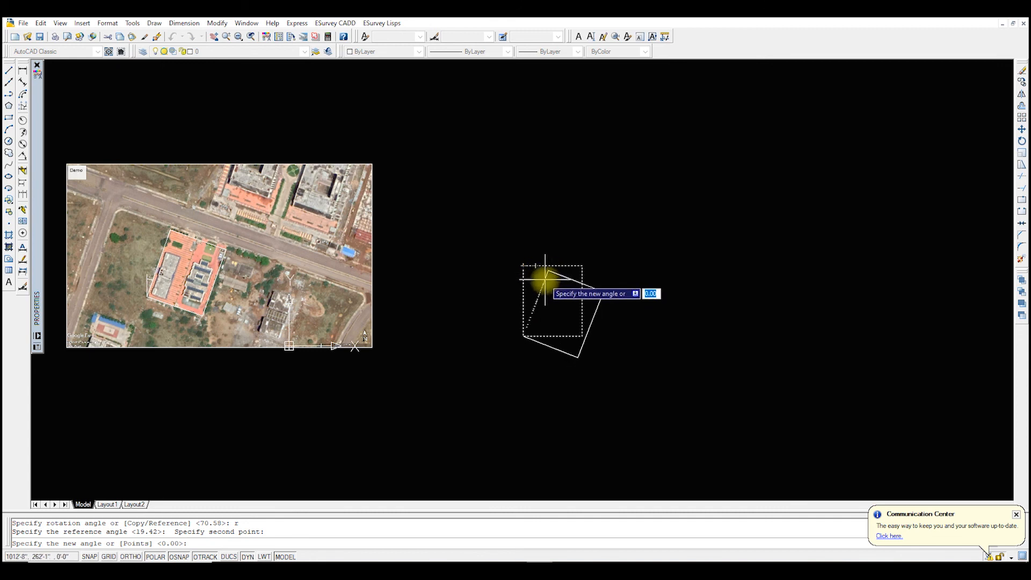
type("p")
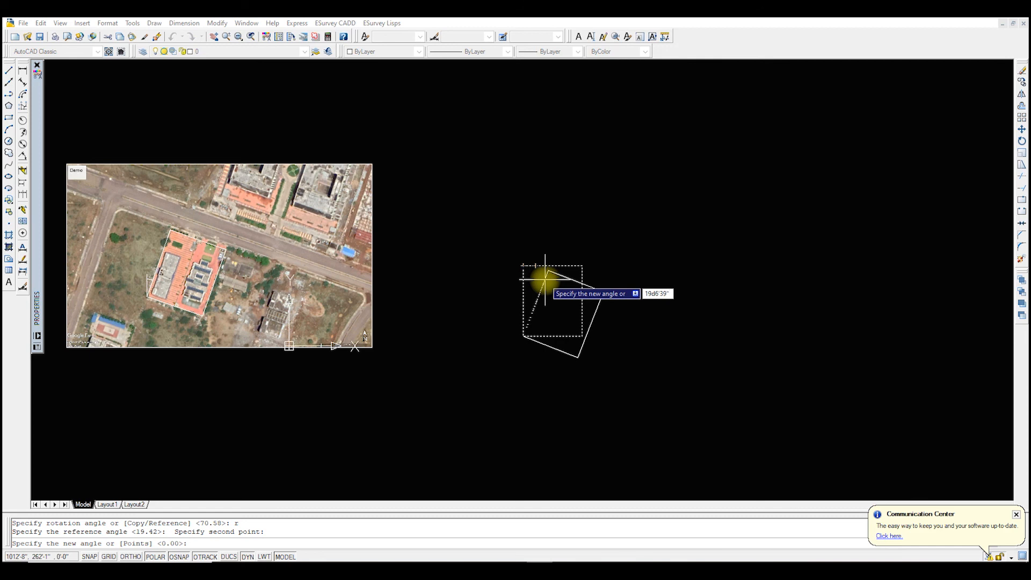
left_click(545, 278)
type("\\")
key("Return")
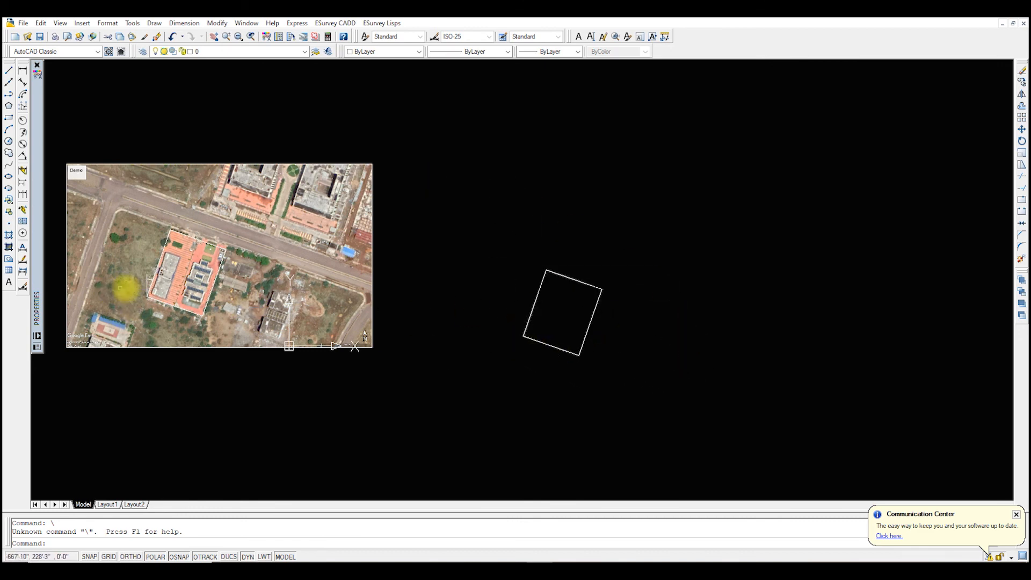
Draw two diagonal lines joining the opposite corners of the rotated outline
left_click(8, 70)
left_click(546, 272)
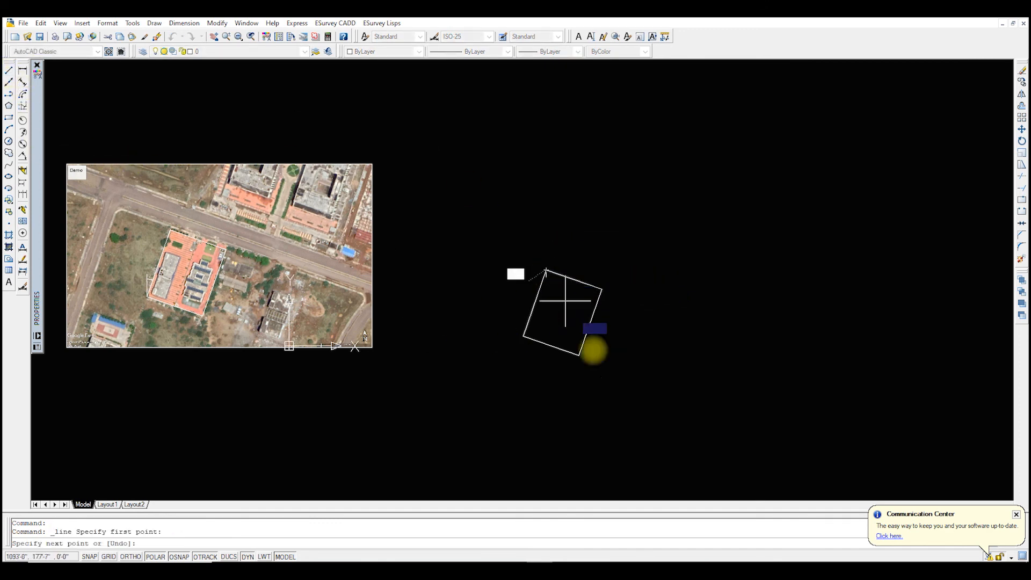
left_click(578, 355)
key("Return")
key("Return")
left_click(523, 336)
left_click(602, 289)
key("Return")
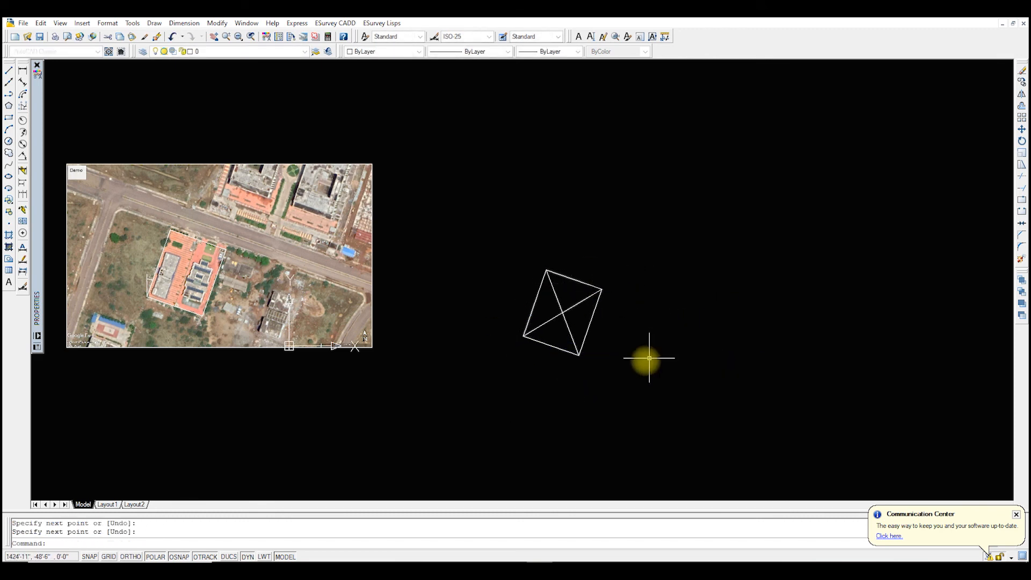
Place a point object where the two diagonals cross at the center of the rotated outline
scroll(575, 329, "up", 3)
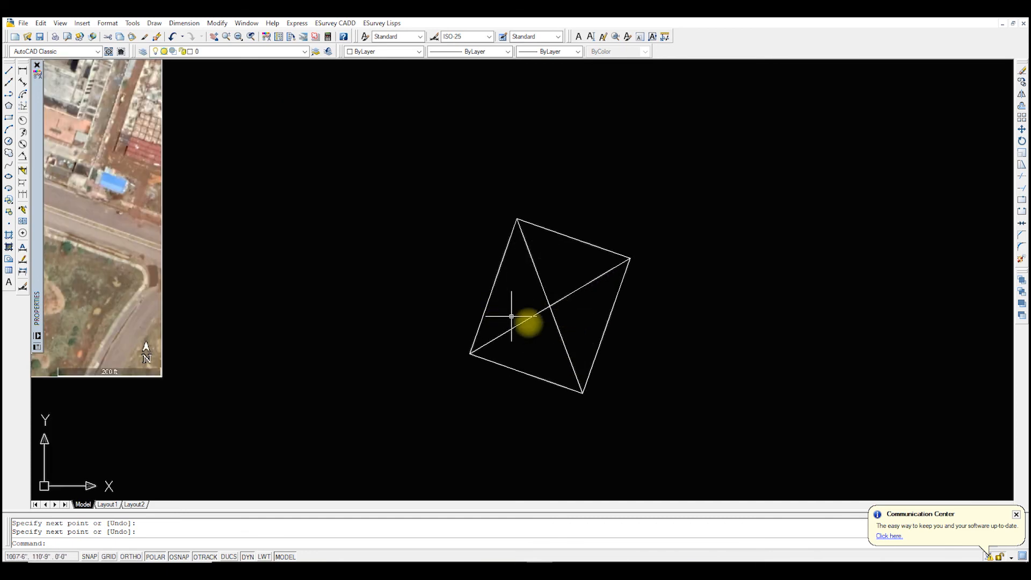
left_click(8, 142)
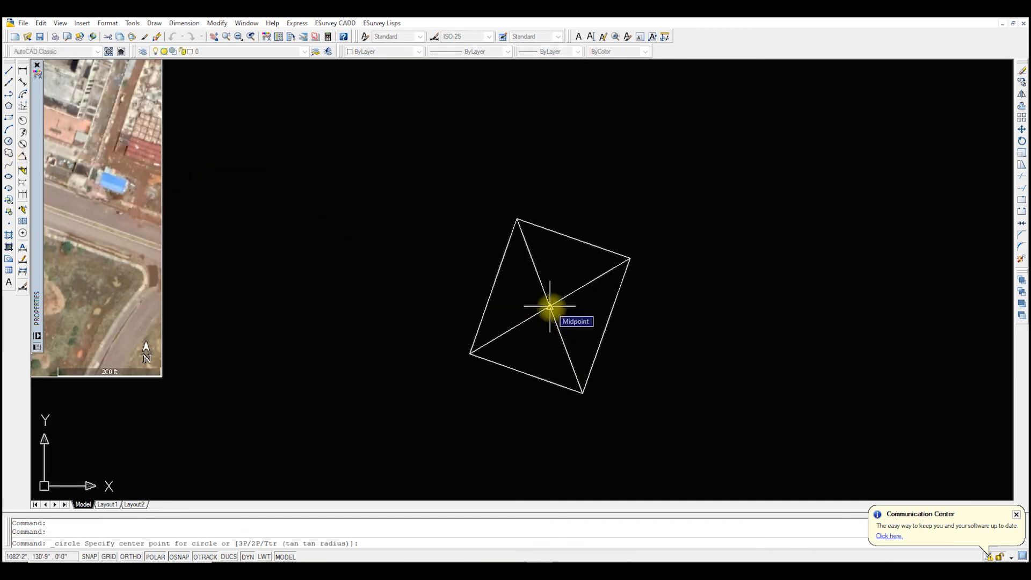
key("Escape")
left_click(9, 222)
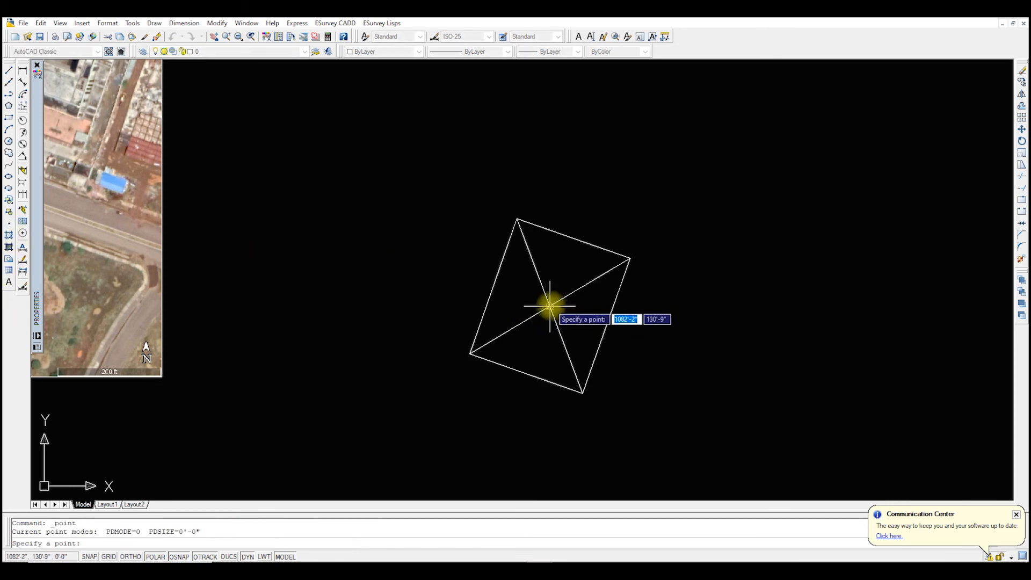
key("Escape")
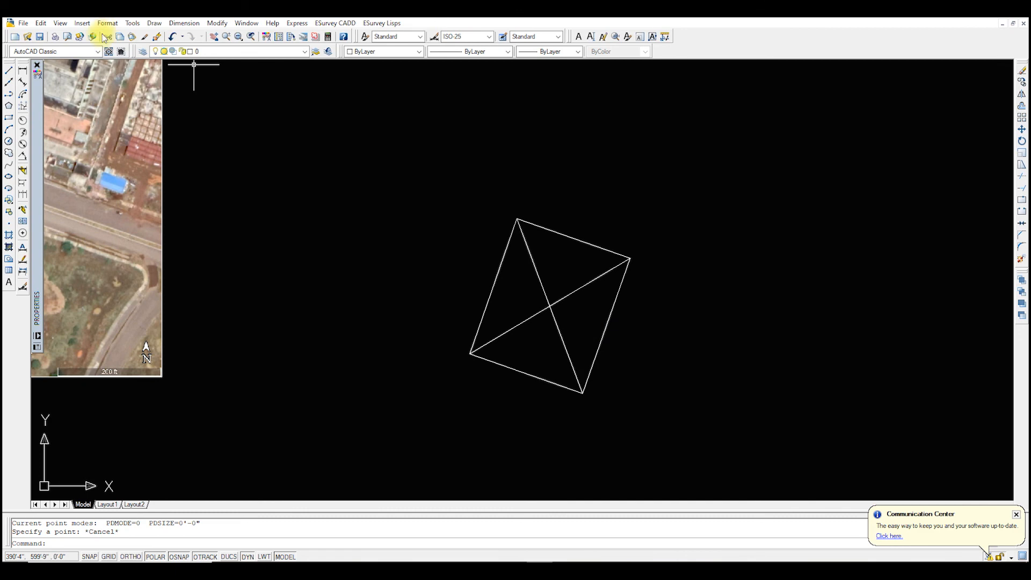
Set the drawing's point style to the circle with a plus-shaped cross extending through it
left_click(90, 27)
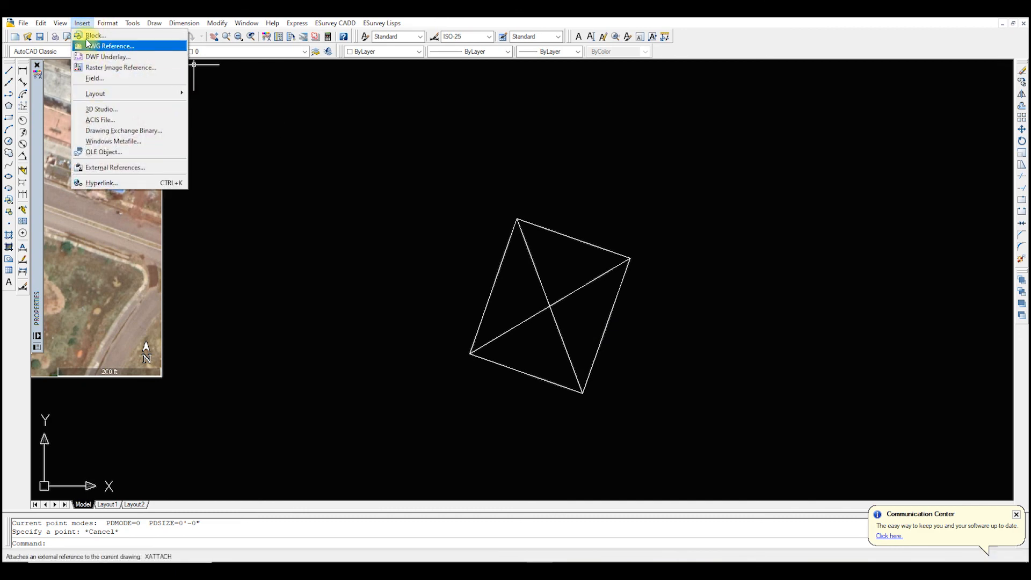
key("Escape")
left_click(103, 24)
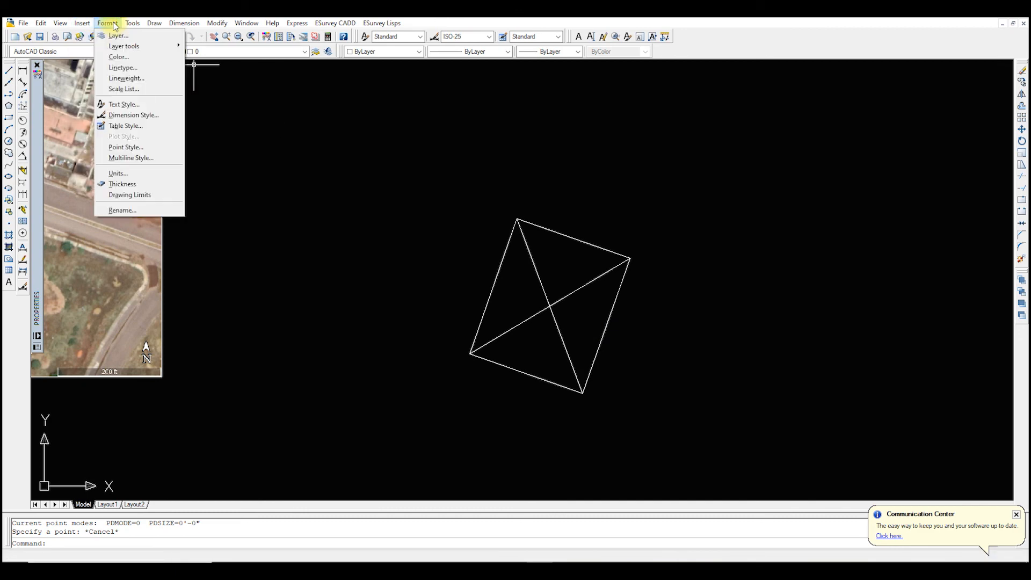
left_click(138, 144)
left_click(515, 237)
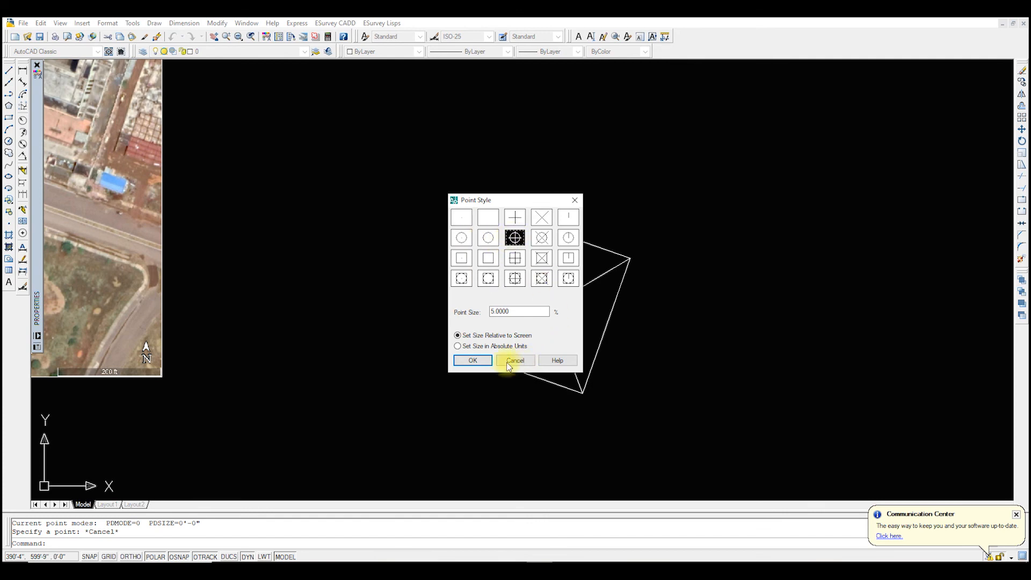
left_click(472, 360)
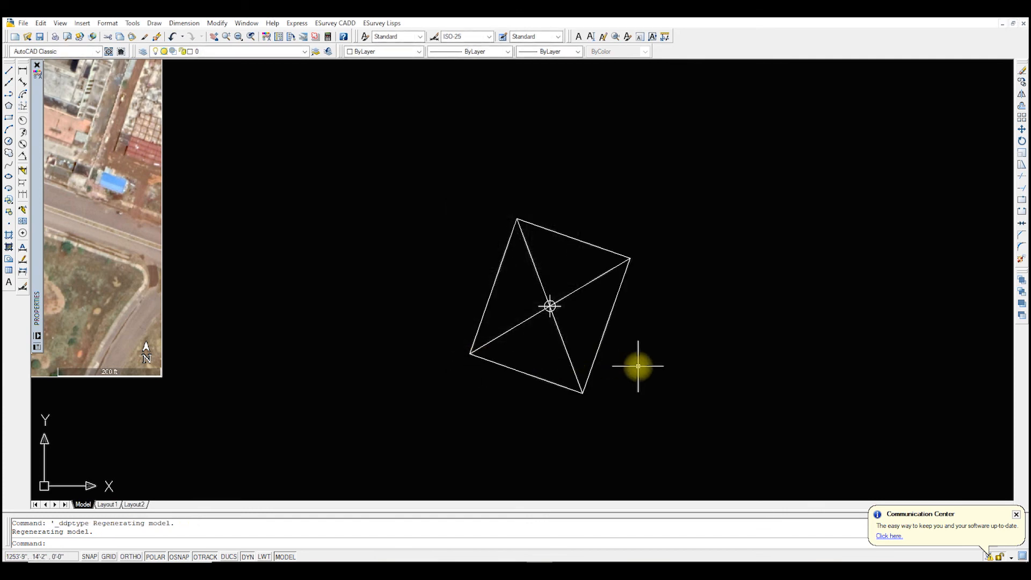
Delete both diagonal lines from the rotated outline, keeping the center point
left_click(577, 290)
left_click(537, 276)
key("Delete")
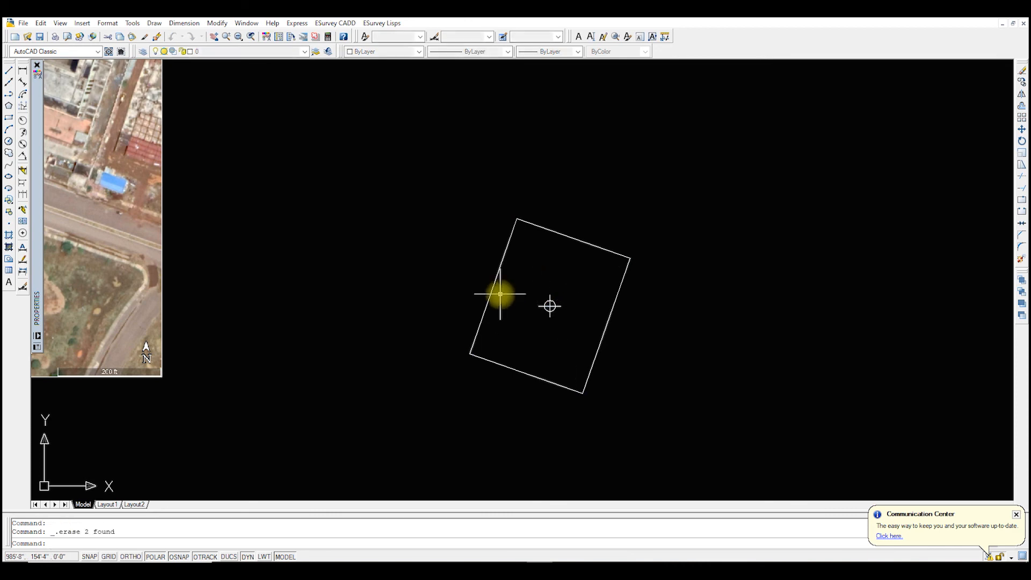
scroll(519, 307, "down", 3)
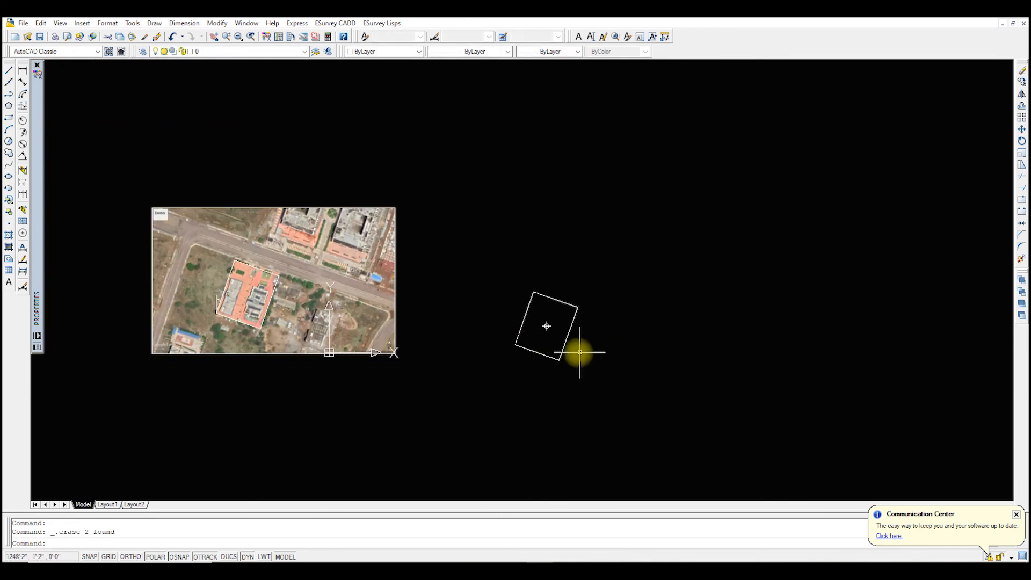
scroll(578, 351, "up", 3)
scroll(578, 351, "up", 3)
scroll(465, 396, "down", 2)
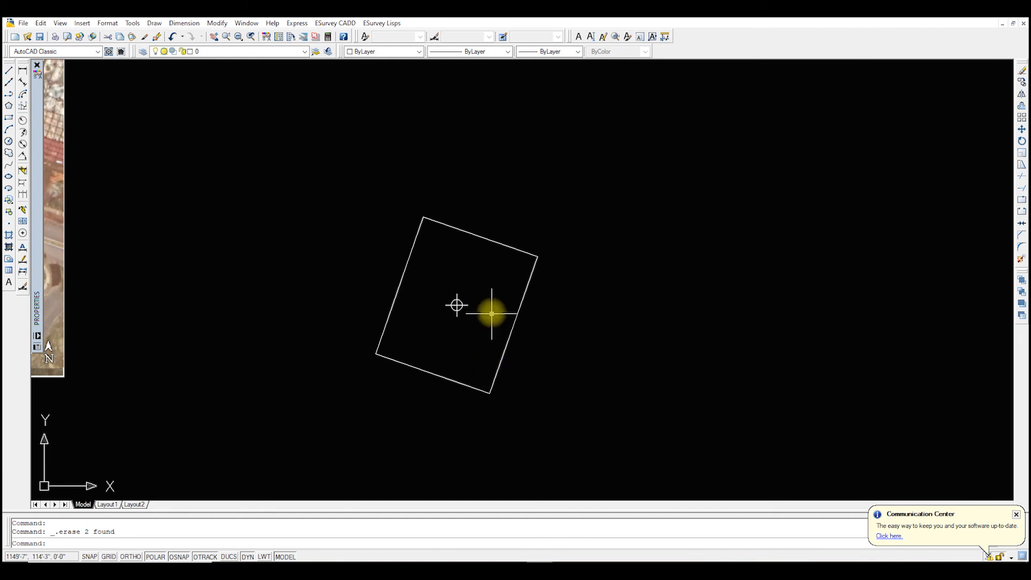
scroll(490, 307, "up", 2)
scroll(484, 421, "up", 2)
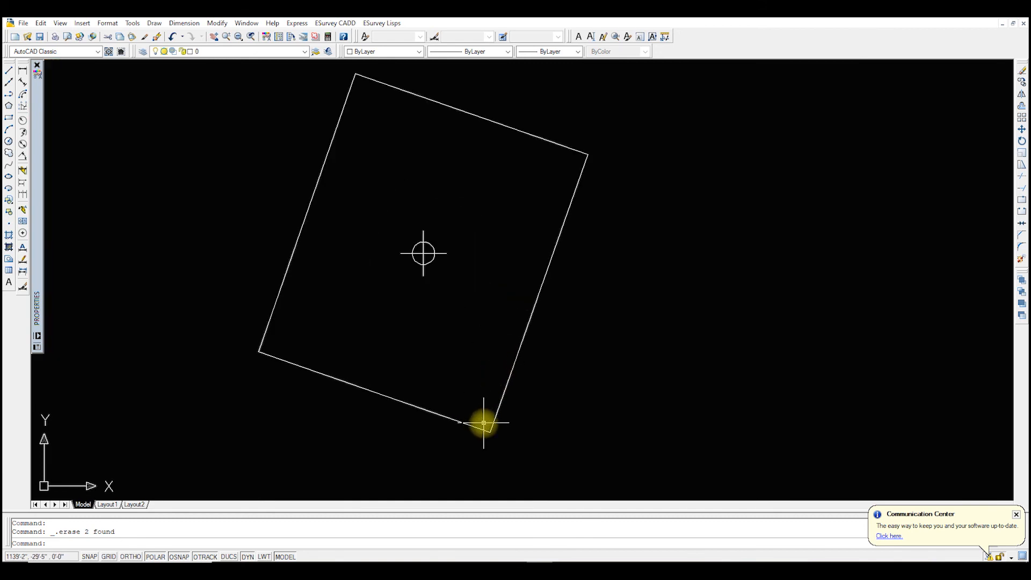